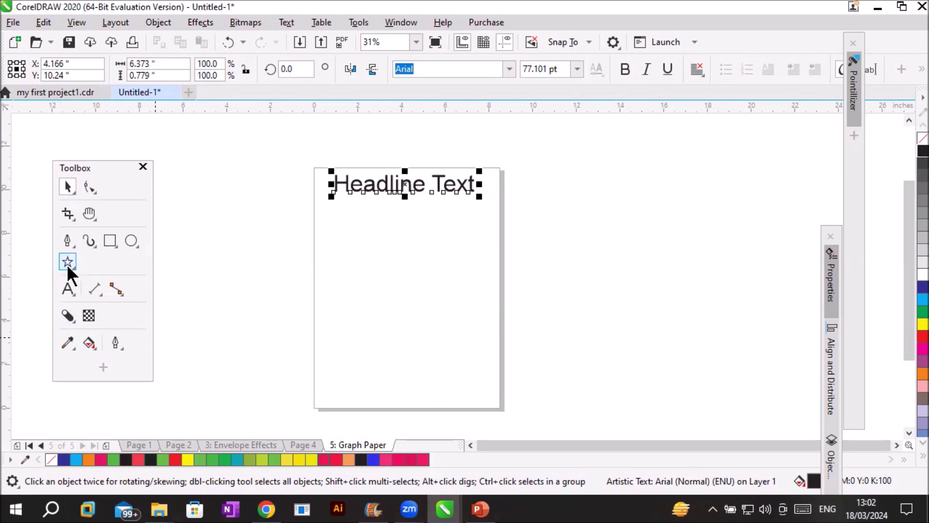
- Set the Graph Paper tool to 6 columns and 3 rows
{"action": "left_click", "coordinate": [67, 264]}
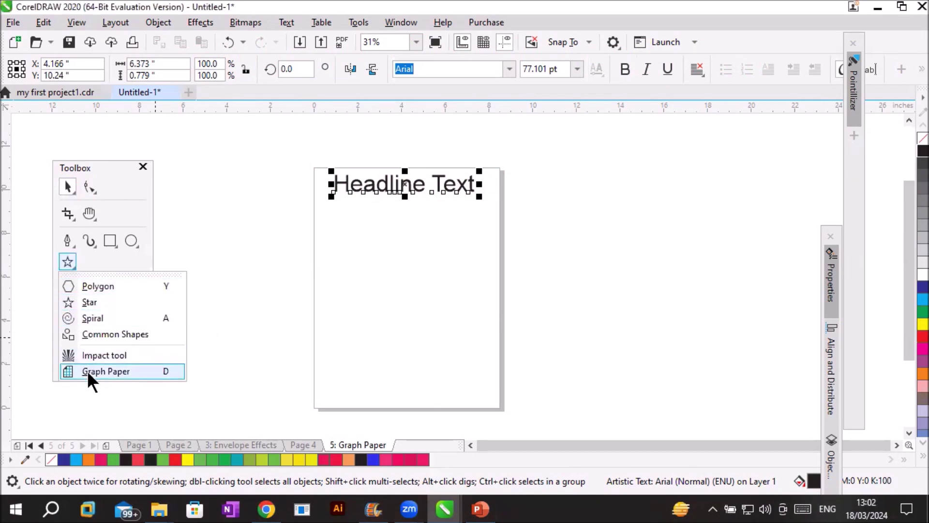
{"action": "left_click", "coordinate": [141, 372]}
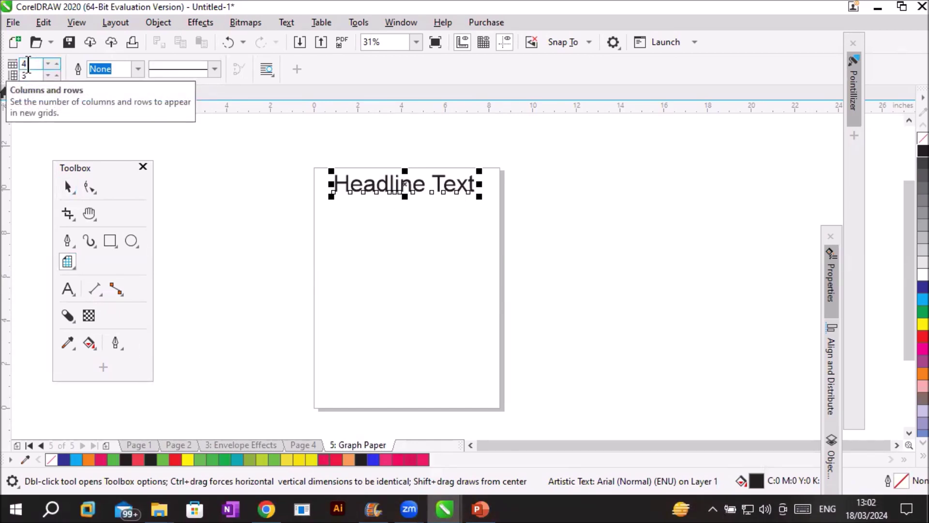
{"action": "left_click", "coordinate": [54, 66]}
{"action": "left_click", "coordinate": [55, 67]}
- Give the selected headline text a 3.0 pt outline with a solid line style
{"action": "left_click", "coordinate": [137, 69]}
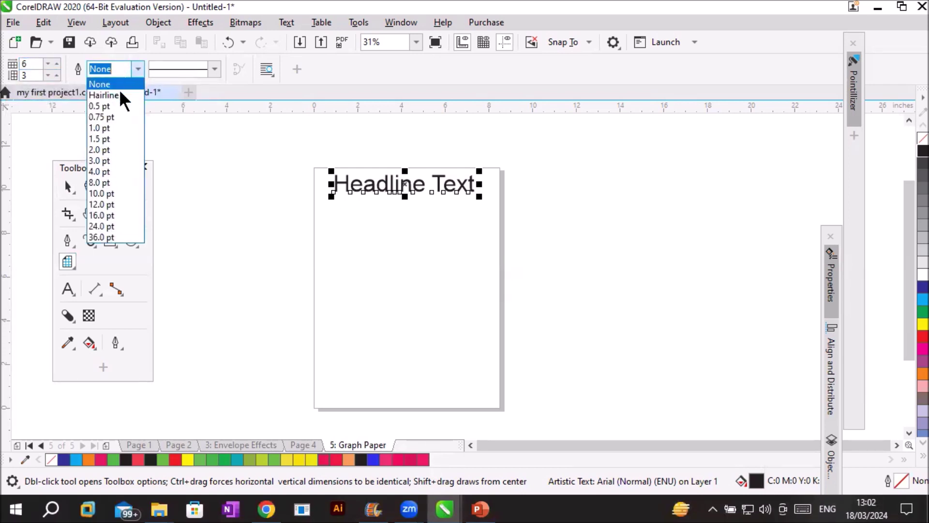
{"action": "left_click", "coordinate": [114, 160]}
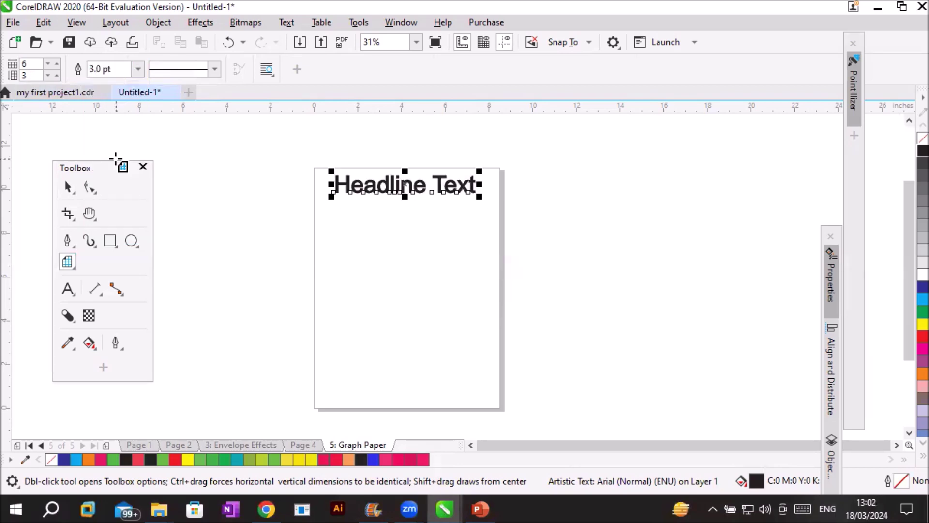
{"action": "left_click", "coordinate": [213, 69]}
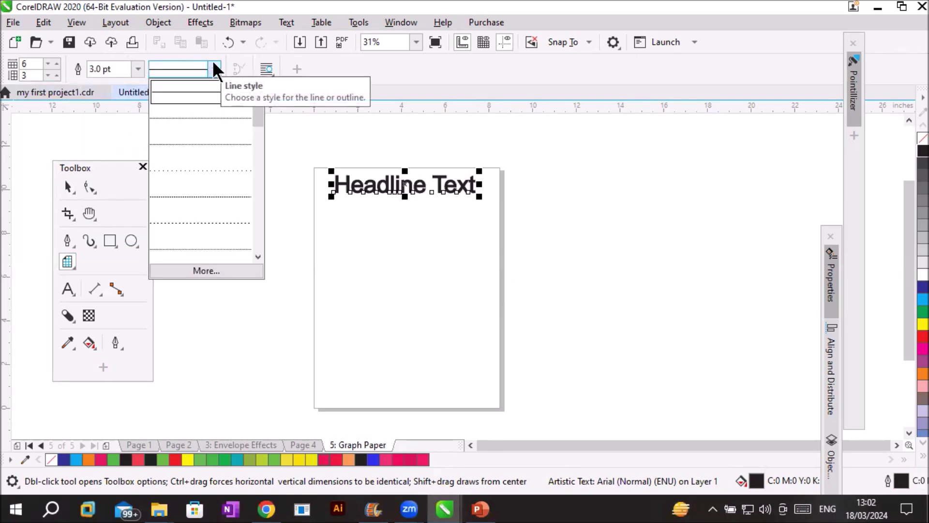
{"action": "left_click", "coordinate": [184, 92]}
- Draw the 6-column, 3-row grid below the headline so that it fills most of the remaining page
{"action": "left_click_drag", "start_coordinate": [326, 215], "coordinate": [491, 400]}
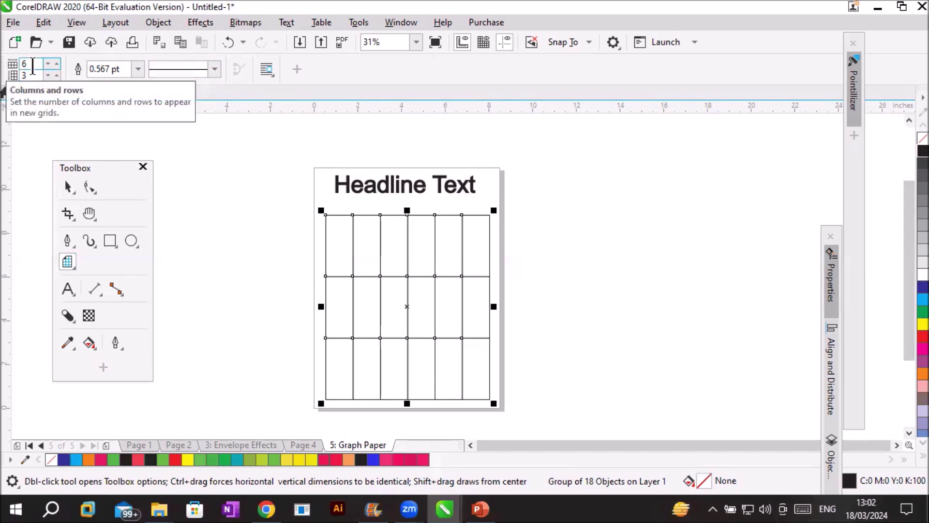
{"action": "left_click", "coordinate": [896, 444]}
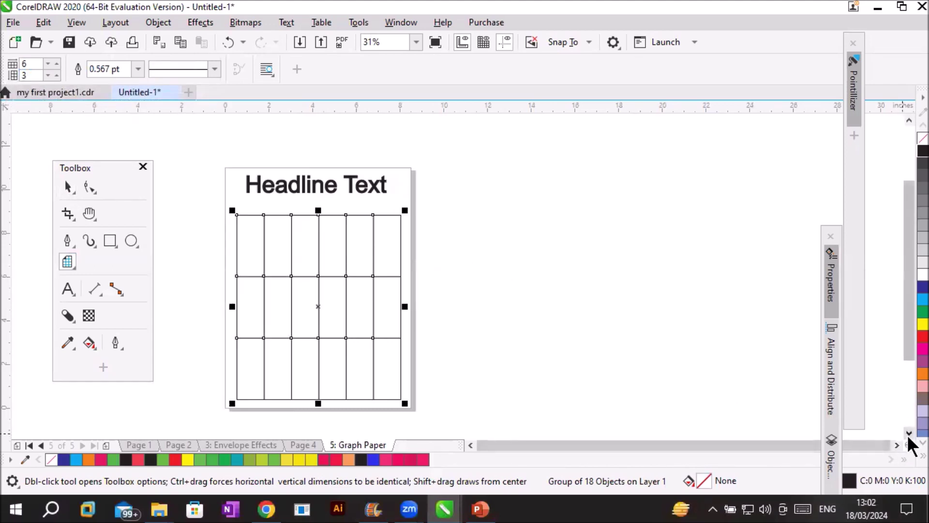
{"action": "left_click", "coordinate": [908, 432]}
{"action": "left_click", "coordinate": [909, 432]}
{"action": "scroll", "coordinate": [321, 223], "scroll_direction": "up", "scroll_amount": 2}
{"action": "scroll", "coordinate": [321, 222], "scroll_direction": "down", "scroll_amount": 2}
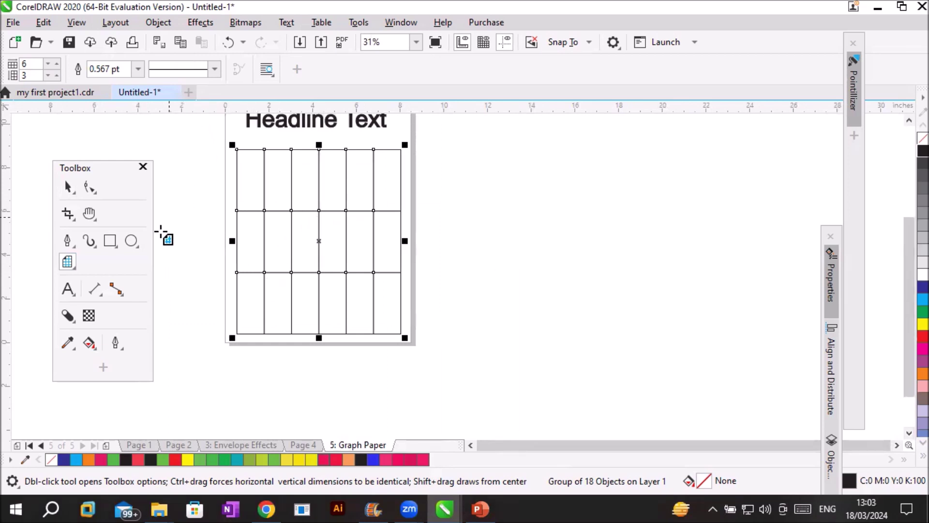
- Apply a thick, rough Calligraphy brush stroke to the grid with the Artistic Media tool
{"action": "left_click", "coordinate": [90, 239]}
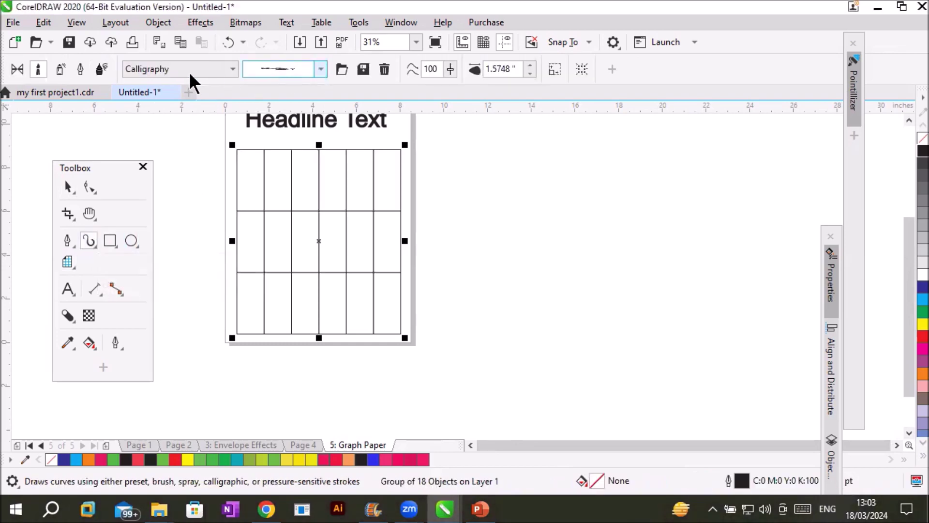
{"action": "left_click", "coordinate": [321, 67]}
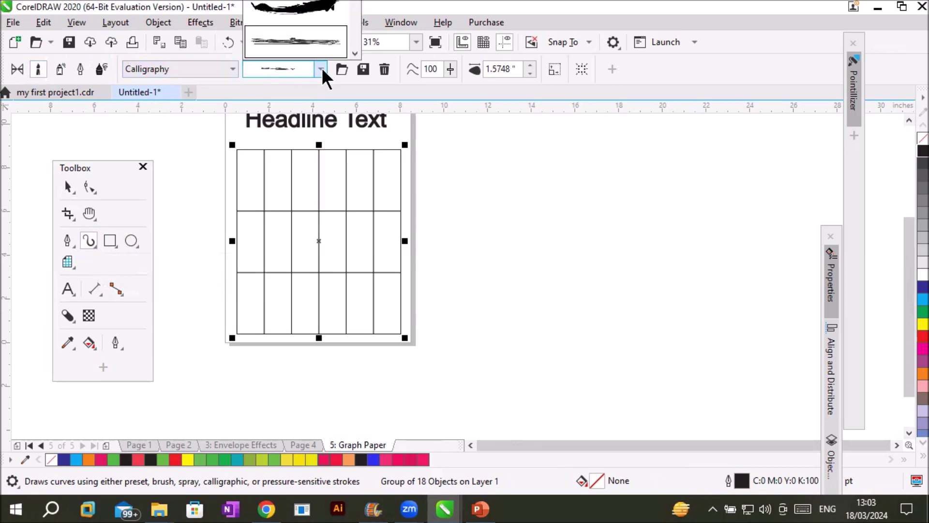
{"action": "left_click", "coordinate": [312, 181]}
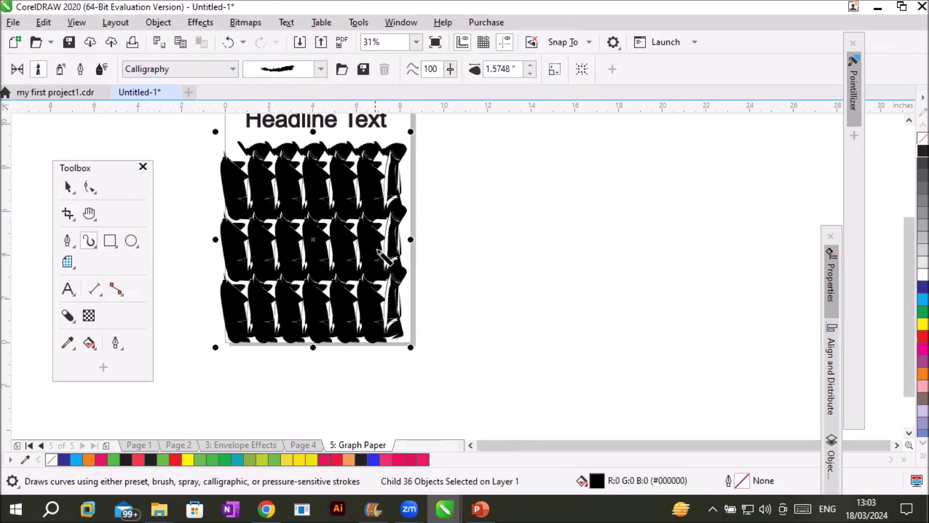
{"action": "left_click", "coordinate": [909, 121]}
{"action": "scroll", "coordinate": [401, 285], "scroll_direction": "up", "scroll_amount": 1}
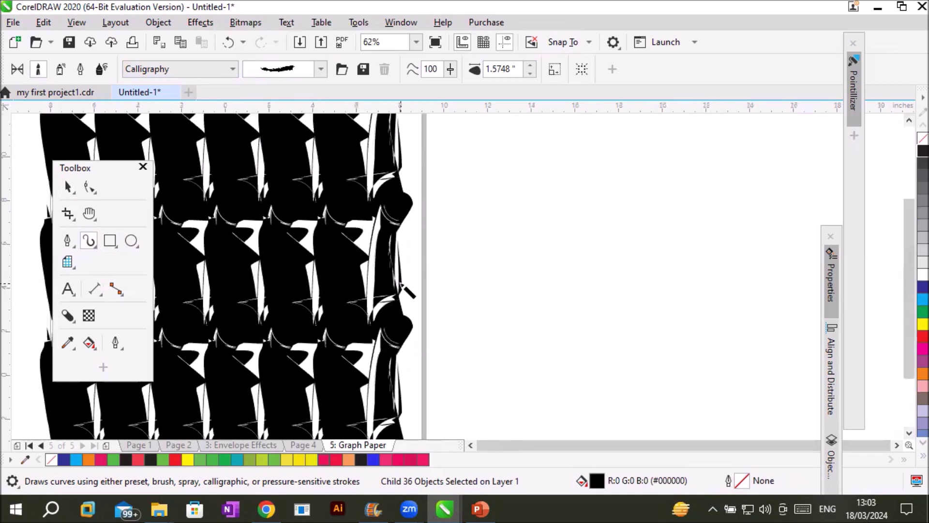
{"action": "scroll", "coordinate": [401, 286], "scroll_direction": "down", "scroll_amount": 1}
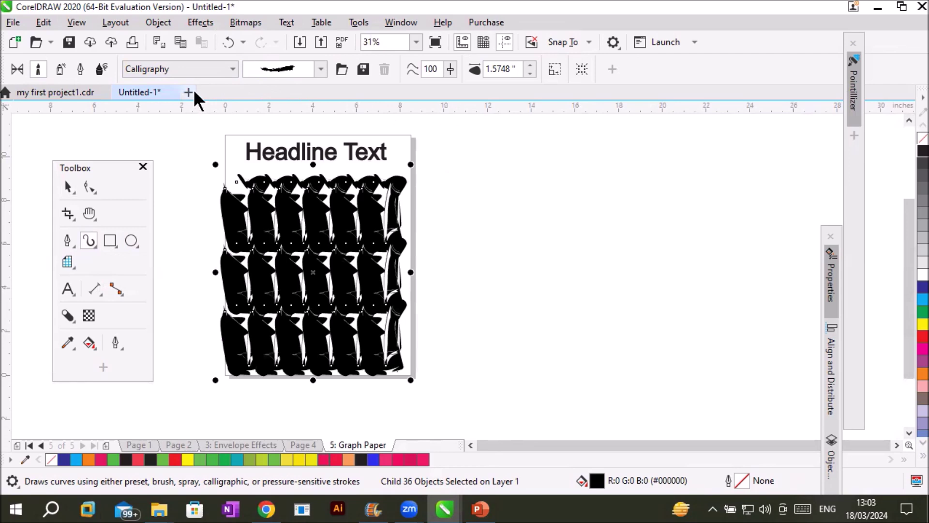
- Reduce the stroke width of the grid's brush lines gradually in 0.01-inch increments
{"action": "left_click", "coordinate": [529, 72]}
{"action": "left_click", "coordinate": [530, 73]}
{"action": "left_click", "coordinate": [530, 73]}
{"action": "left_click", "coordinate": [530, 73]}
{"action": "left_click", "coordinate": [529, 74]}
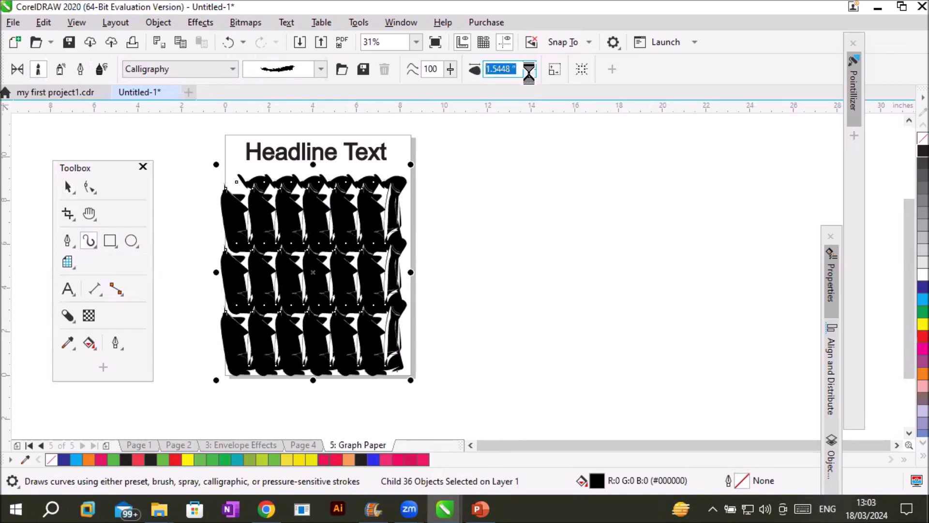
{"action": "left_click", "coordinate": [530, 73]}
{"action": "left_click", "coordinate": [530, 73]}
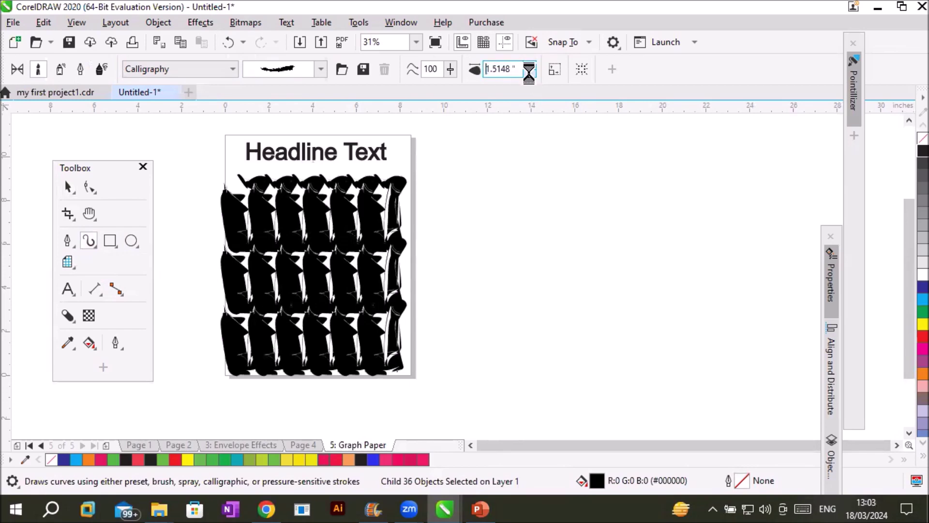
{"action": "left_click", "coordinate": [530, 73]}
{"action": "left_click", "coordinate": [529, 73]}
{"action": "left_click", "coordinate": [530, 73]}
{"action": "left_click", "coordinate": [530, 73]}
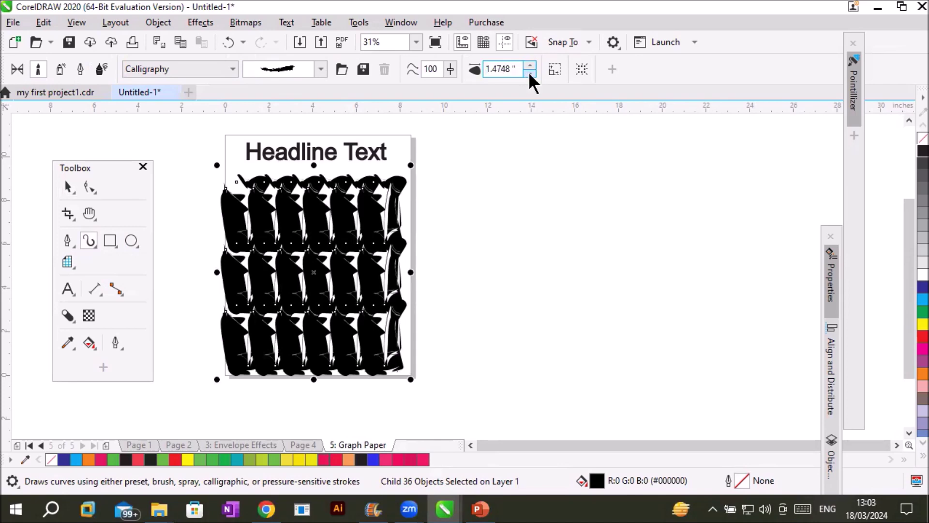
{"action": "left_click", "coordinate": [530, 73]}
{"action": "left_click", "coordinate": [530, 73]}
{"action": "left_click", "coordinate": [530, 73]}
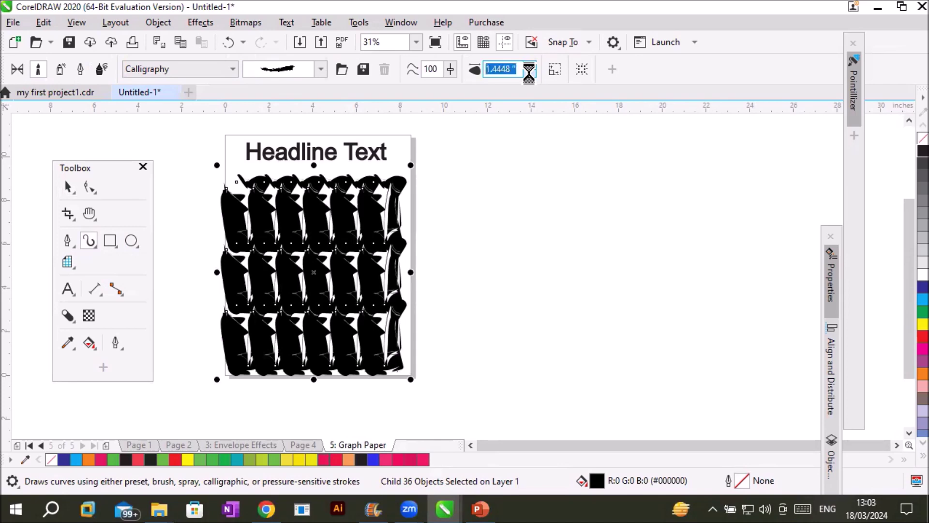
{"action": "left_click", "coordinate": [530, 73]}
{"action": "left_click", "coordinate": [530, 73]}
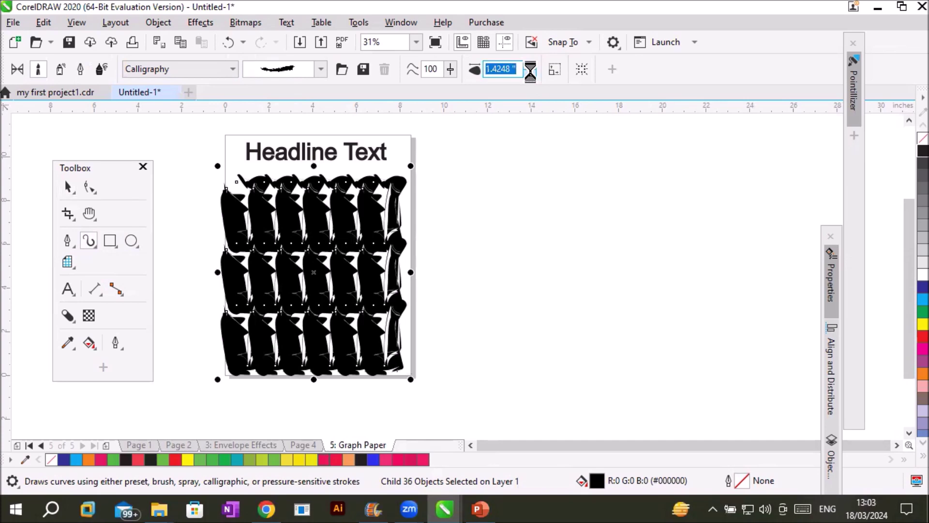
{"action": "left_click", "coordinate": [530, 73]}
{"action": "left_click", "coordinate": [531, 73]}
{"action": "left_click", "coordinate": [531, 73]}
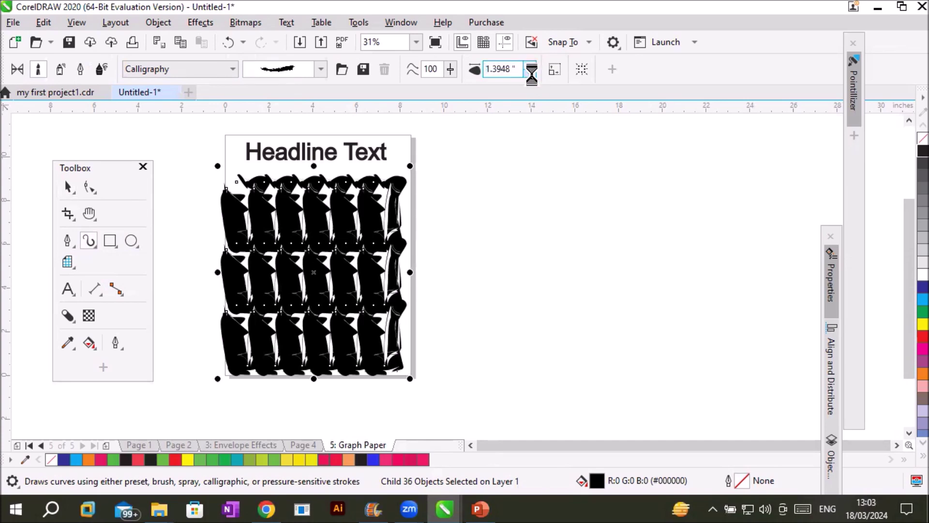
{"action": "left_click", "coordinate": [530, 73]}
{"action": "left_click", "coordinate": [529, 74]}
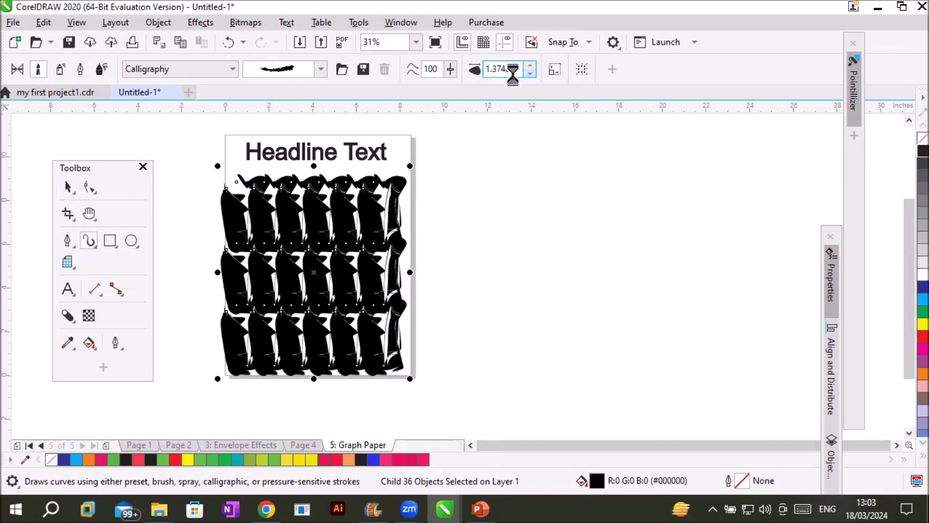
{"action": "left_click", "coordinate": [527, 75]}
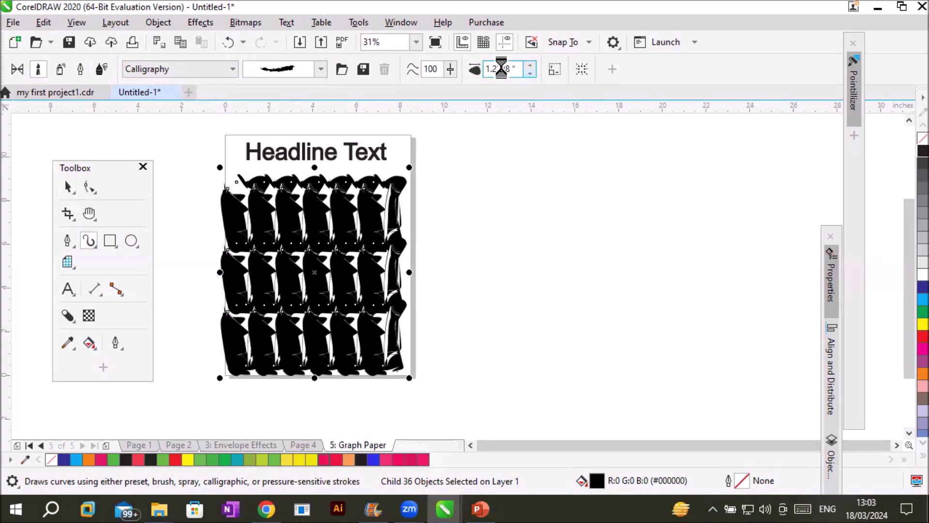
- Set the grid's brush stroke width to 0.5 inches and deselect the grid
{"action": "double_click", "coordinate": [501, 68]}
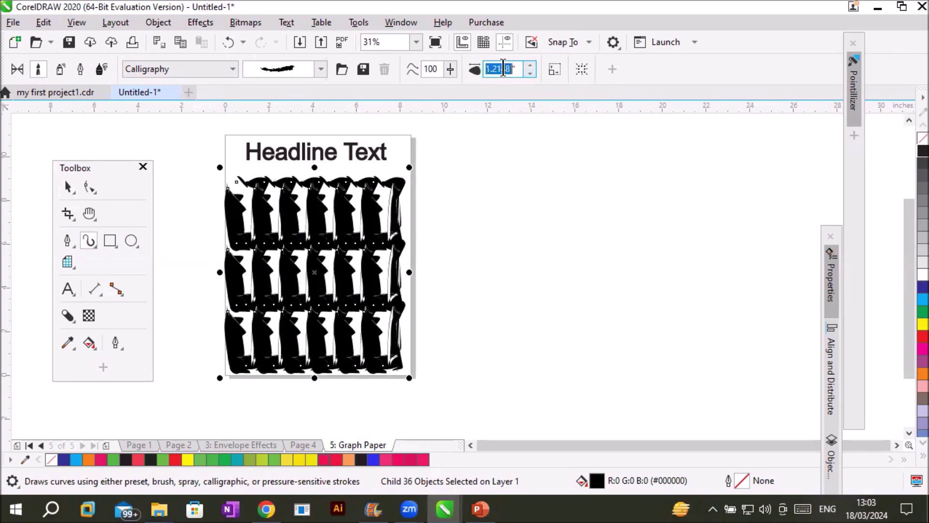
{"action": "key", "text": "BackSpace"}
{"action": "type", "text": ".5"}
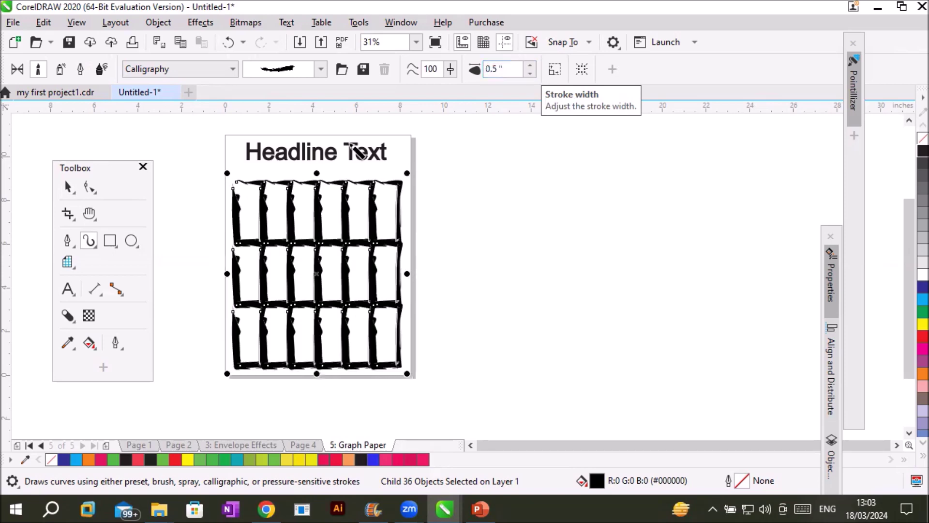
{"action": "left_click", "coordinate": [70, 193]}
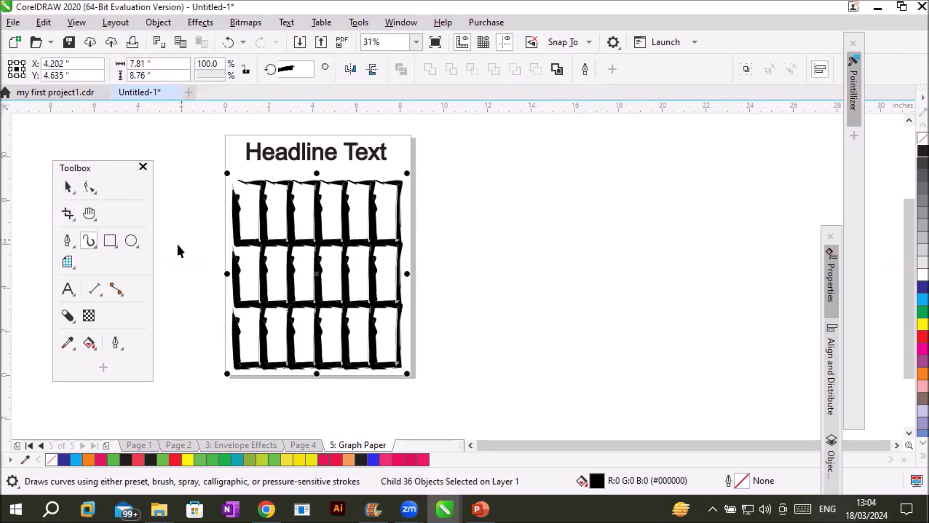
{"action": "left_click", "coordinate": [218, 283]}
{"action": "scroll", "coordinate": [218, 283], "scroll_direction": "up", "scroll_amount": 1}
{"action": "scroll", "coordinate": [216, 287], "scroll_direction": "down", "scroll_amount": 1}
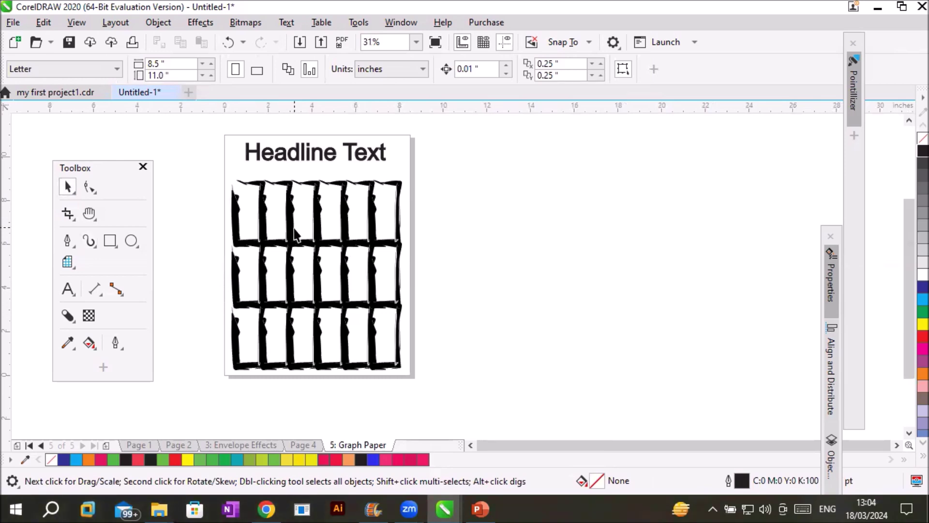
- Fill the brush-stroke grid with light gray (10% black)
{"action": "left_click", "coordinate": [267, 207]}
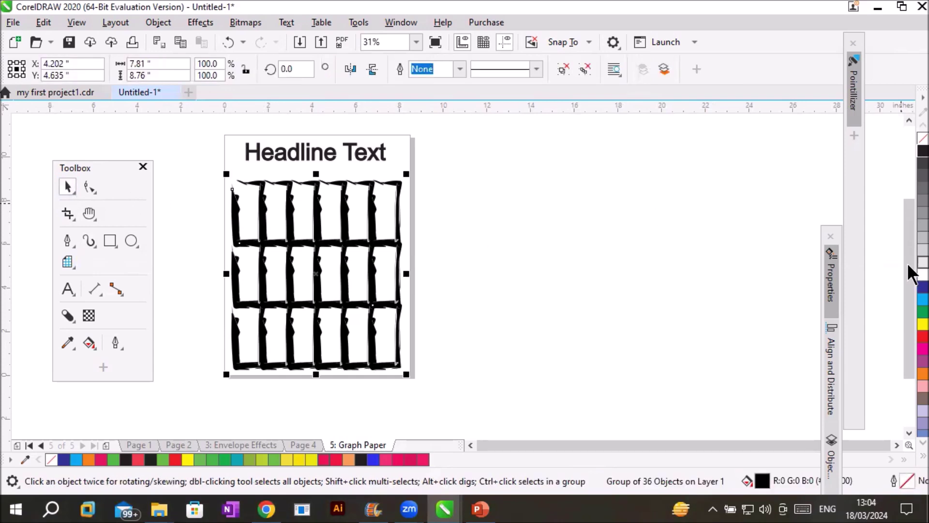
{"action": "left_click", "coordinate": [920, 261]}
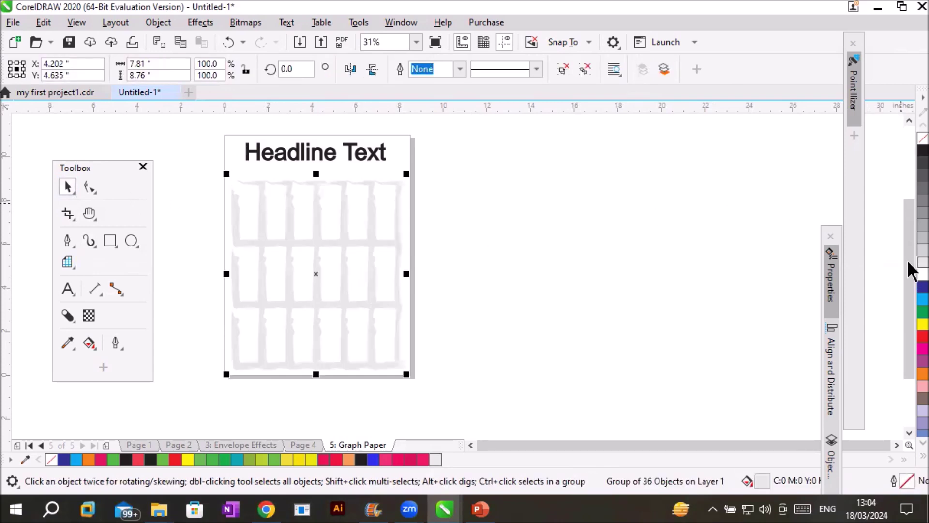
{"action": "left_click", "coordinate": [536, 272]}
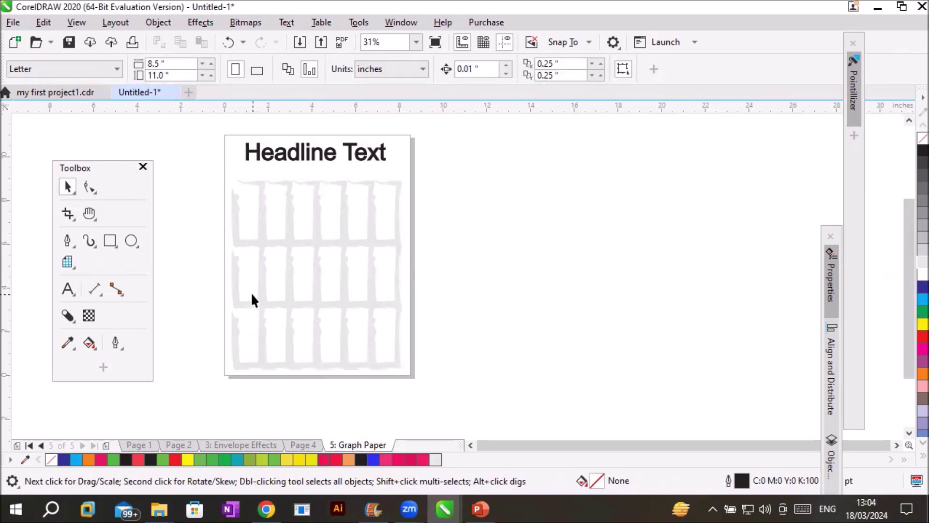
- Ungroup all objects of the grid into separate cells and clear the selection
{"action": "left_click", "coordinate": [315, 241]}
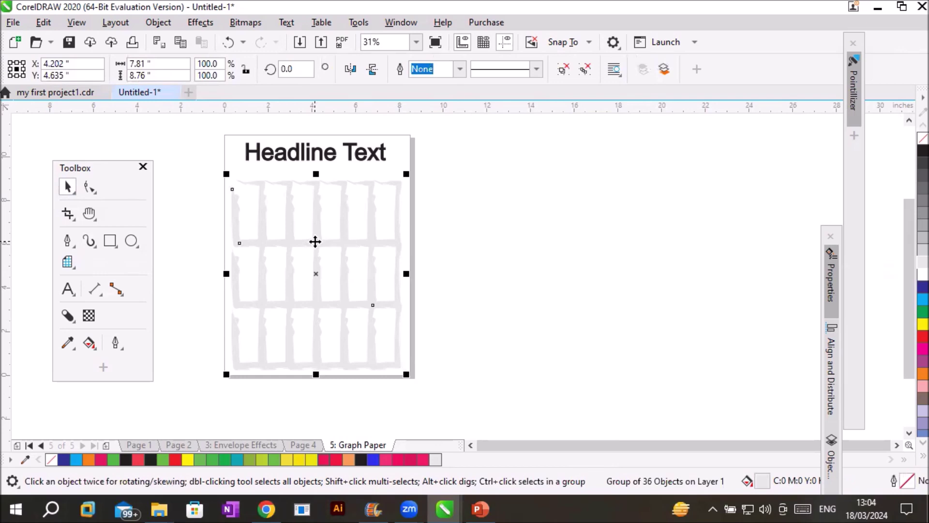
{"action": "right_click", "coordinate": [315, 241]}
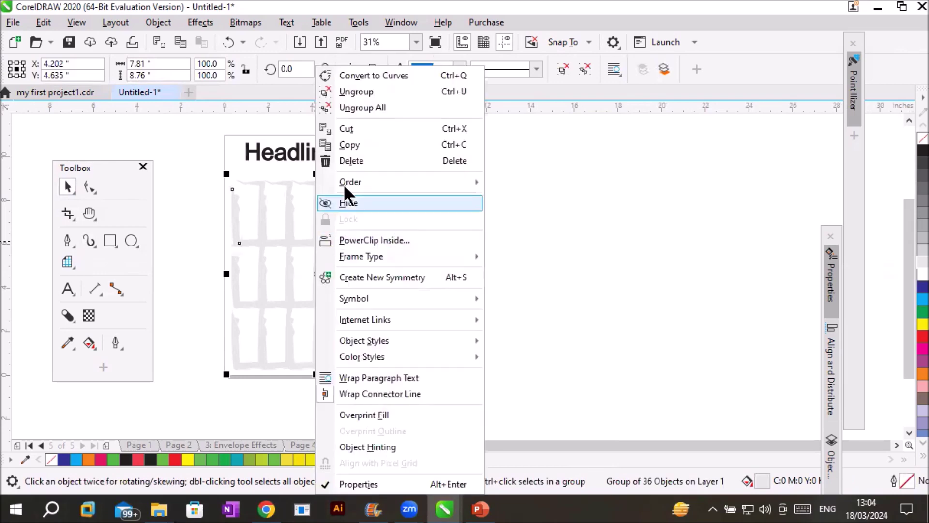
{"action": "left_click", "coordinate": [369, 107]}
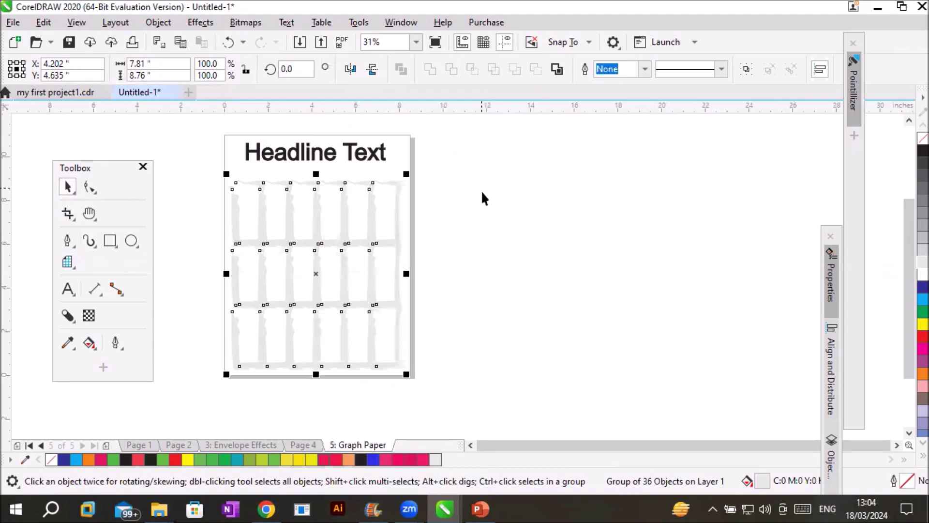
{"action": "left_click", "coordinate": [481, 190]}
- Move the top row's last cell off the page and shift the two cells beside it out of their original positions
{"action": "left_click", "coordinate": [396, 211]}
{"action": "left_click_drag", "start_coordinate": [397, 209], "coordinate": [488, 201]}
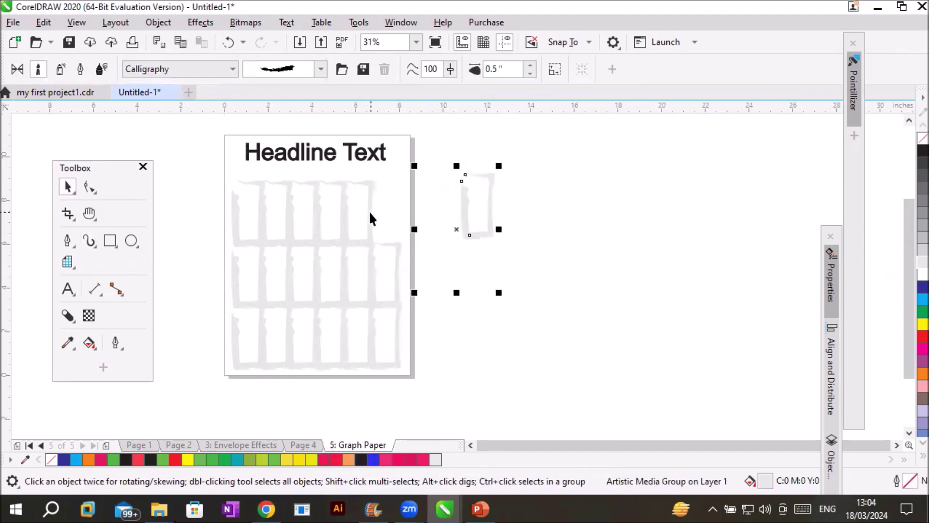
{"action": "left_click", "coordinate": [370, 217]}
{"action": "left_click", "coordinate": [390, 203]}
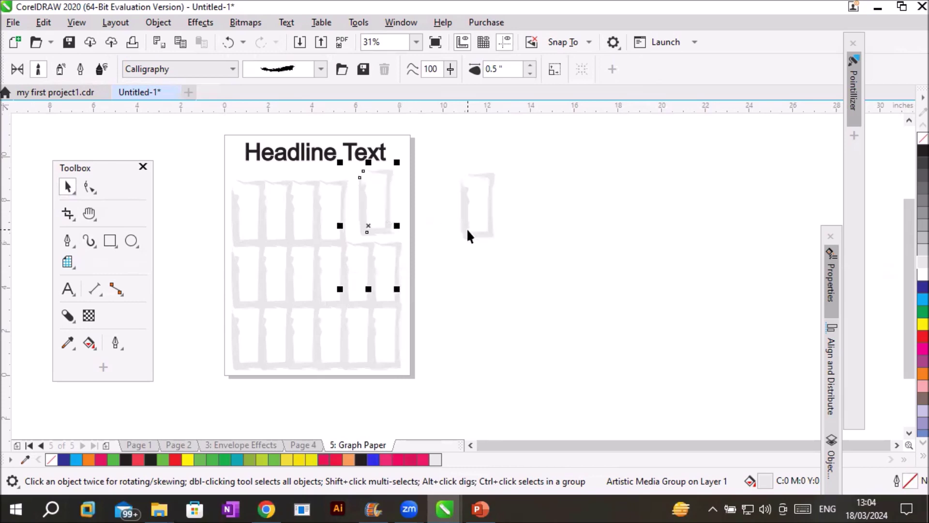
{"action": "left_click", "coordinate": [357, 198]}
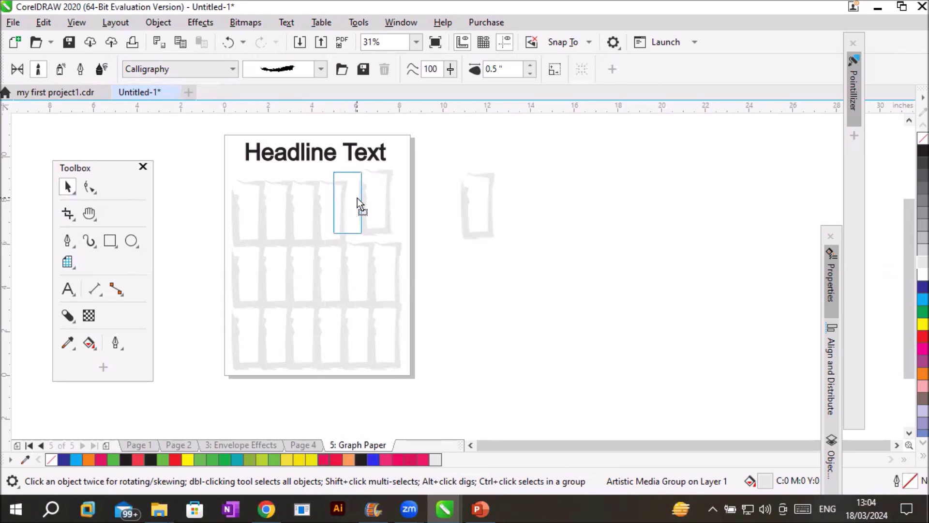
- Rotate the third and fourth cells of the top row in opposite directions
{"action": "left_click_drag", "start_coordinate": [377, 162], "coordinate": [386, 199]}
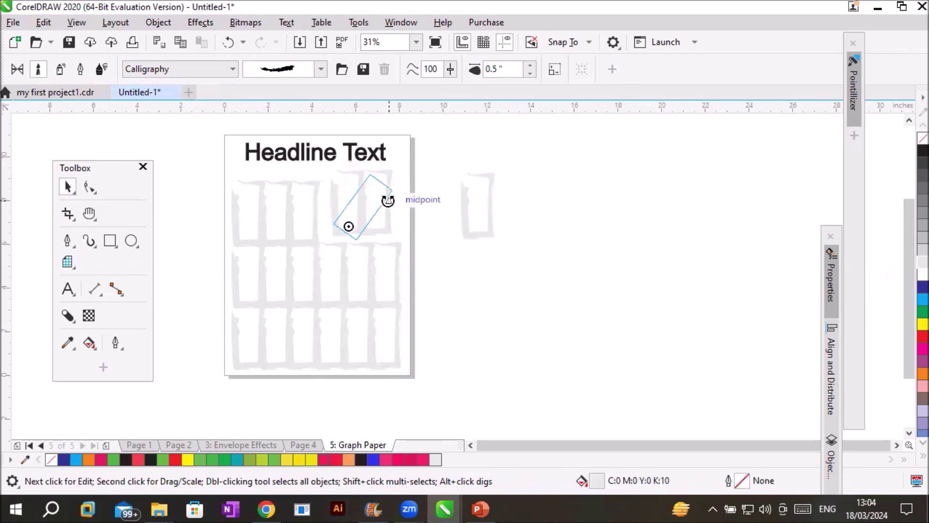
{"action": "left_click", "coordinate": [315, 216]}
{"action": "left_click", "coordinate": [311, 205]}
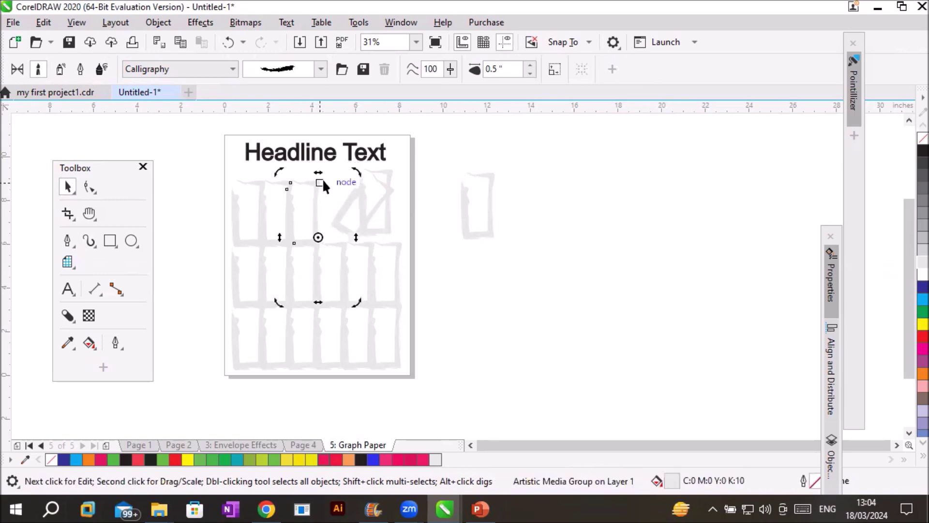
{"action": "left_click_drag", "start_coordinate": [279, 174], "coordinate": [261, 201]}
- Narrow the fifth cell of the middle row and slant it slightly
{"action": "left_click_drag", "start_coordinate": [324, 278], "coordinate": [341, 267]}
{"action": "left_click", "coordinate": [341, 262]}
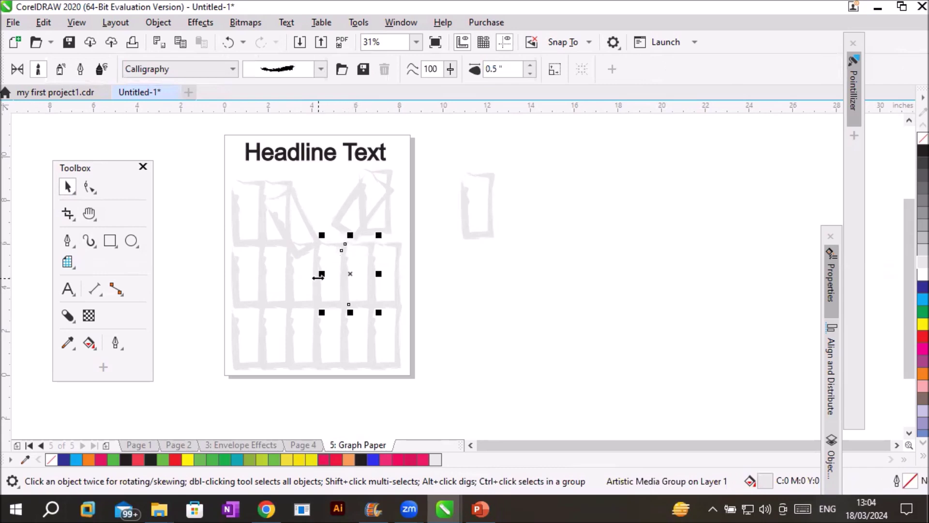
{"action": "left_click_drag", "start_coordinate": [322, 273], "coordinate": [359, 271]}
{"action": "left_click", "coordinate": [353, 270]}
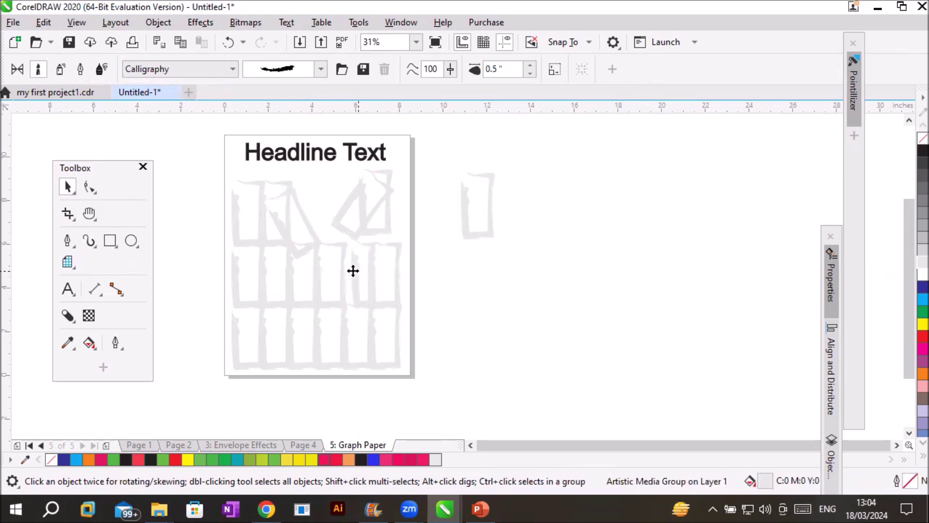
{"action": "left_click_drag", "start_coordinate": [359, 233], "coordinate": [363, 242]}
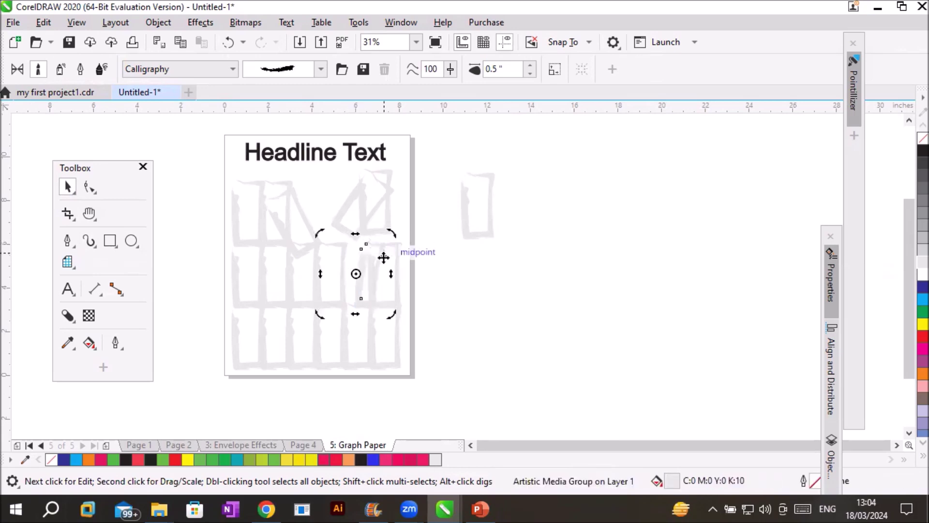
- Move the second cell of the middle row and cells of the bottom row so they overlap their neighbours
{"action": "left_click", "coordinate": [269, 296], "text": "ctrl"}
{"action": "left_click_drag", "start_coordinate": [276, 299], "coordinate": [290, 311]}
{"action": "left_click", "coordinate": [314, 344]}
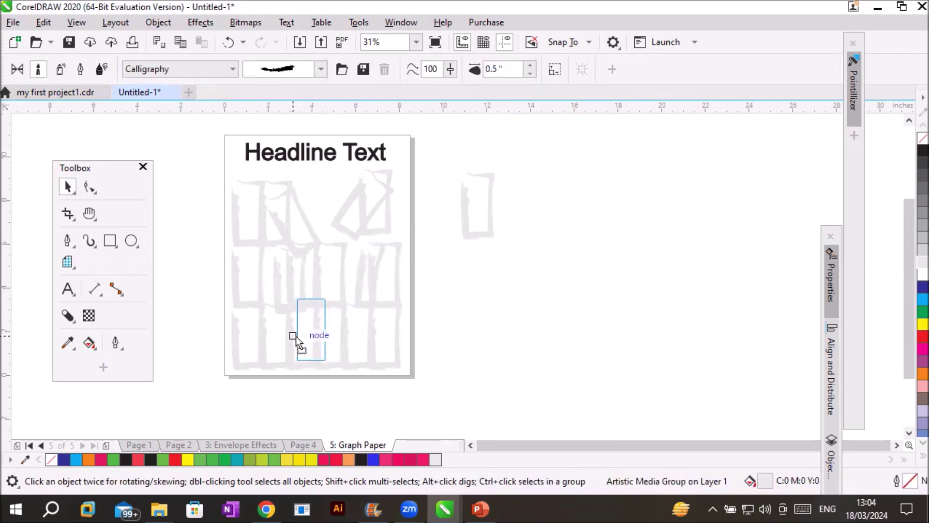
{"action": "left_click", "coordinate": [261, 349]}
{"action": "left_click_drag", "start_coordinate": [260, 349], "coordinate": [257, 298]}
- Delete all the scattered grid cells, keeping the headline text
{"action": "left_click", "coordinate": [535, 319]}
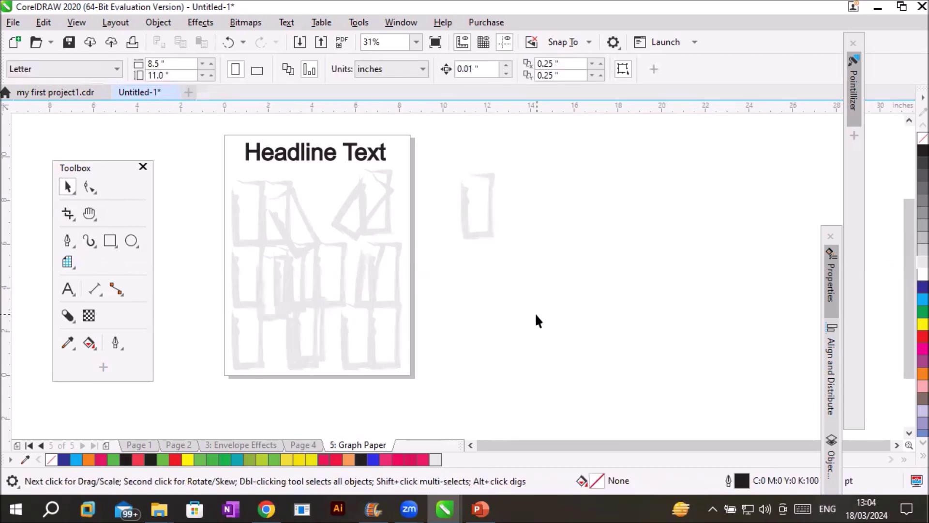
{"action": "left_click_drag", "start_coordinate": [190, 155], "coordinate": [542, 400]}
{"action": "key", "text": "Delete"}
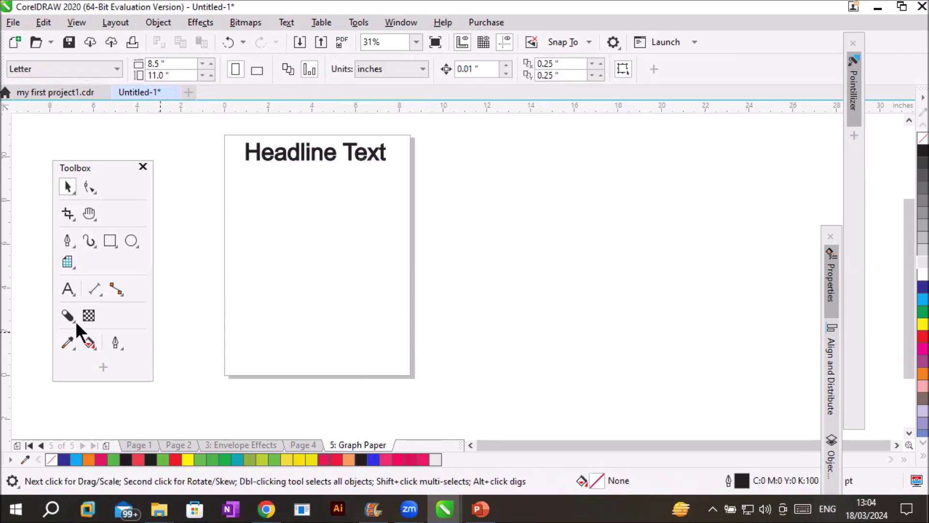
- Draw a graph paper grid of 4 columns and 2 rows, about 7.5 by 8.67 inches, below the headline
{"action": "left_click", "coordinate": [65, 260]}
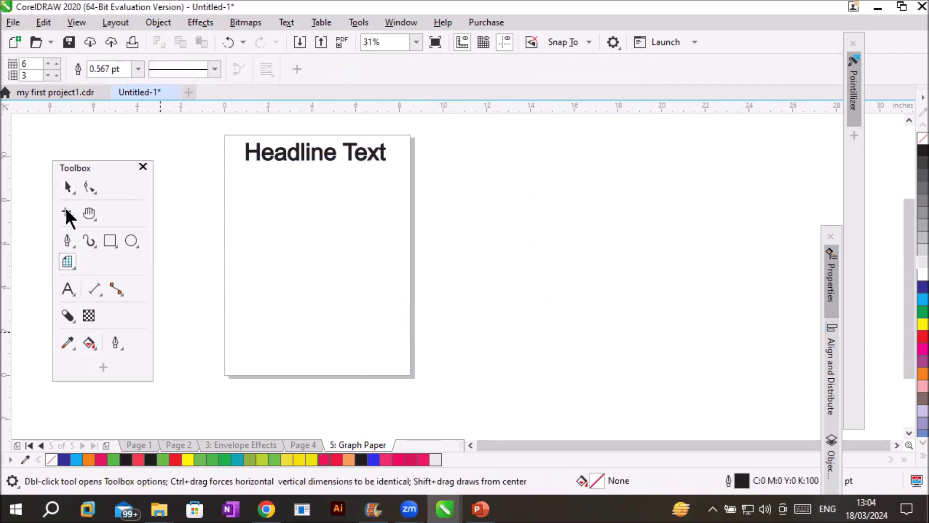
{"action": "left_click", "coordinate": [47, 64]}
{"action": "left_click", "coordinate": [48, 76]}
{"action": "mouse_move", "coordinate": [235, 176]}
{"action": "left_mouse_down"}
{"action": "mouse_move", "coordinate": [295, 261]}
{"action": "mouse_move", "coordinate": [398, 344]}
{"action": "mouse_move", "coordinate": [399, 365]}
{"action": "left_mouse_up"}
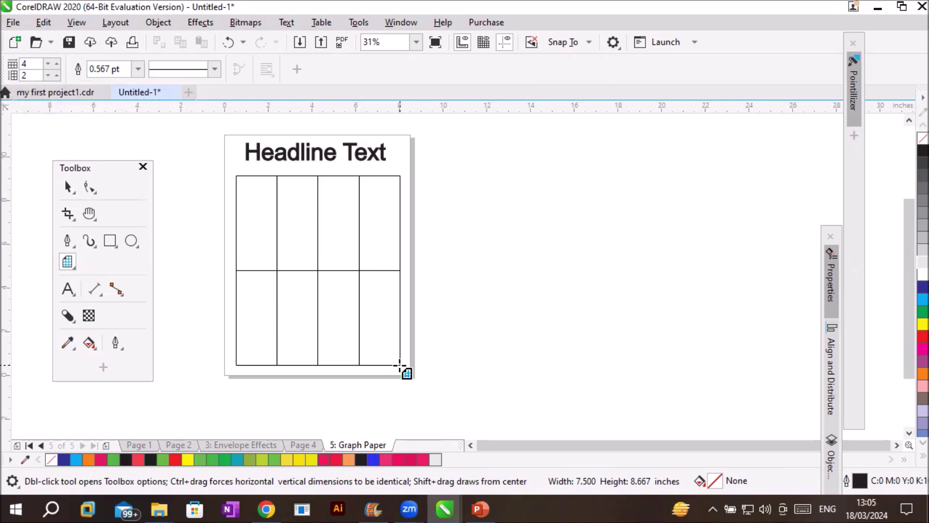
{"action": "left_click_drag", "start_coordinate": [399, 364], "coordinate": [400, 365]}
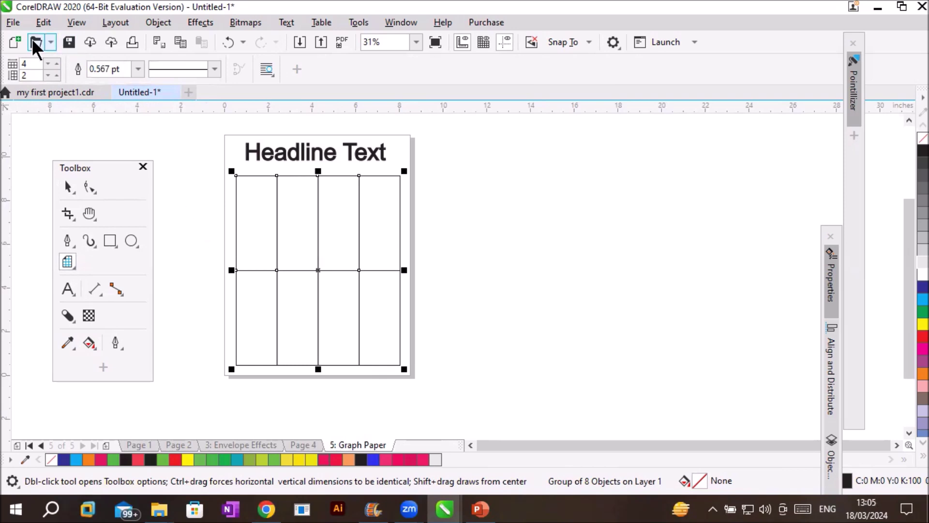
- Import the cat photo Ani- (6).jpg beside the page and stretch it to about 6.05 inches wide by 9.13 inches high
{"action": "left_click", "coordinate": [11, 24]}
{"action": "key", "text": "Escape"}
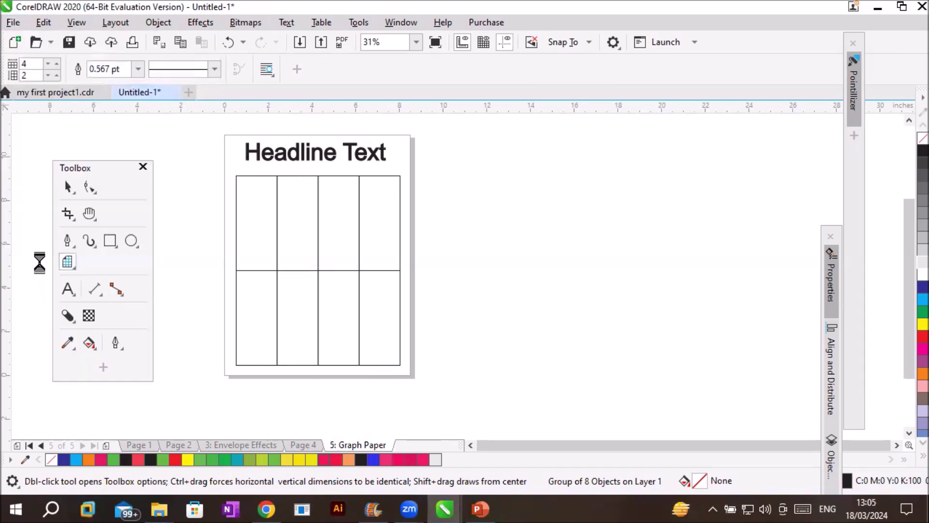
{"action": "key", "text": "ctrl+i"}
{"action": "scroll", "coordinate": [339, 228], "scroll_direction": "up", "scroll_amount": 5}
{"action": "scroll", "coordinate": [484, 252], "scroll_direction": "down", "scroll_amount": 5}
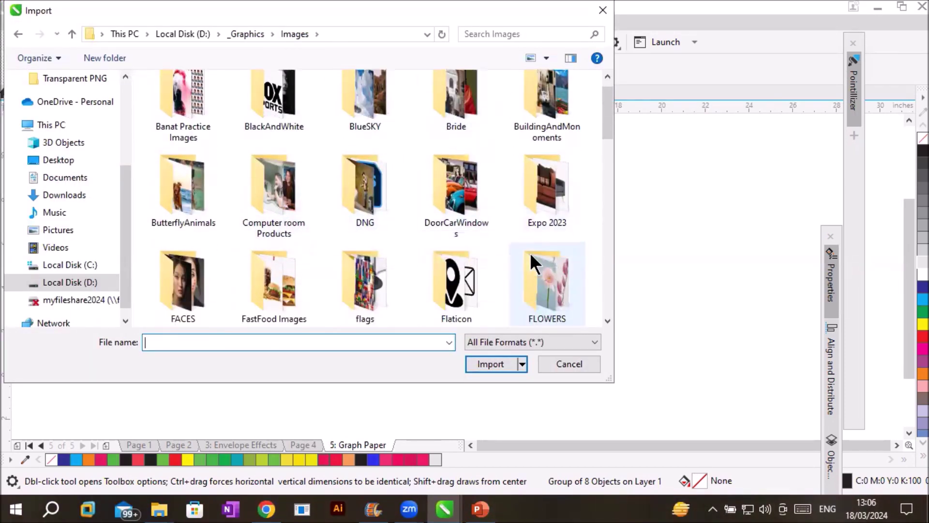
{"action": "scroll", "coordinate": [449, 257], "scroll_direction": "up", "scroll_amount": 5}
{"action": "double_click", "coordinate": [281, 225]}
{"action": "left_click", "coordinate": [280, 226]}
{"action": "left_click", "coordinate": [494, 360]}
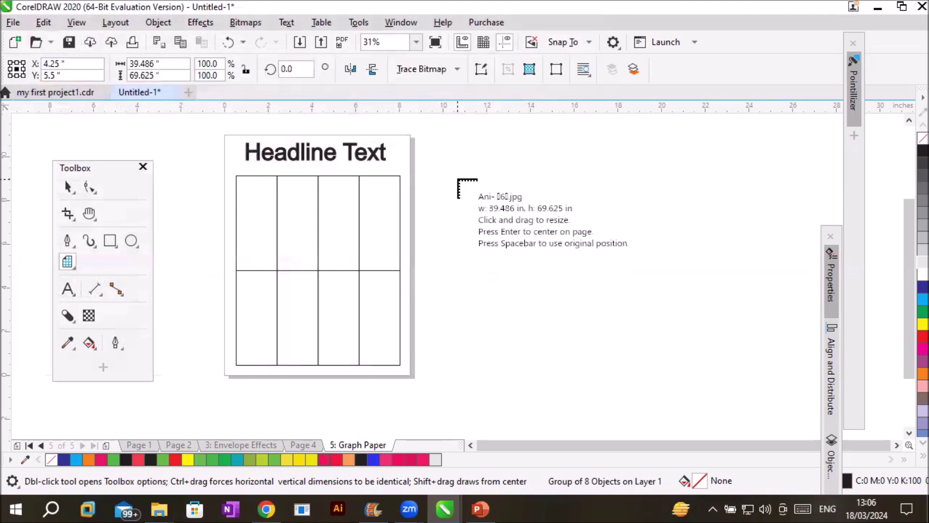
{"action": "left_click_drag", "start_coordinate": [545, 292], "coordinate": [611, 375]}
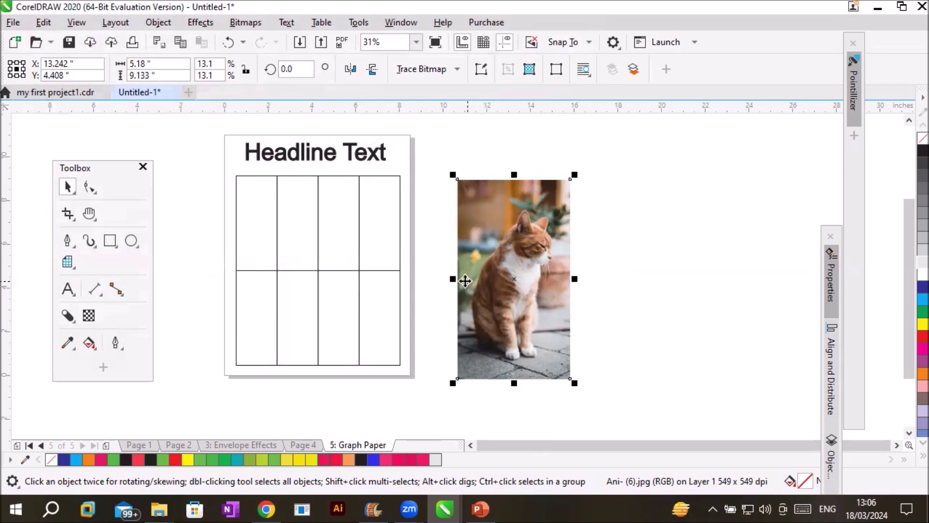
{"action": "left_click_drag", "start_coordinate": [453, 278], "coordinate": [435, 284]}
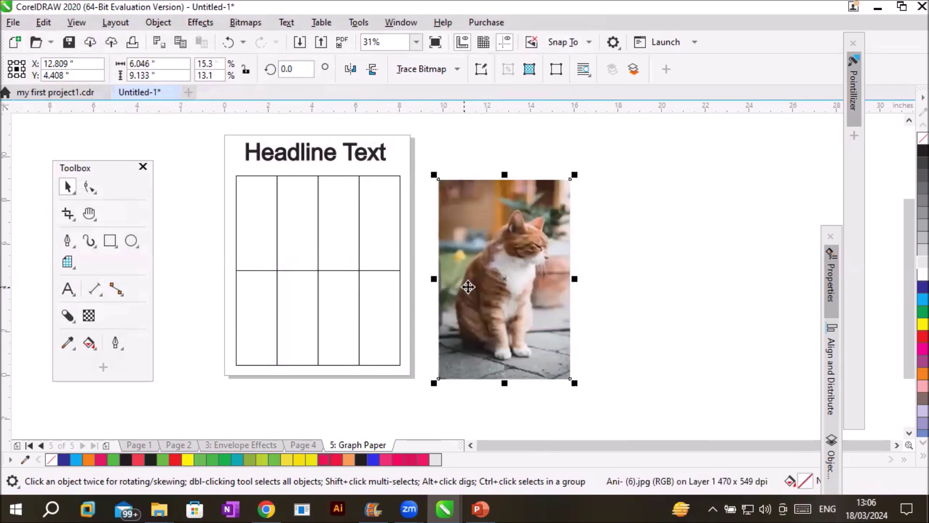
- Try dropping the cat photo onto the grid as a PowerClip and undo it
{"action": "right_click", "coordinate": [474, 285]}
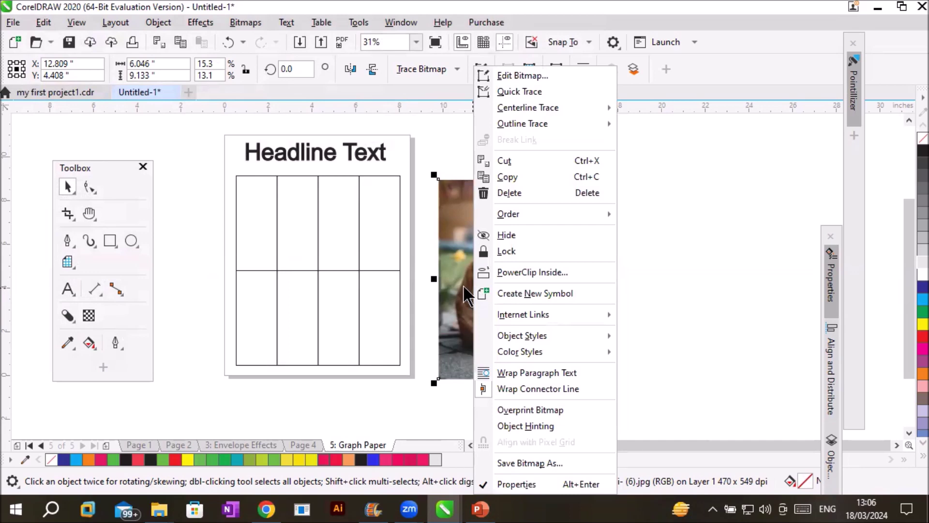
{"action": "left_click", "coordinate": [463, 287]}
{"action": "left_click_drag", "start_coordinate": [469, 287], "coordinate": [298, 276]}
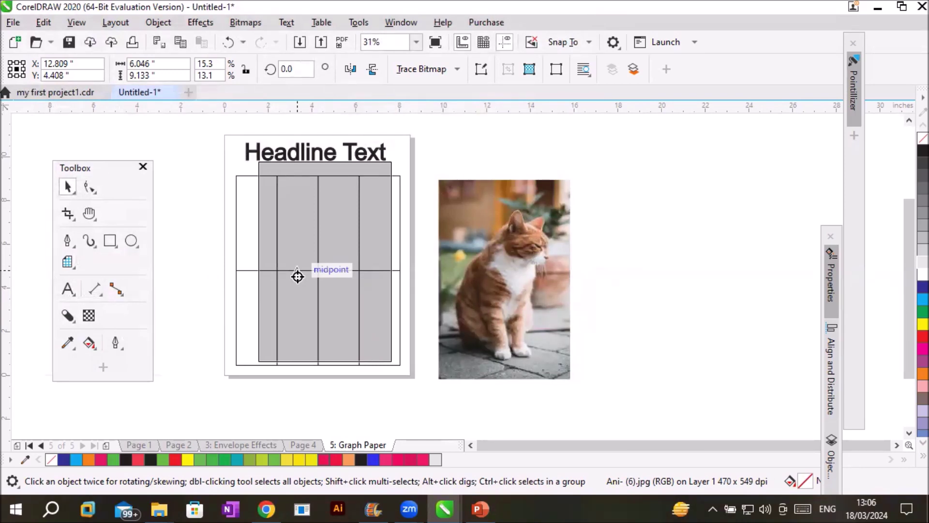
{"action": "left_click_drag", "start_coordinate": [297, 276], "coordinate": [299, 277]}
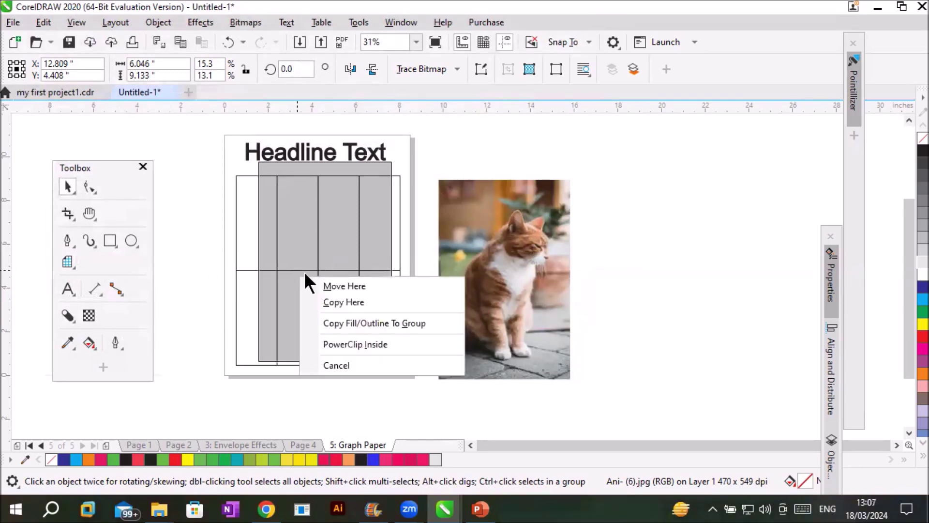
{"action": "left_click", "coordinate": [353, 342]}
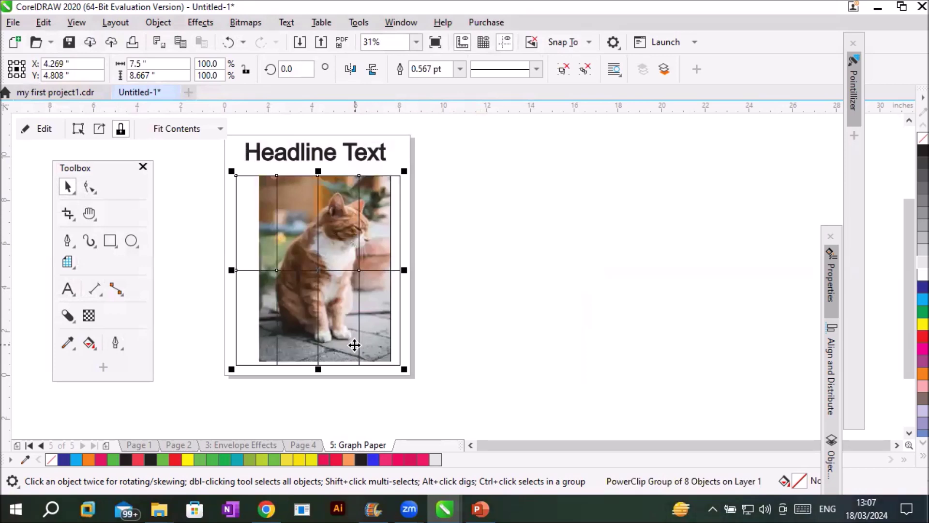
{"action": "key", "text": "ctrl+z"}
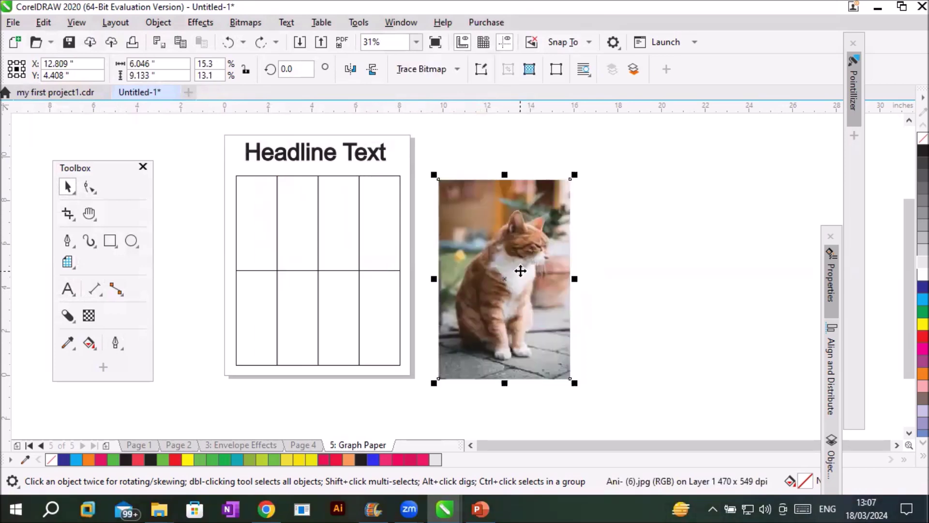
- Try the PowerClip Inside command on the grid with the photo set to Fill Proportionally, and undo both operations
{"action": "right_click", "coordinate": [520, 271]}
{"action": "left_click", "coordinate": [589, 271]}
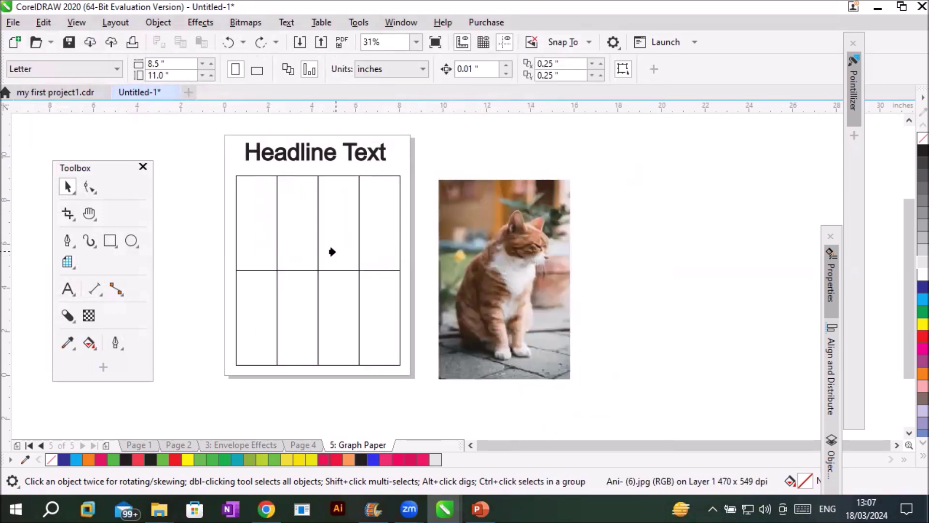
{"action": "left_click", "coordinate": [334, 253]}
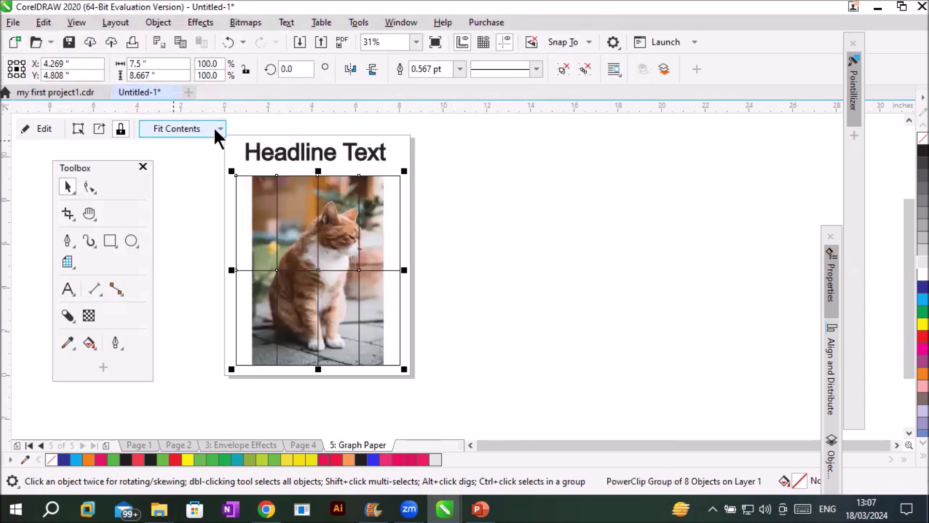
{"action": "left_click", "coordinate": [216, 128]}
{"action": "left_click", "coordinate": [222, 184]}
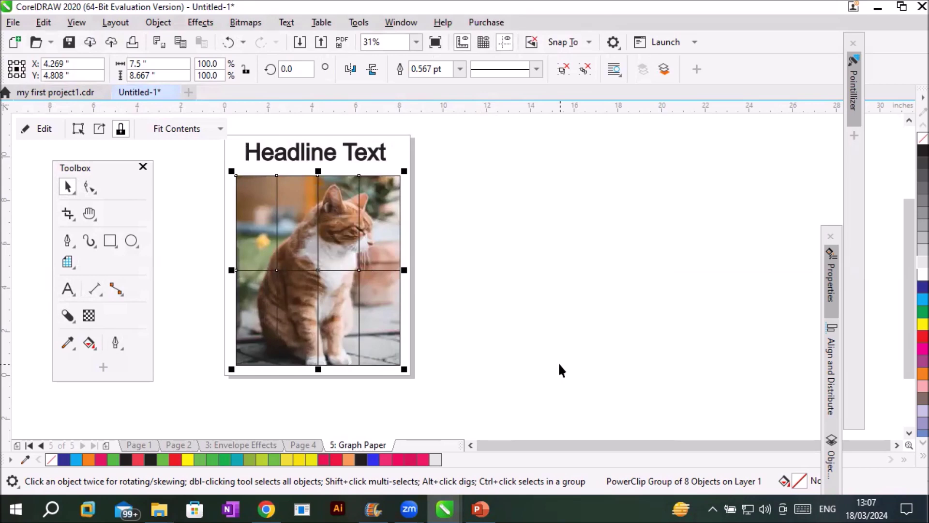
{"action": "key", "text": "ctrl+z"}
{"action": "key", "text": "ctrl+z"}
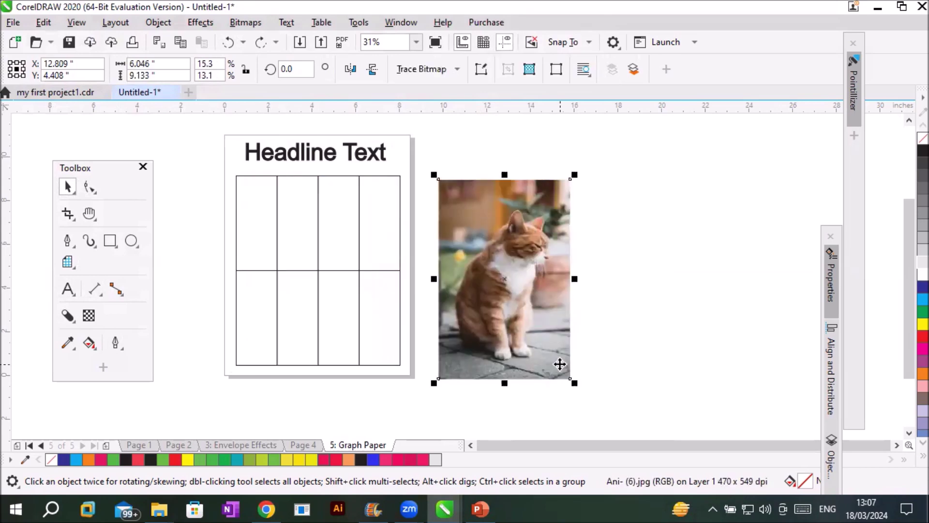
- Move the cat photo farther from the page and PowerClip it inside the grid by dropping it there
{"action": "left_click_drag", "start_coordinate": [505, 265], "coordinate": [626, 244]}
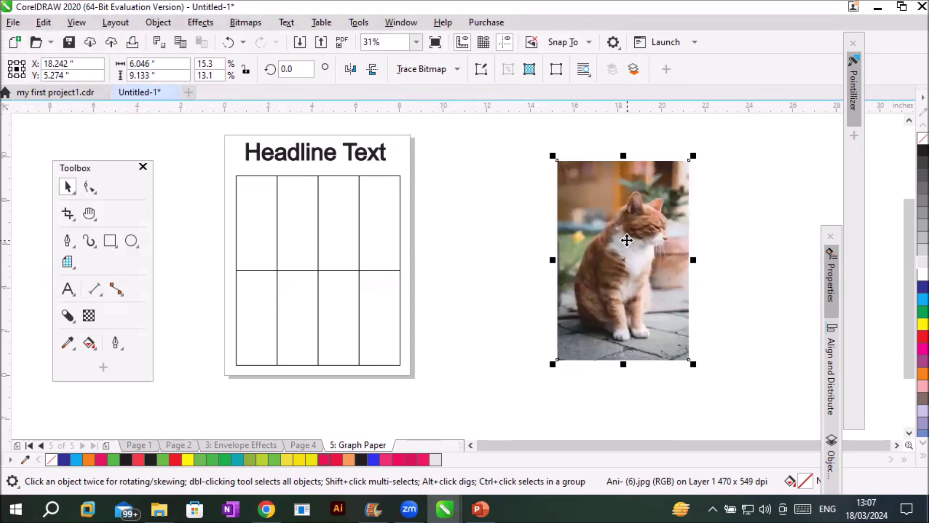
{"action": "left_click_drag", "start_coordinate": [629, 242], "coordinate": [315, 250]}
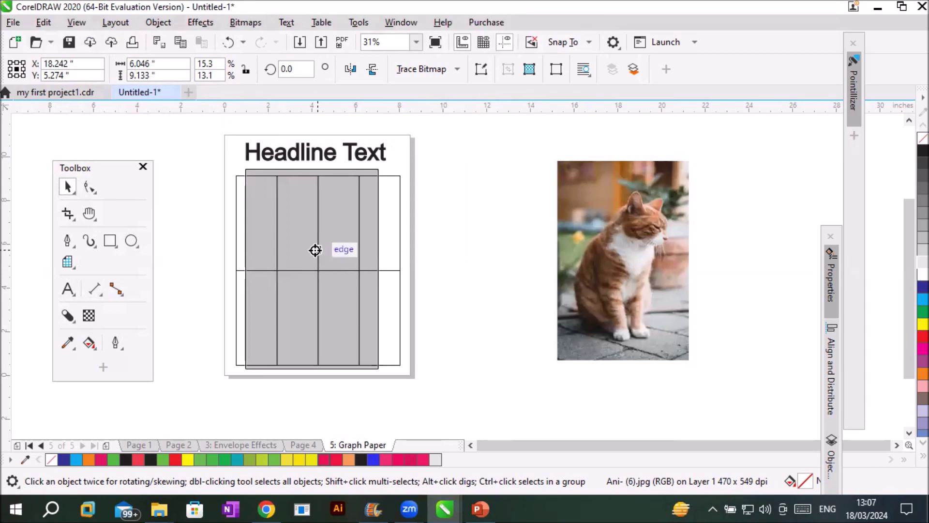
{"action": "left_click_drag", "start_coordinate": [315, 250], "coordinate": [315, 250]}
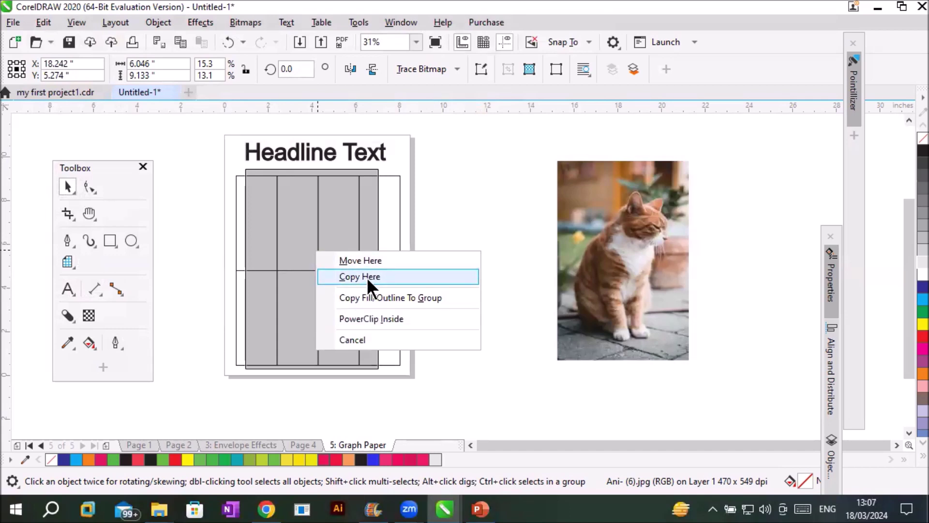
{"action": "left_click", "coordinate": [362, 315]}
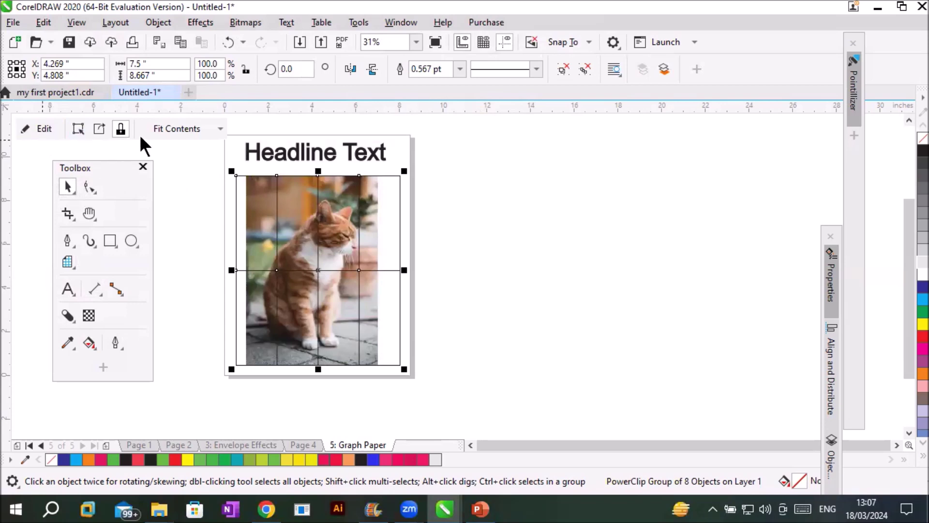
- Fit the photo to the PowerClip grid with Fill Proportionally and clear the selection
{"action": "left_click", "coordinate": [213, 129]}
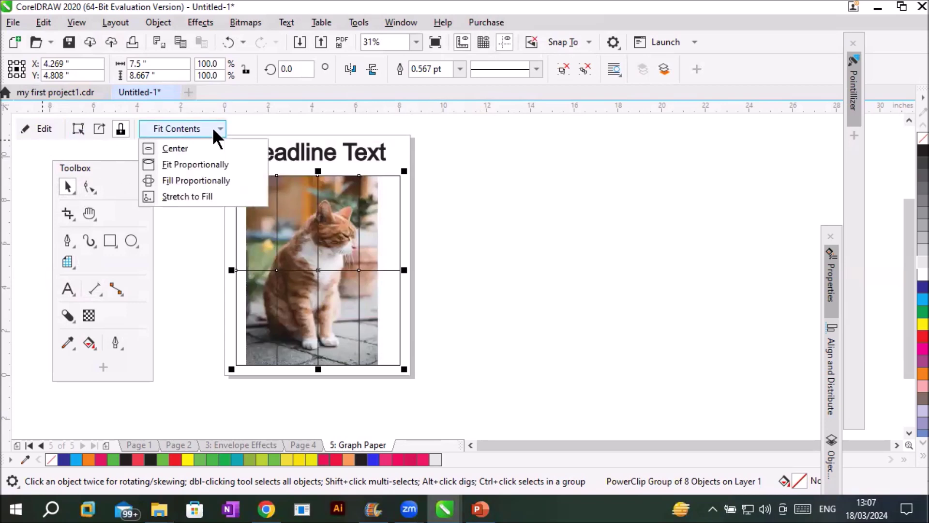
{"action": "left_click", "coordinate": [231, 180]}
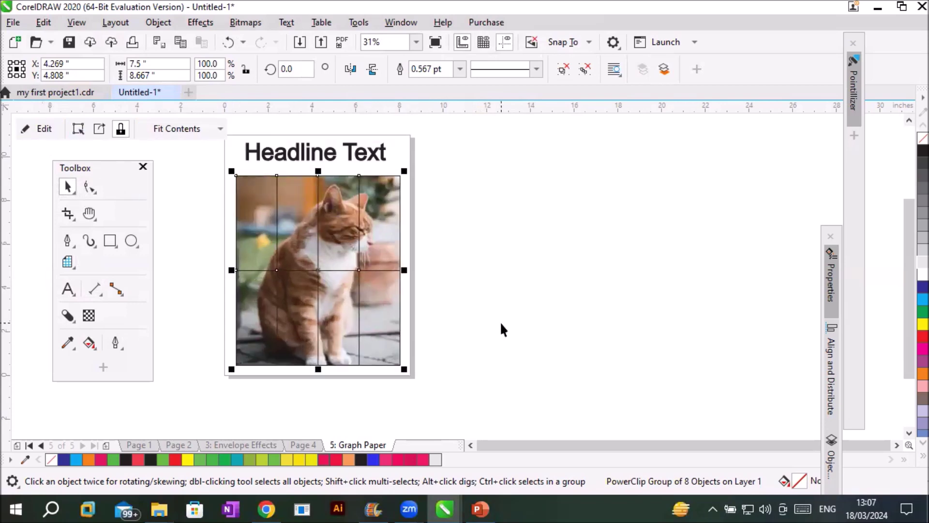
{"action": "left_click", "coordinate": [500, 322]}
- Ungroup the 4-by-2 PowerClip grid holding the cat photo and clear the selection
{"action": "right_click", "coordinate": [318, 243]}
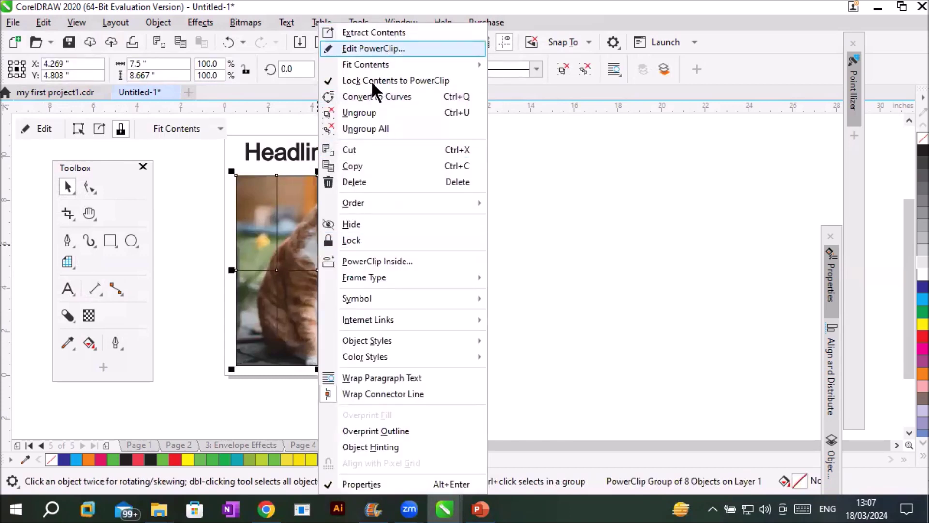
{"action": "left_click", "coordinate": [370, 112]}
{"action": "left_click", "coordinate": [523, 216]}
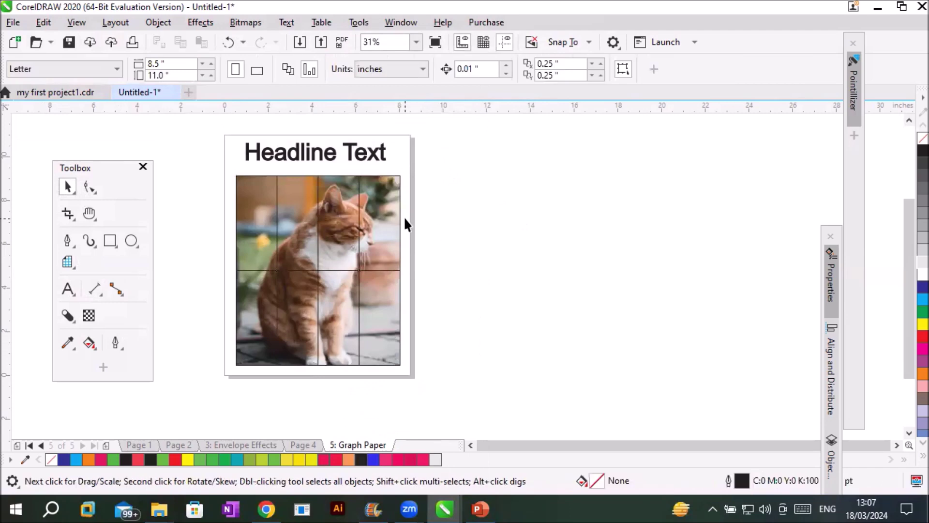
- Spread the eight cat photo pieces apart into two separated rows of four below the headline
{"action": "left_click", "coordinate": [395, 218]}
{"action": "left_click_drag", "start_coordinate": [395, 215], "coordinate": [400, 212]}
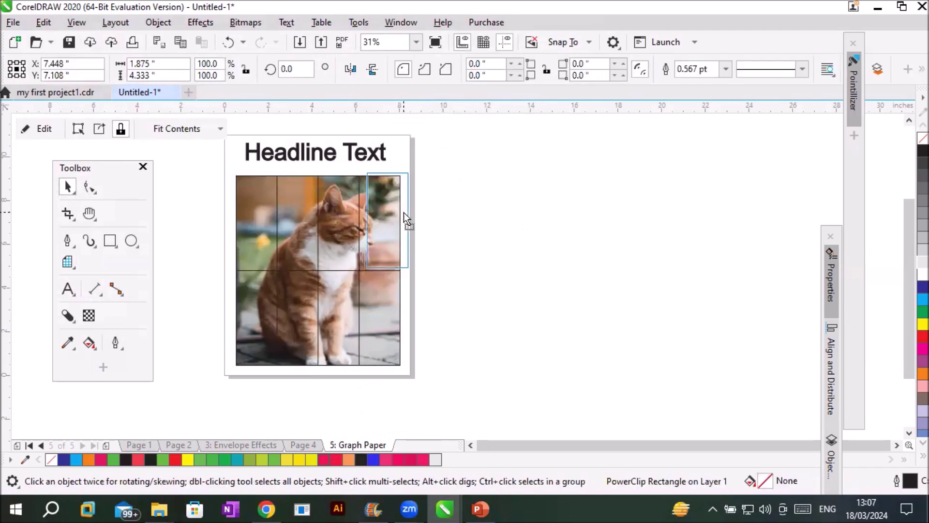
{"action": "left_click_drag", "start_coordinate": [260, 221], "coordinate": [289, 215]}
{"action": "left_click_drag", "start_coordinate": [381, 296], "coordinate": [376, 329]}
{"action": "left_click_drag", "start_coordinate": [260, 337], "coordinate": [199, 352]}
{"action": "left_click_drag", "start_coordinate": [288, 342], "coordinate": [260, 368]}
{"action": "left_click_drag", "start_coordinate": [340, 334], "coordinate": [331, 363]}
{"action": "left_click_drag", "start_coordinate": [242, 232], "coordinate": [201, 237]}
{"action": "left_click_drag", "start_coordinate": [292, 238], "coordinate": [267, 237]}
{"action": "left_click_drag", "start_coordinate": [335, 231], "coordinate": [324, 236]}
{"action": "left_click_drag", "start_coordinate": [385, 227], "coordinate": [404, 232]}
{"action": "left_click", "coordinate": [476, 291]}
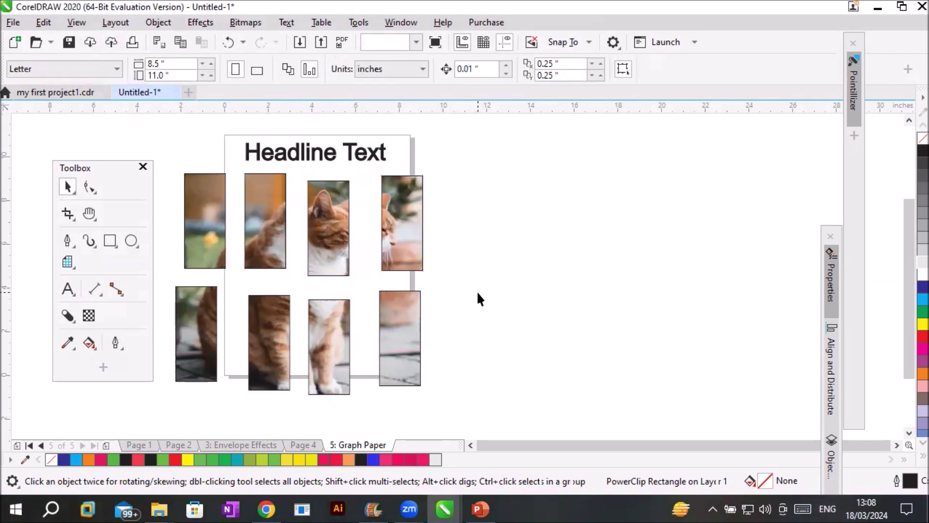
- Shuffle the photo pieces by swapping both pairs of neighbours in the upper row and reordering the last three pieces in the lower row
{"action": "left_click_drag", "start_coordinate": [330, 337], "coordinate": [519, 339]}
{"action": "mouse_move", "coordinate": [279, 358]}
{"action": "left_mouse_down"}
{"action": "mouse_move", "coordinate": [338, 349]}
{"action": "mouse_move", "coordinate": [262, 352]}
{"action": "left_mouse_up"}
{"action": "left_click_drag", "start_coordinate": [503, 348], "coordinate": [373, 331]}
{"action": "left_click_drag", "start_coordinate": [392, 217], "coordinate": [486, 290]}
{"action": "left_click_drag", "start_coordinate": [398, 223], "coordinate": [328, 213]}
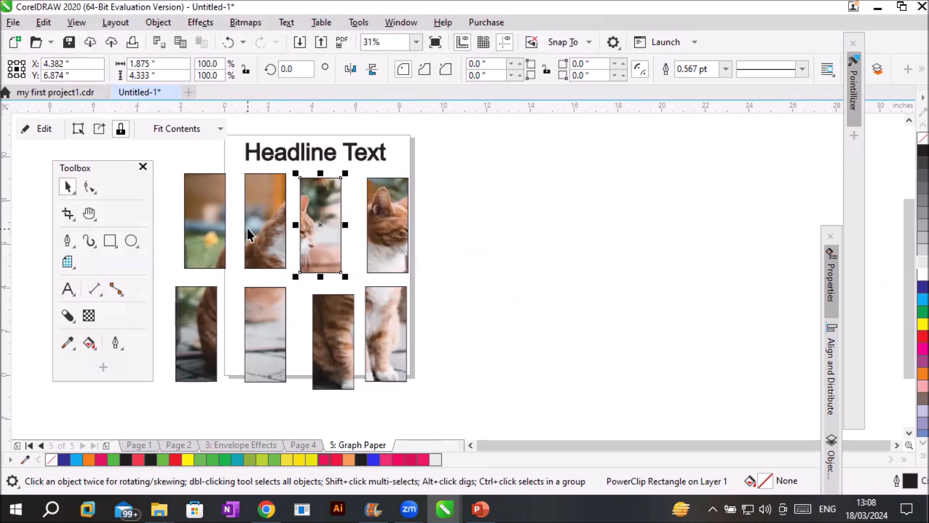
{"action": "left_click", "coordinate": [248, 234]}
{"action": "left_click_drag", "start_coordinate": [216, 212], "coordinate": [238, 344]}
{"action": "left_click_drag", "start_coordinate": [263, 250], "coordinate": [190, 242]}
{"action": "left_click_drag", "start_coordinate": [229, 340], "coordinate": [254, 212]}
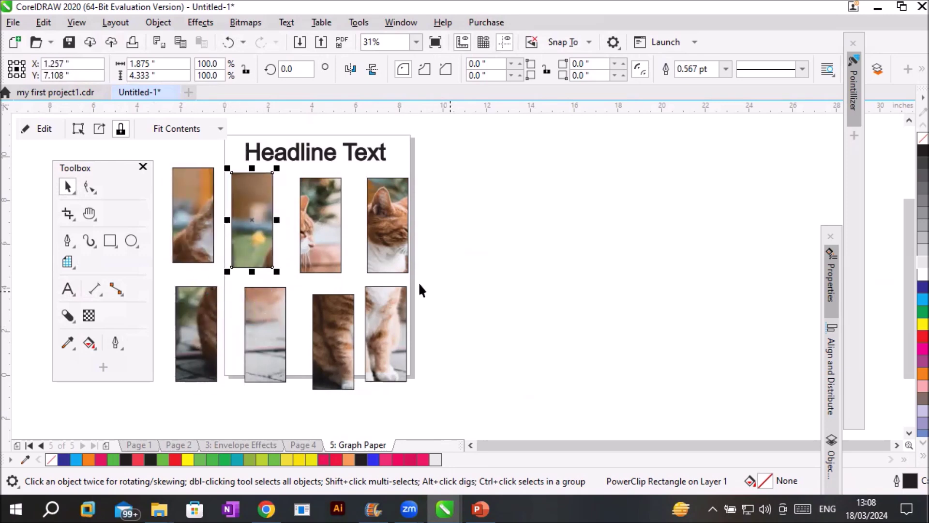
- Delete all eight cat photo pieces below the headline
{"action": "left_click", "coordinate": [486, 317]}
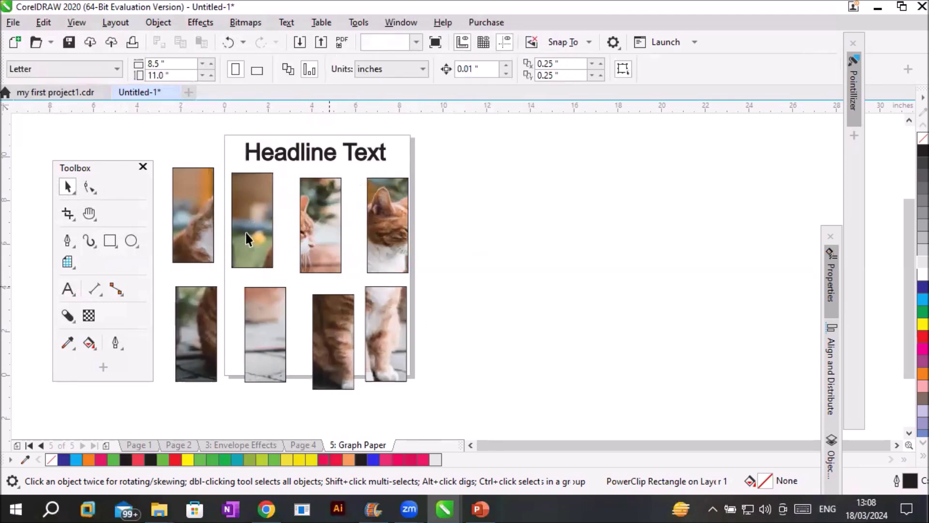
{"action": "left_click_drag", "start_coordinate": [154, 158], "coordinate": [443, 401]}
{"action": "key", "text": "Delete"}
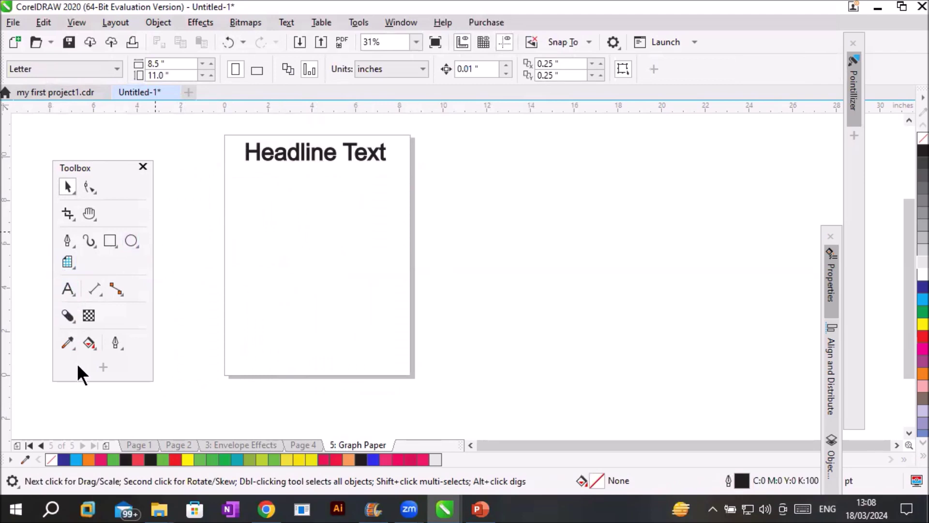
- Draw a 4-by-2 Graph Paper grid about 7.1 by 8.1 inches below the headline and give it a blue 10 pt outline
{"action": "left_click", "coordinate": [67, 261]}
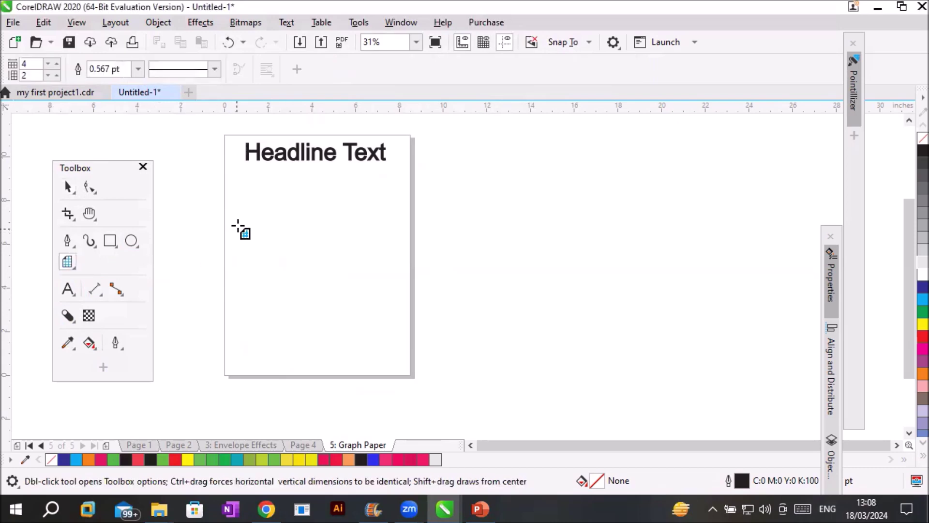
{"action": "left_click_drag", "start_coordinate": [242, 183], "coordinate": [398, 359]}
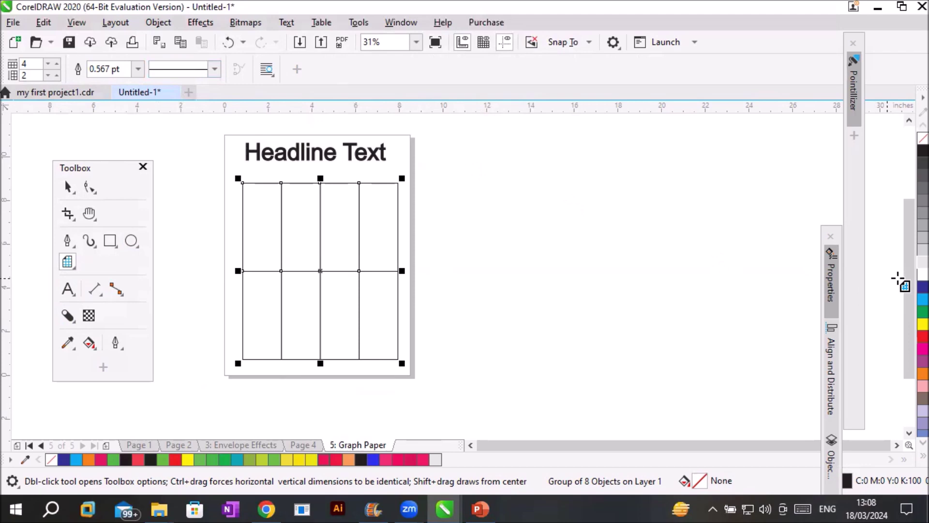
{"action": "right_click", "coordinate": [923, 287]}
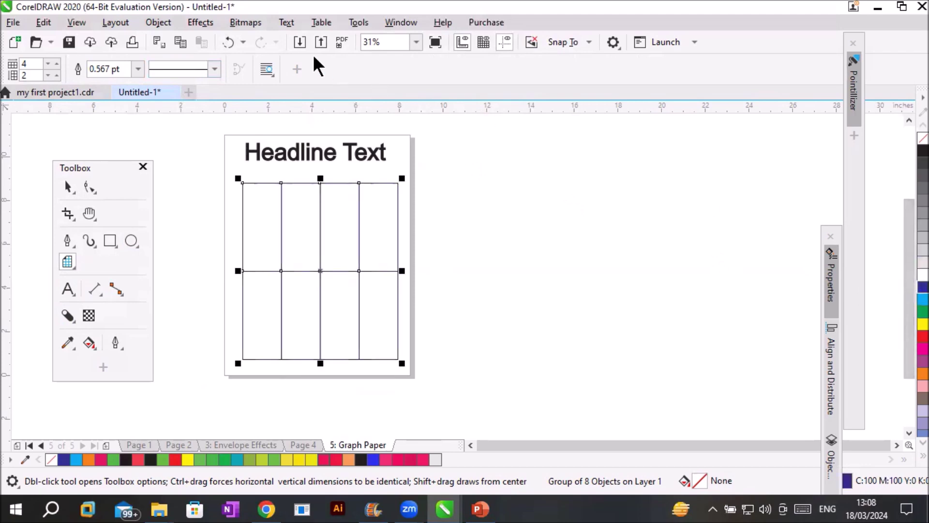
{"action": "left_click", "coordinate": [138, 69]}
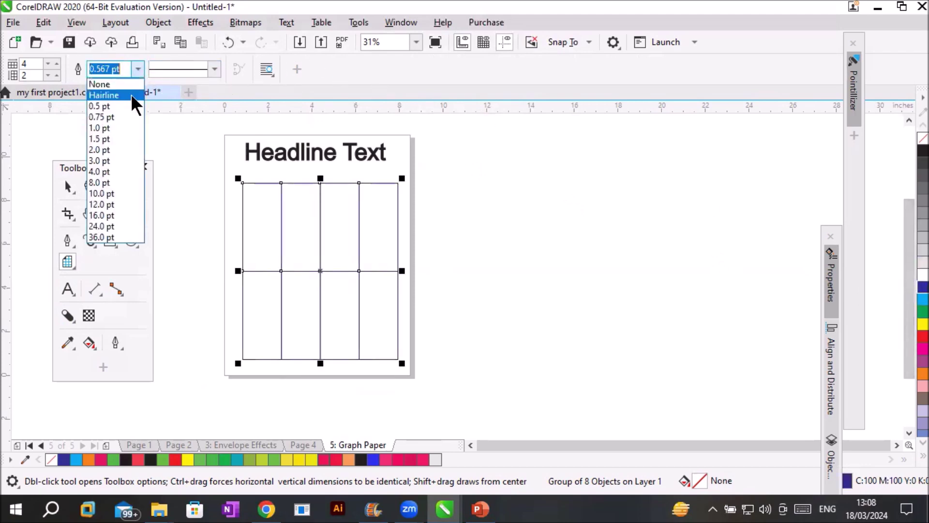
{"action": "left_click", "coordinate": [107, 194]}
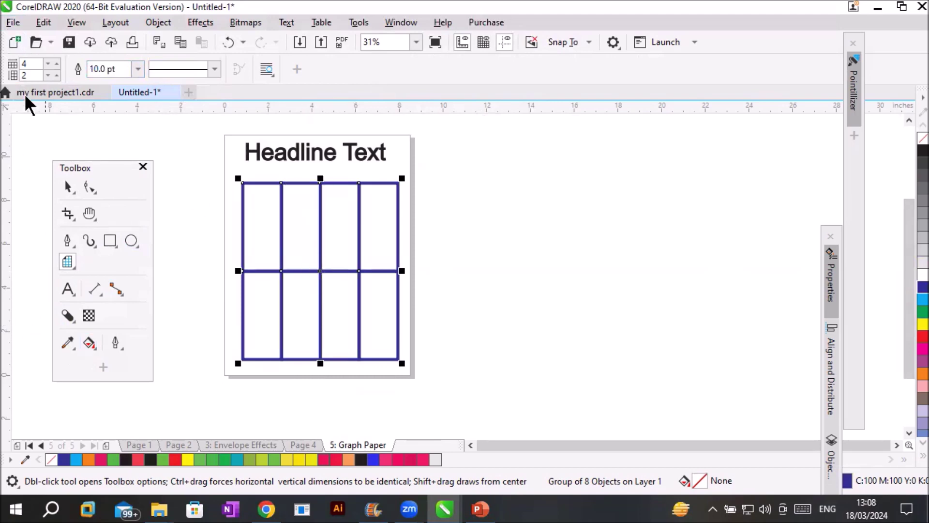
- Import the parrot photo, Ani- (1), (2), (3), (4), (6), (9) and eagel- (1) from the ButterflyAnimals folder
{"action": "left_click", "coordinate": [14, 22]}
{"action": "left_click", "coordinate": [77, 264]}
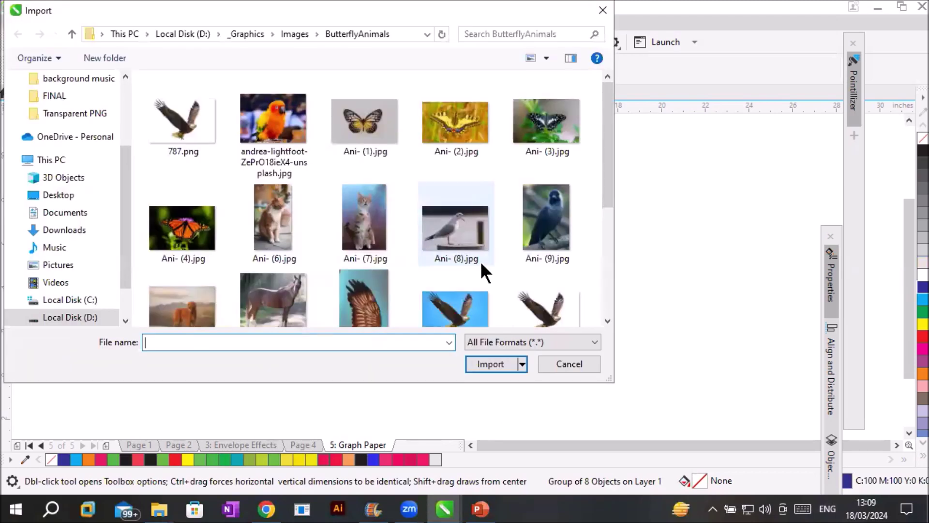
{"action": "scroll", "coordinate": [371, 270], "scroll_direction": "down", "scroll_amount": 1}
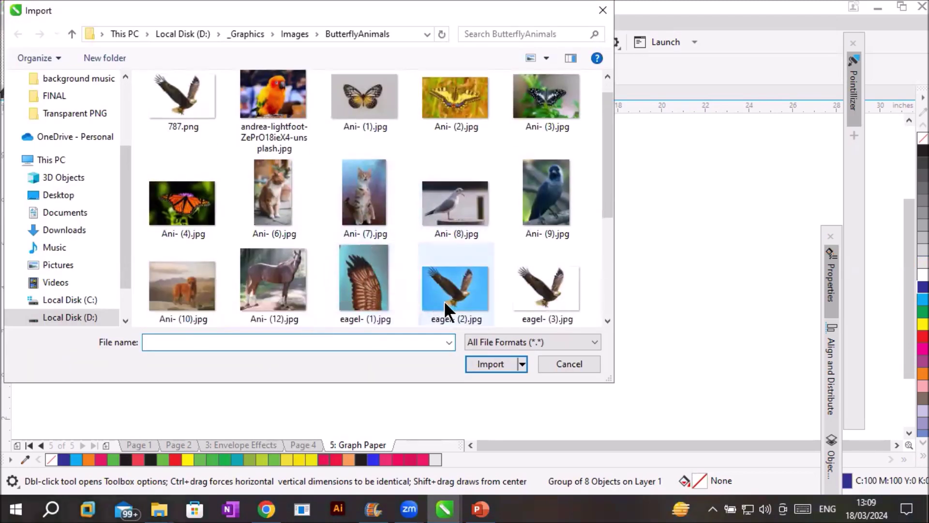
{"action": "left_click", "coordinate": [285, 194]}
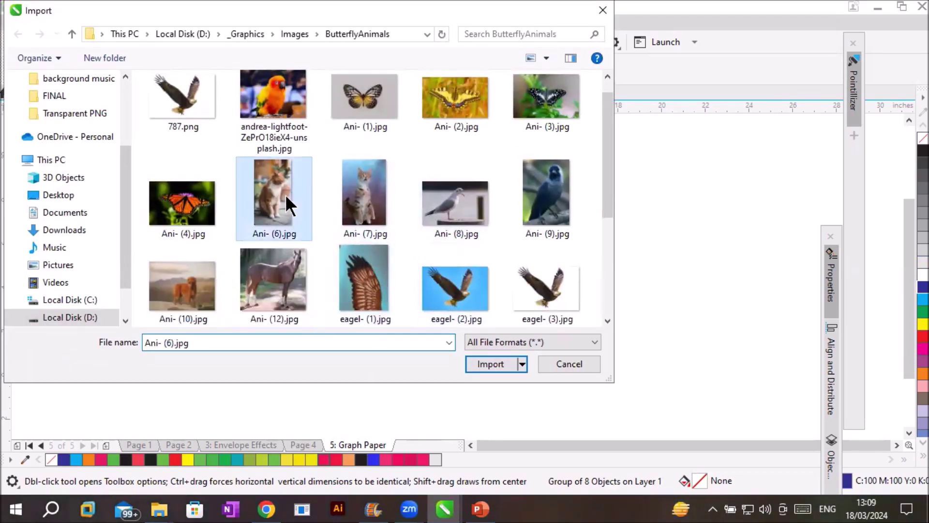
{"action": "left_click", "coordinate": [278, 109], "text": "ctrl"}
{"action": "left_click", "coordinate": [372, 303], "text": "ctrl"}
{"action": "left_click", "coordinate": [455, 109], "text": "ctrl"}
{"action": "left_click", "coordinate": [361, 112], "text": "ctrl"}
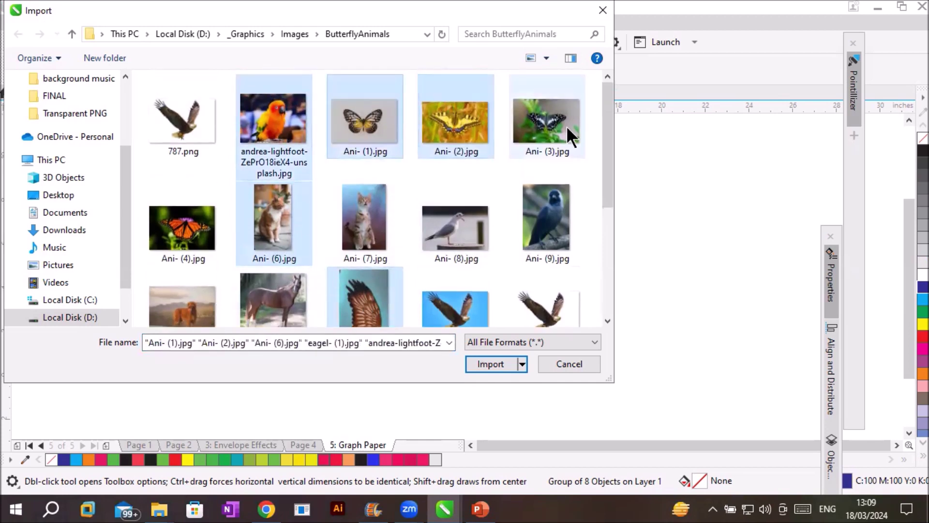
{"action": "left_click", "coordinate": [564, 126], "text": "ctrl"}
{"action": "left_click", "coordinate": [194, 228], "text": "ctrl"}
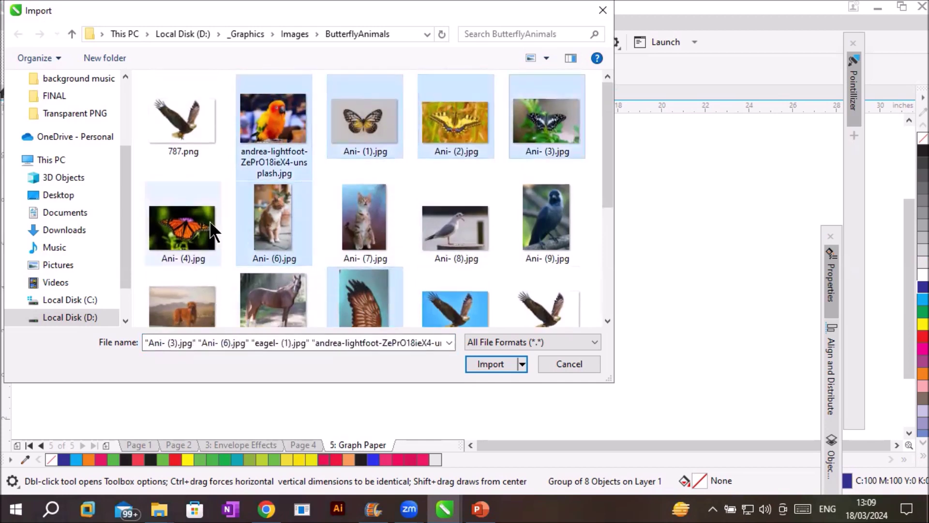
{"action": "left_click", "coordinate": [555, 224], "text": "ctrl"}
{"action": "left_click", "coordinate": [487, 364]}
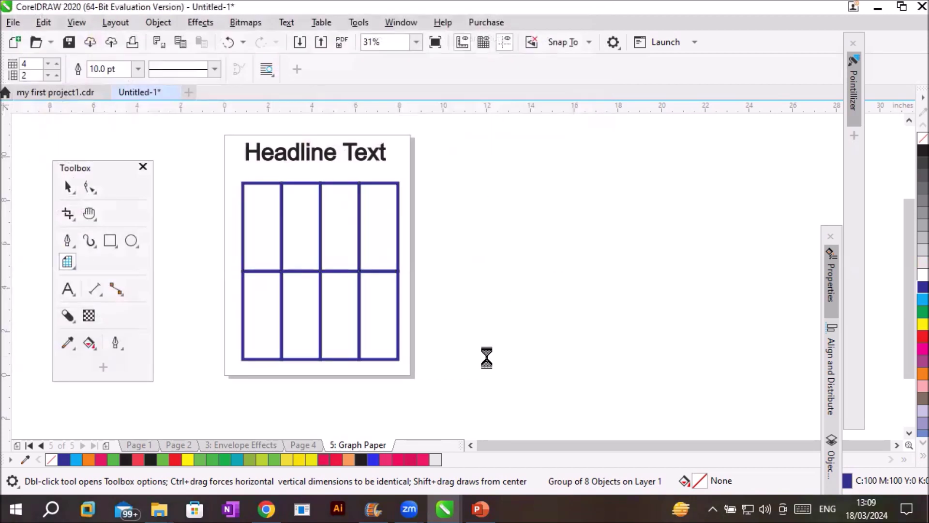
- Place the eight imported photos at small size in two columns of four beside the page
{"action": "left_click", "coordinate": [458, 154]}
{"action": "left_click", "coordinate": [472, 218]}
{"action": "left_click", "coordinate": [483, 289]}
{"action": "left_click", "coordinate": [490, 348]}
{"action": "left_click", "coordinate": [591, 155]}
{"action": "left_click", "coordinate": [607, 225]}
{"action": "left_click", "coordinate": [613, 297]}
{"action": "left_click", "coordinate": [616, 376]}
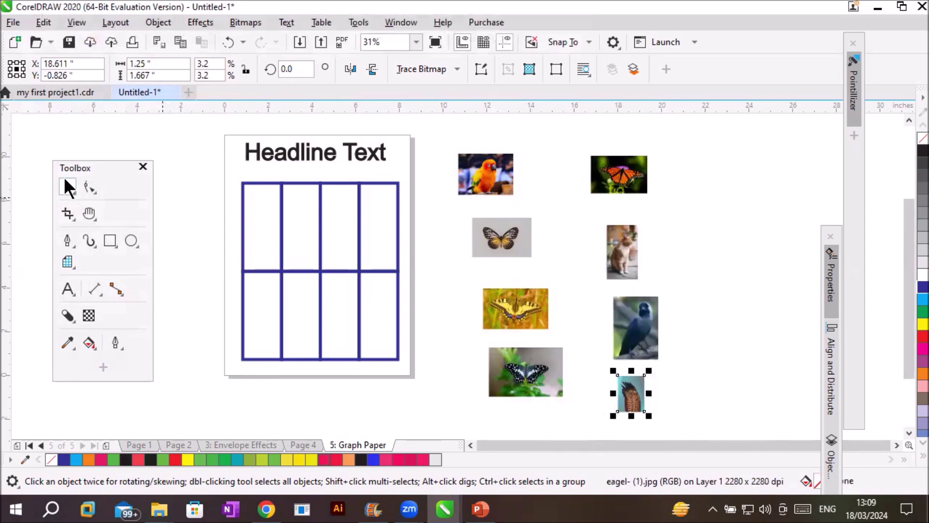
- Ungroup the blue grid into separate rectangles and clear the selection
{"action": "left_click", "coordinate": [303, 232]}
{"action": "right_click", "coordinate": [306, 230]}
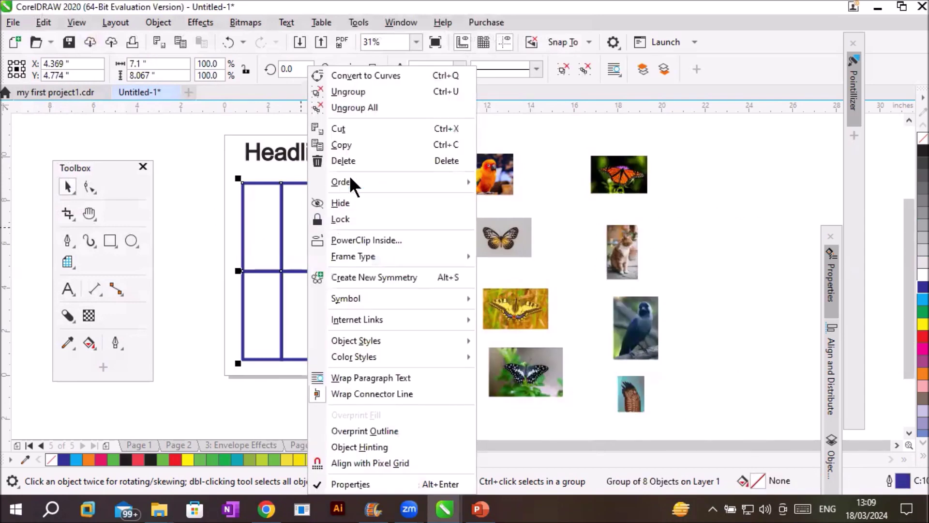
{"action": "left_click", "coordinate": [371, 90]}
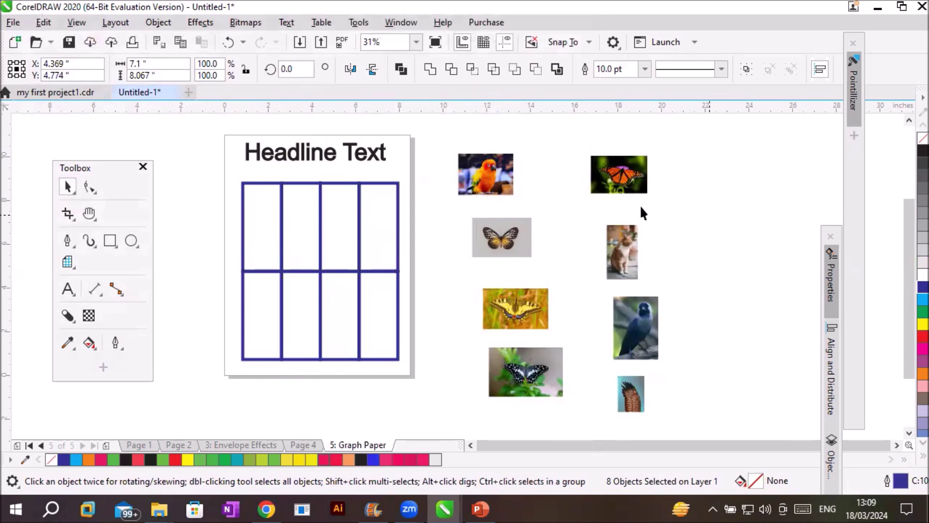
{"action": "left_click", "coordinate": [640, 204]}
- Try dropping the parrot photo onto the grid's upper-left cell and undo the move
{"action": "left_click_drag", "start_coordinate": [486, 183], "coordinate": [264, 211]}
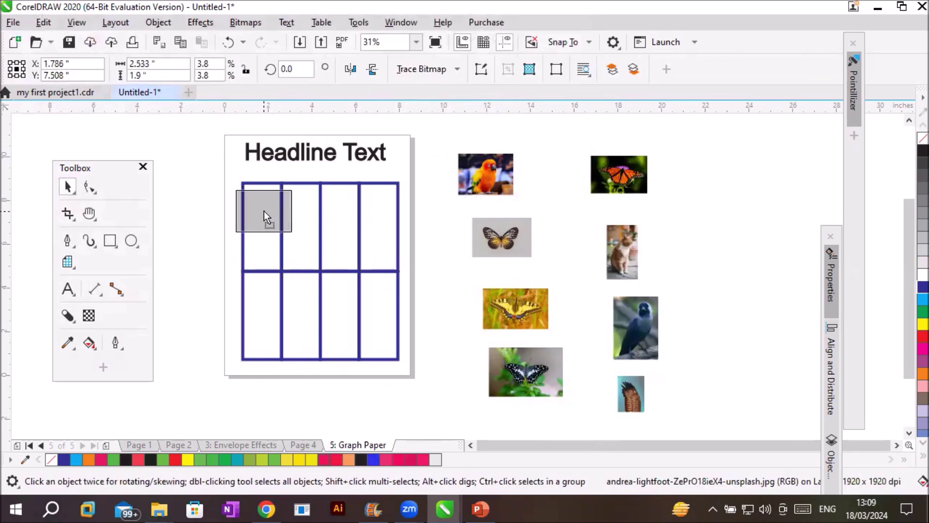
{"action": "left_click_drag", "start_coordinate": [263, 210], "coordinate": [263, 210]}
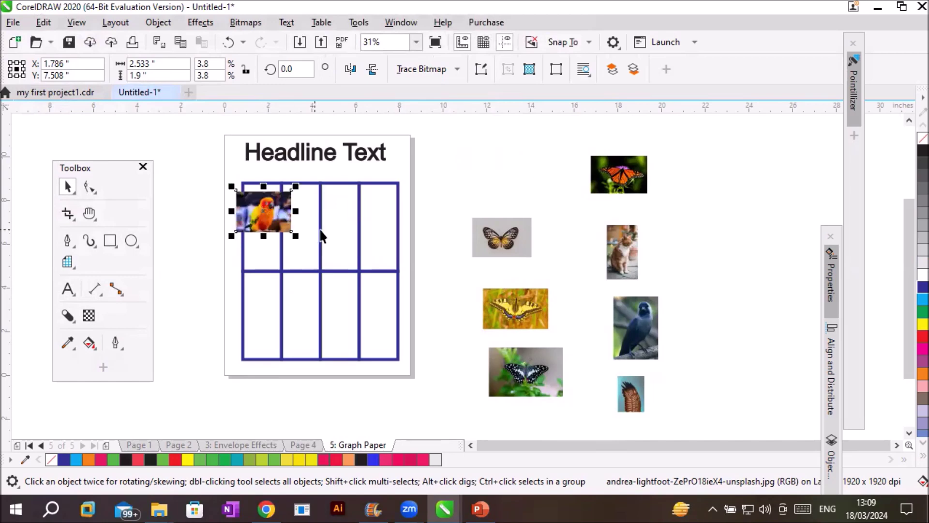
{"action": "key", "text": "ctrl+z"}
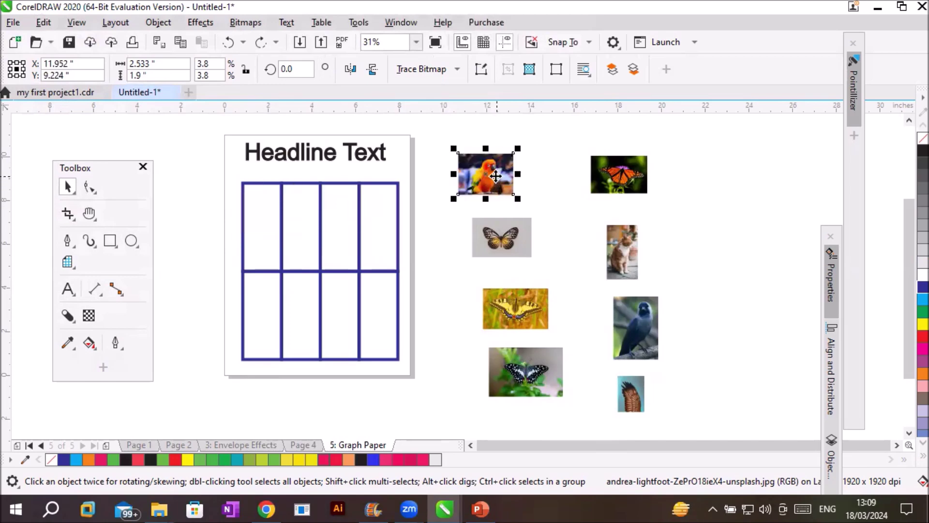
- PowerClip the parrot, grey, yellow and black-and-white butterfly photos into the four upper-row cells, in that order
{"action": "left_click_drag", "start_coordinate": [492, 176], "coordinate": [268, 219]}
{"action": "left_click", "coordinate": [321, 263]}
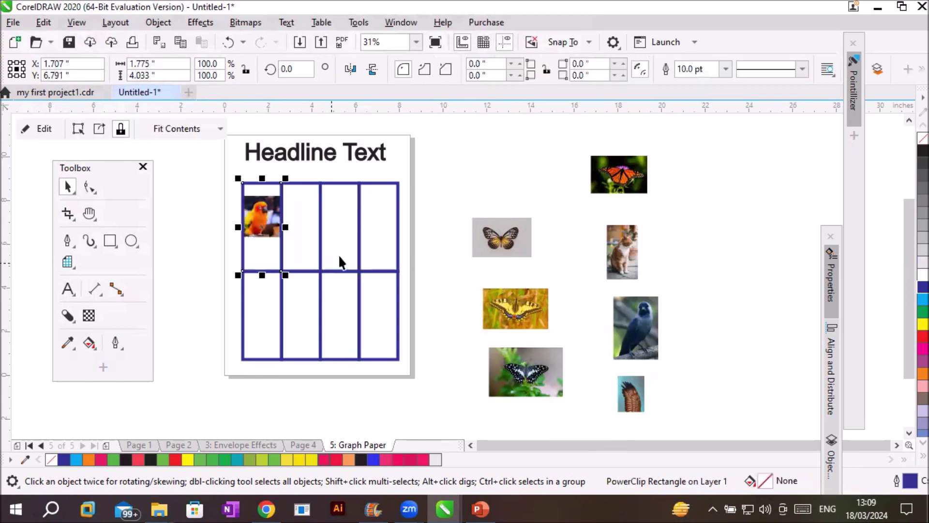
{"action": "left_click_drag", "start_coordinate": [500, 238], "coordinate": [302, 229]}
{"action": "left_click", "coordinate": [347, 274]}
{"action": "left_click_drag", "start_coordinate": [492, 290], "coordinate": [377, 223]}
{"action": "left_click_drag", "start_coordinate": [525, 371], "coordinate": [378, 227]}
- PowerClip the orange butterfly, cat, blue bird and eagel- (1) photos into the four lower-row cells, in that order
{"action": "left_click_drag", "start_coordinate": [619, 174], "coordinate": [261, 319]}
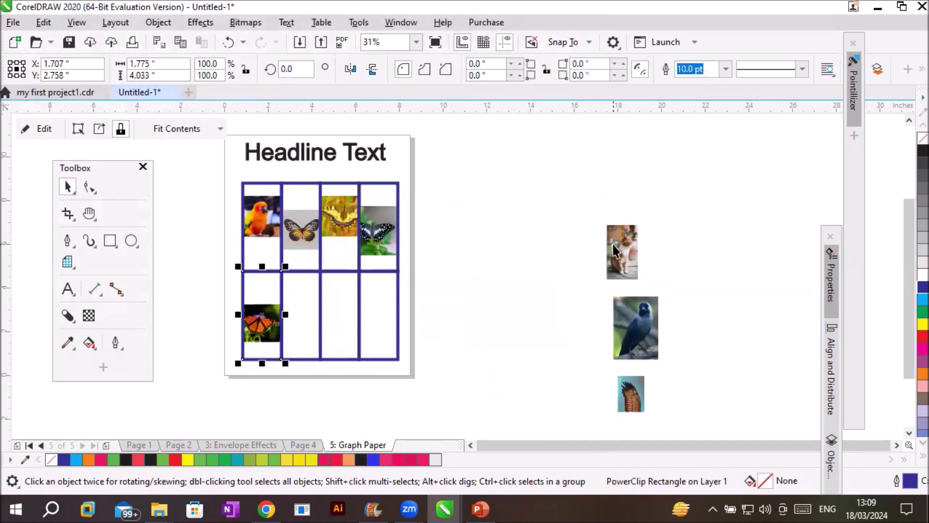
{"action": "left_click_drag", "start_coordinate": [622, 251], "coordinate": [301, 319]}
{"action": "left_click_drag", "start_coordinate": [635, 328], "coordinate": [339, 319]}
{"action": "left_click_drag", "start_coordinate": [631, 393], "coordinate": [378, 319]}
- Fit the photos in the four upper-row cells with Fill Proportionally
{"action": "left_click", "coordinate": [221, 128]}
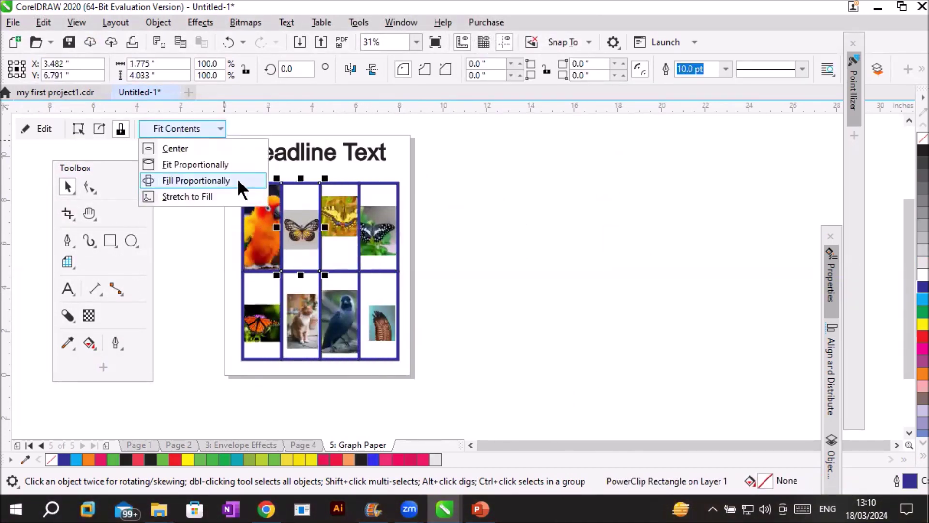
{"action": "left_click", "coordinate": [237, 180]}
{"action": "left_click", "coordinate": [227, 130]}
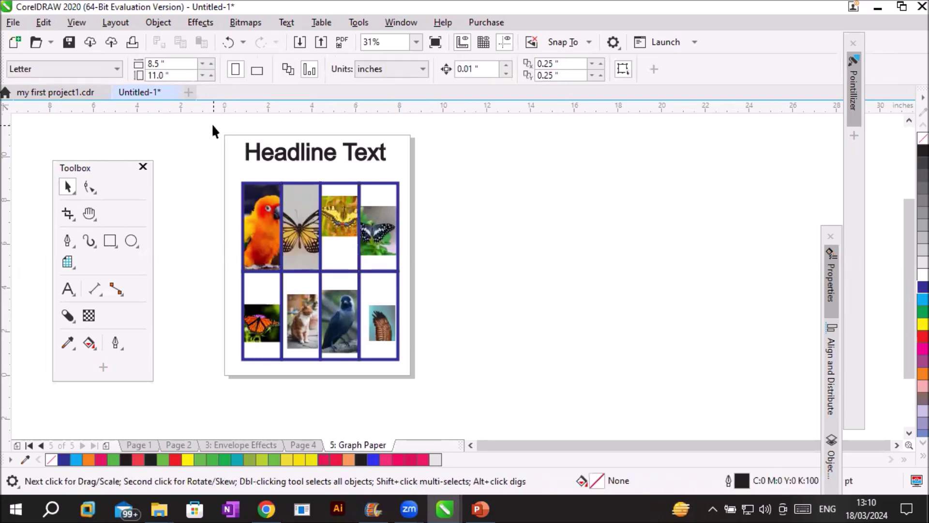
{"action": "left_click", "coordinate": [356, 225]}
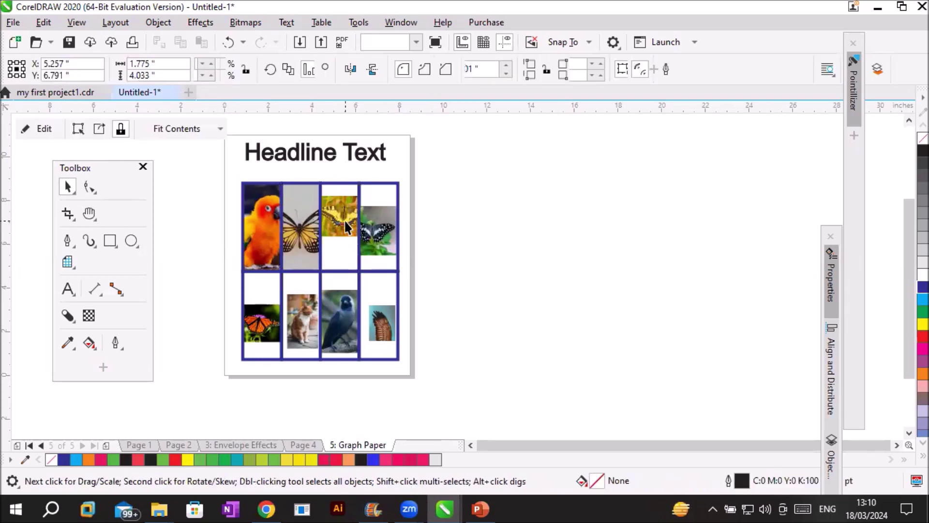
{"action": "left_click", "coordinate": [217, 128]}
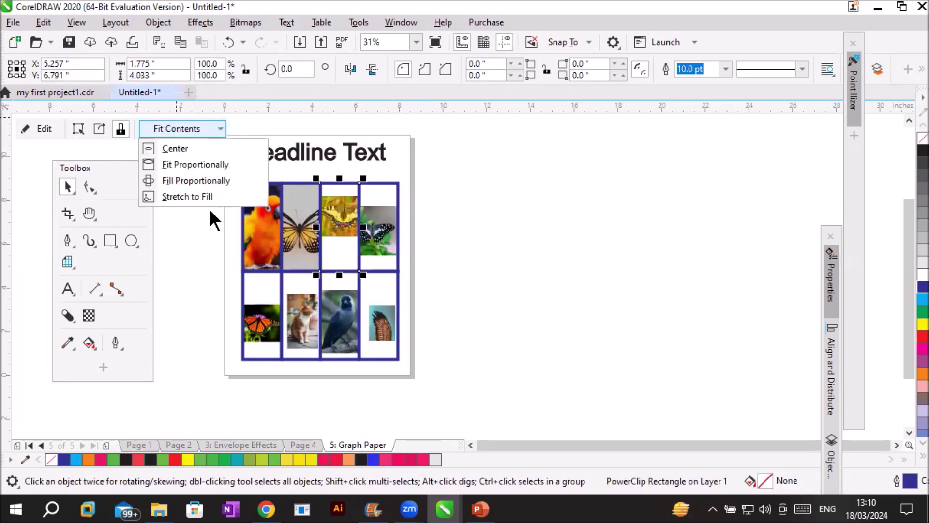
{"action": "left_click", "coordinate": [218, 179]}
{"action": "left_click", "coordinate": [386, 235]}
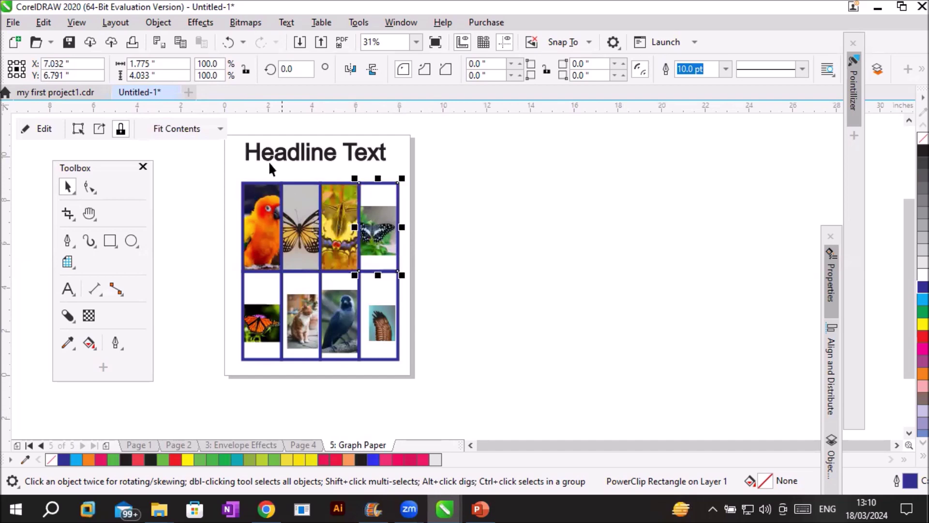
{"action": "left_click", "coordinate": [218, 128]}
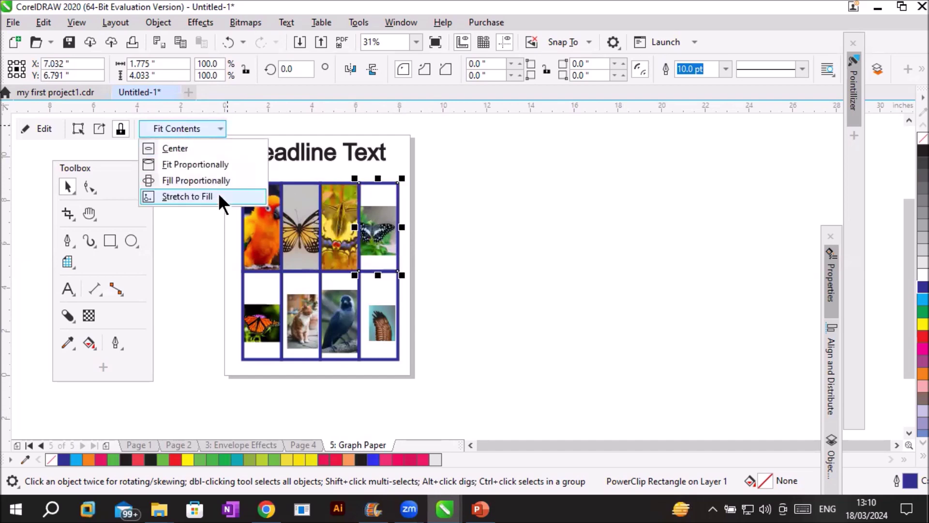
{"action": "left_click", "coordinate": [222, 179]}
- Fit the photos in the four lower-row cells with Fill Proportionally
{"action": "left_click", "coordinate": [265, 332]}
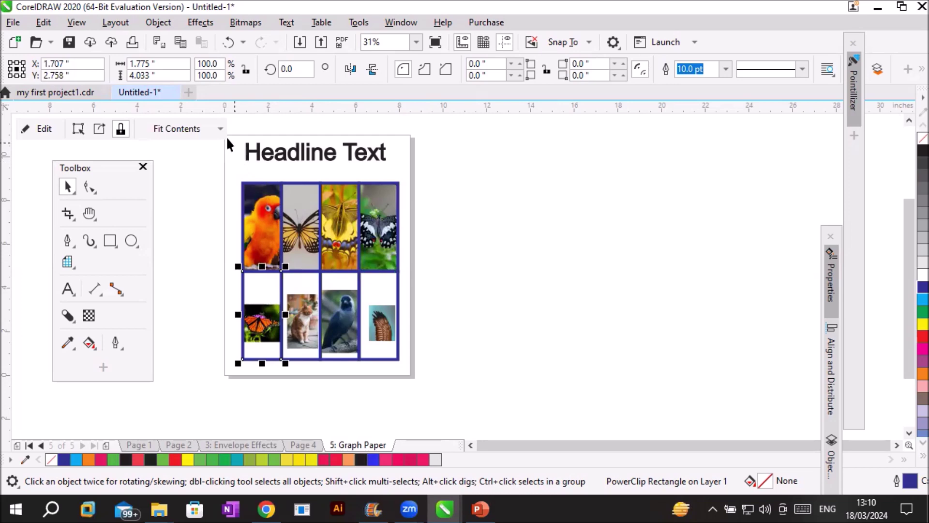
{"action": "left_click", "coordinate": [220, 129]}
{"action": "left_click", "coordinate": [212, 179]}
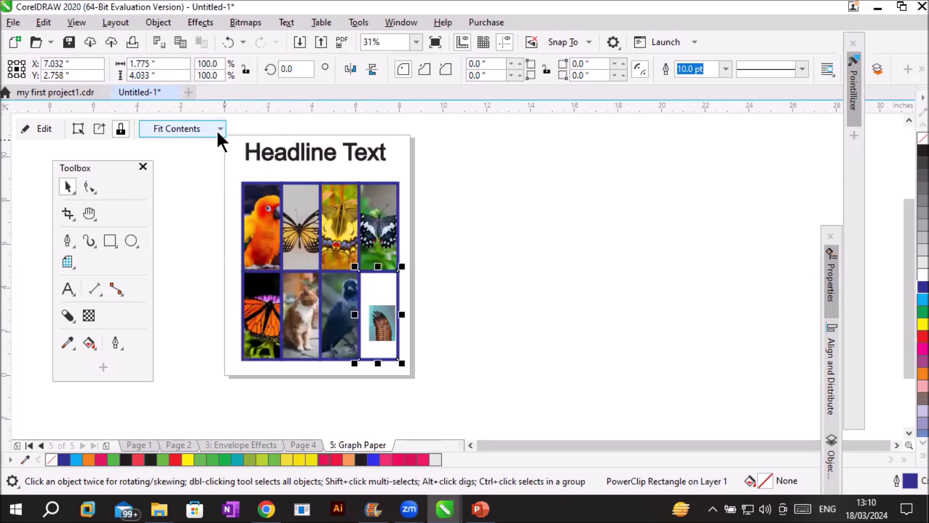
- Move the four corner photo cells slightly outward, away from the middle cells of the grid, and deselect them
{"action": "left_click", "coordinate": [252, 216]}
{"action": "left_click_drag", "start_coordinate": [252, 216], "coordinate": [242, 207]}
{"action": "left_click_drag", "start_coordinate": [381, 231], "coordinate": [390, 222]}
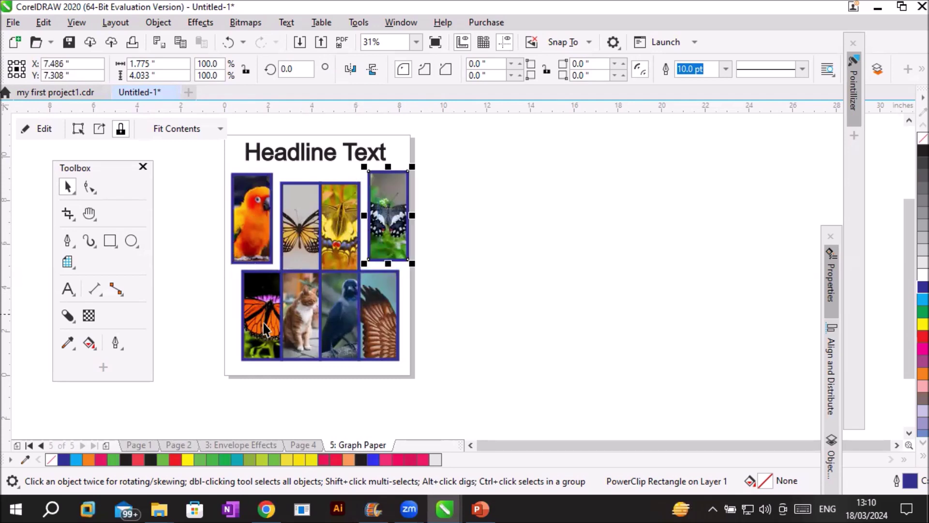
{"action": "left_click_drag", "start_coordinate": [247, 332], "coordinate": [234, 349]}
{"action": "left_click_drag", "start_coordinate": [378, 333], "coordinate": [388, 349]}
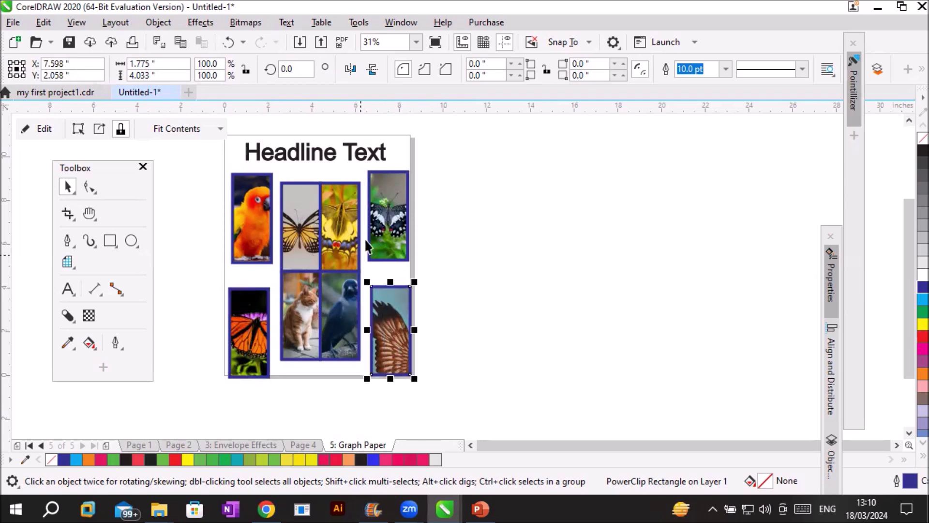
{"action": "left_click", "coordinate": [529, 286]}
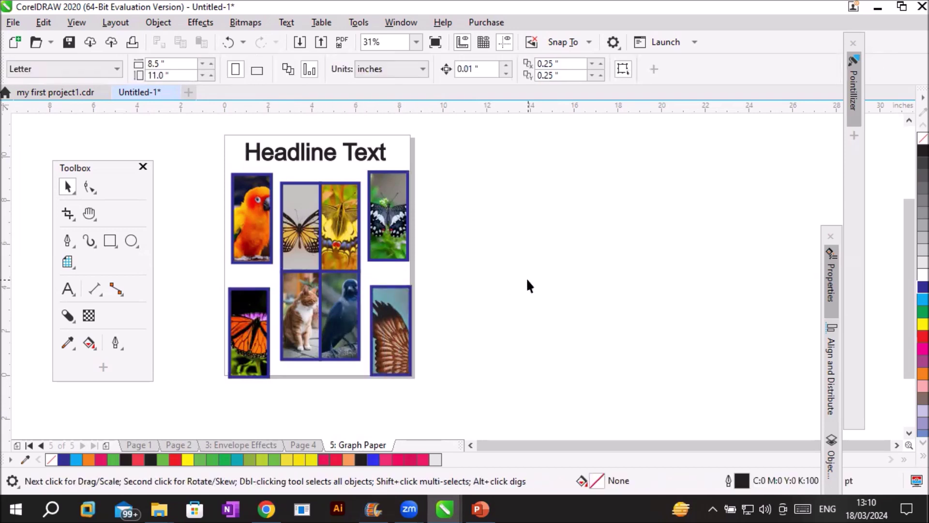
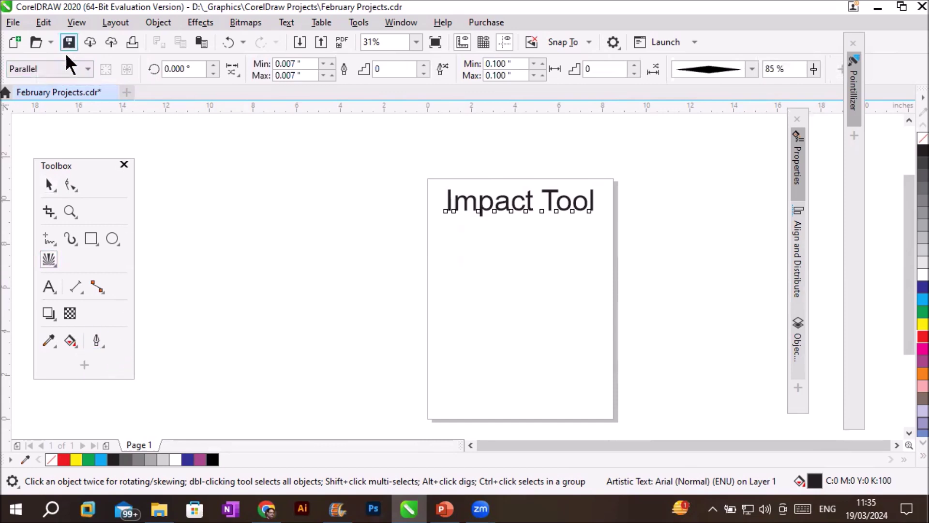
- Configure the Impact tool with the Parallel effect style and the diamond-shaped line style
{"action": "left_click", "coordinate": [88, 70]}
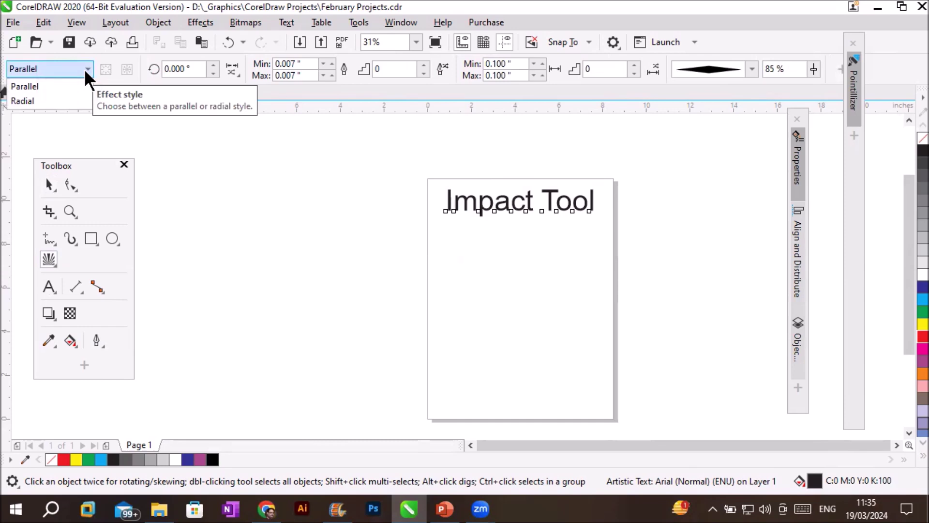
{"action": "left_click", "coordinate": [36, 88]}
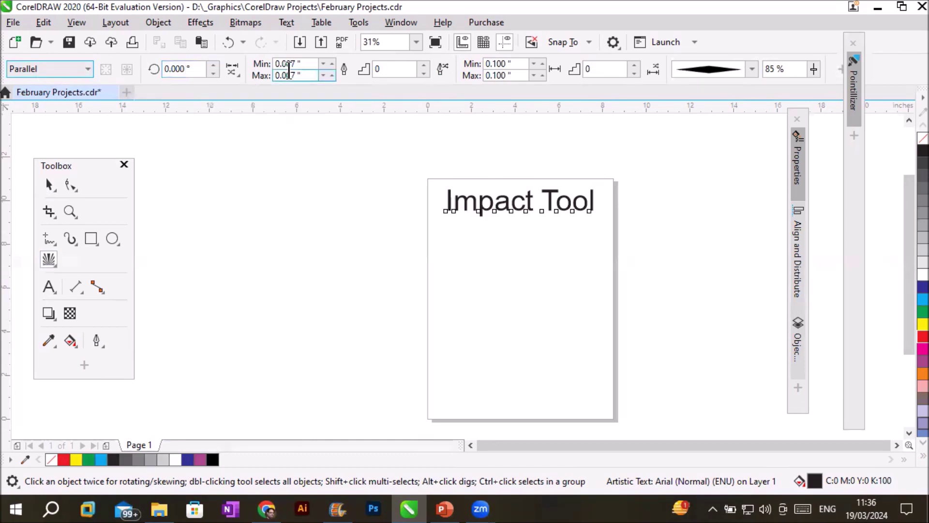
{"action": "left_click", "coordinate": [234, 73]}
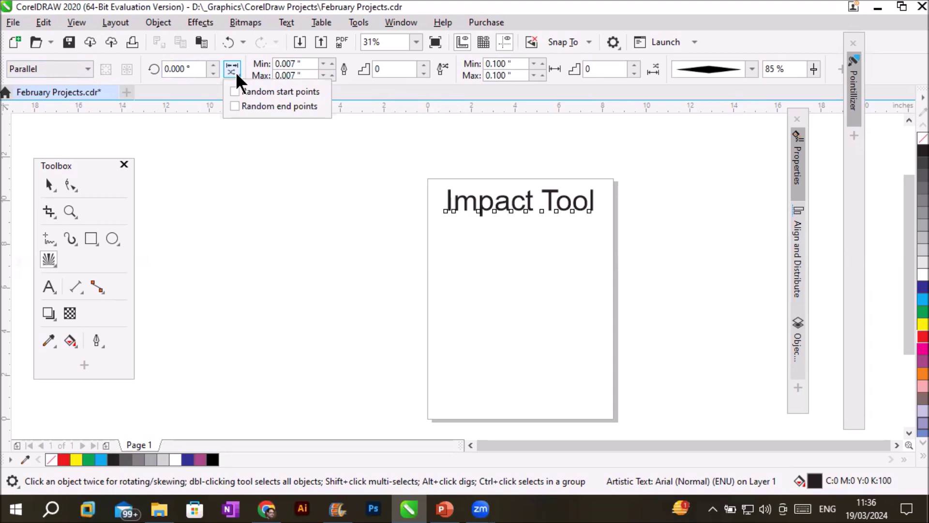
{"action": "left_click", "coordinate": [242, 73]}
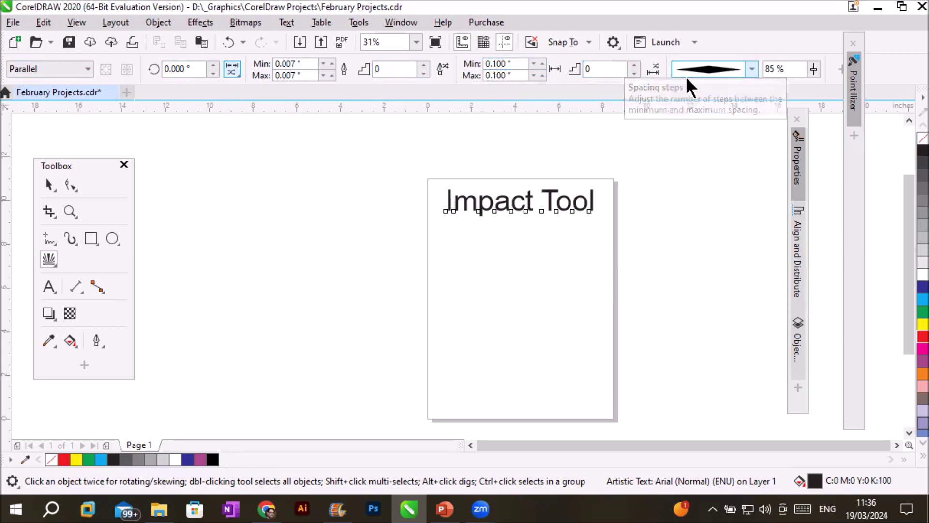
{"action": "left_click", "coordinate": [752, 70]}
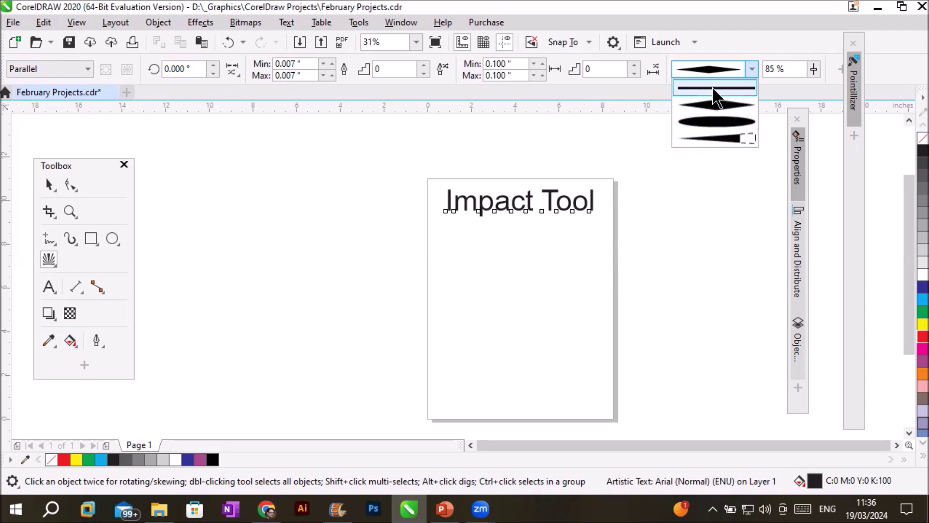
{"action": "left_click", "coordinate": [719, 110]}
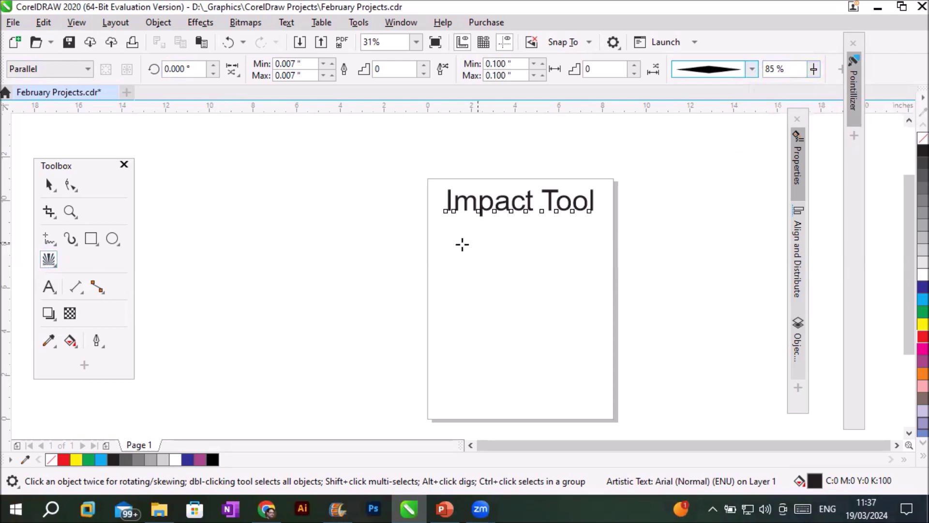
- Draw a parallel impact effect about 7.1 inches wide and 3.9 inches high below the "Impact Tool" heading
{"action": "left_click_drag", "start_coordinate": [445, 243], "coordinate": [599, 329]}
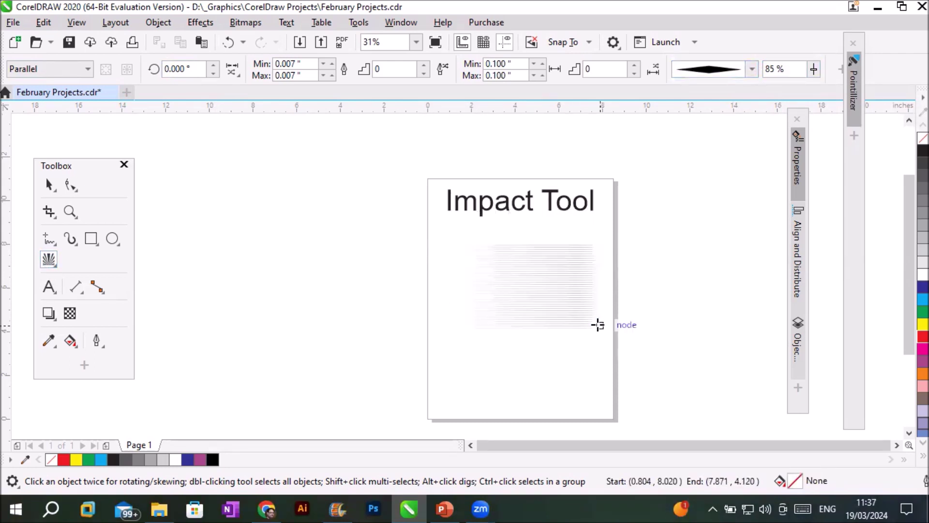
{"action": "scroll", "coordinate": [601, 307], "scroll_direction": "up", "scroll_amount": 2}
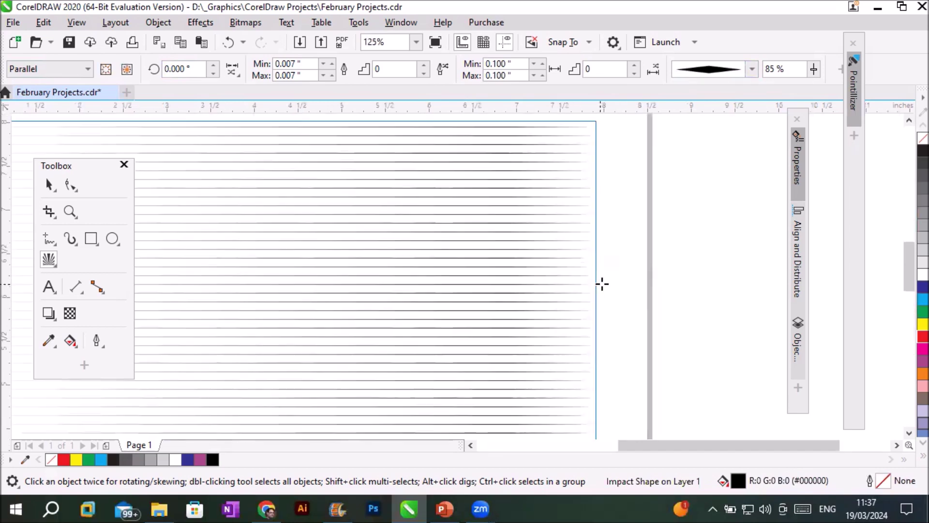
{"action": "scroll", "coordinate": [562, 292], "scroll_direction": "down", "scroll_amount": 1}
{"action": "scroll", "coordinate": [385, 307], "scroll_direction": "up", "scroll_amount": 1}
{"action": "scroll", "coordinate": [387, 307], "scroll_direction": "down", "scroll_amount": 1}
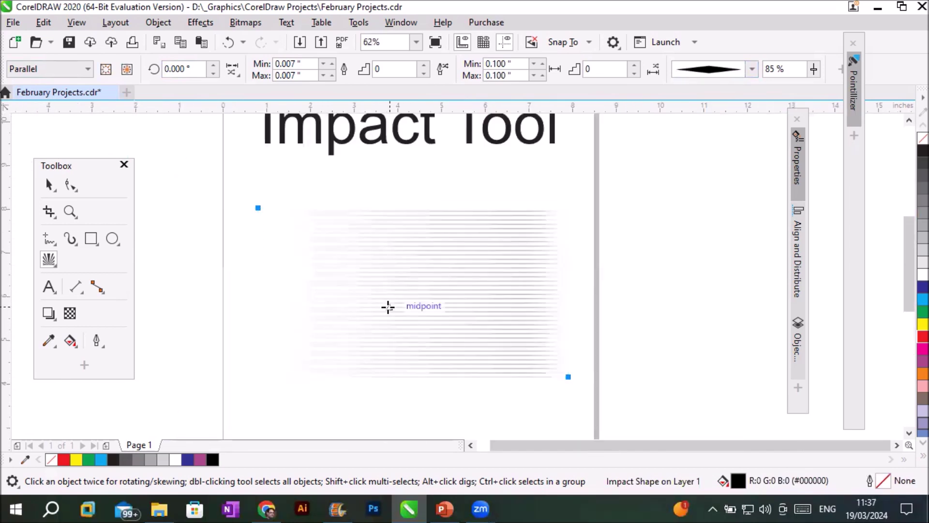
- Move the floating Toolbox away from the upper part of the impact lines
{"action": "left_click", "coordinate": [752, 70]}
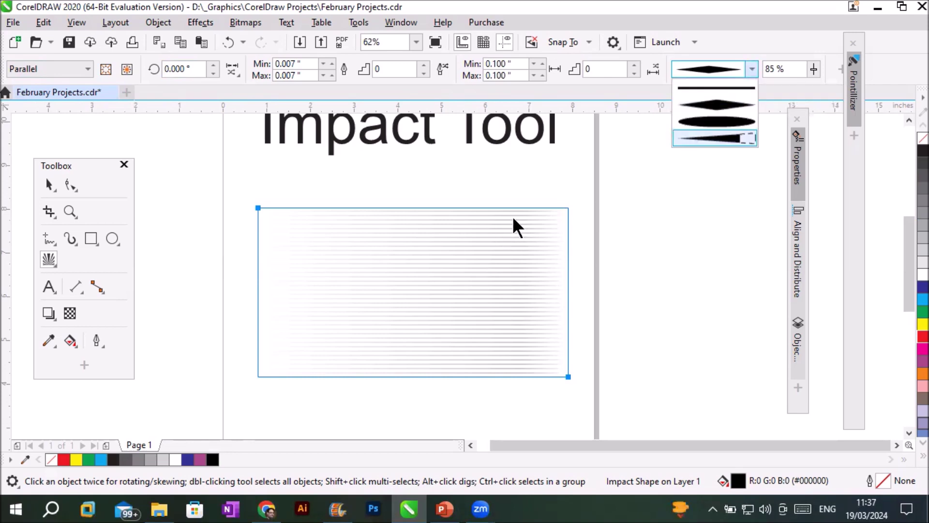
{"action": "left_click", "coordinate": [519, 187]}
{"action": "scroll", "coordinate": [510, 232], "scroll_direction": "up", "scroll_amount": 2}
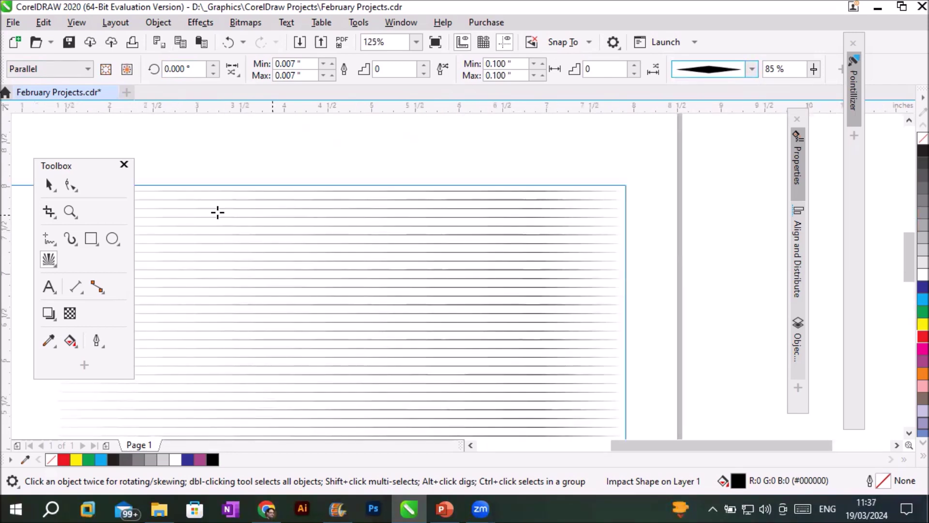
{"action": "left_click", "coordinate": [60, 164]}
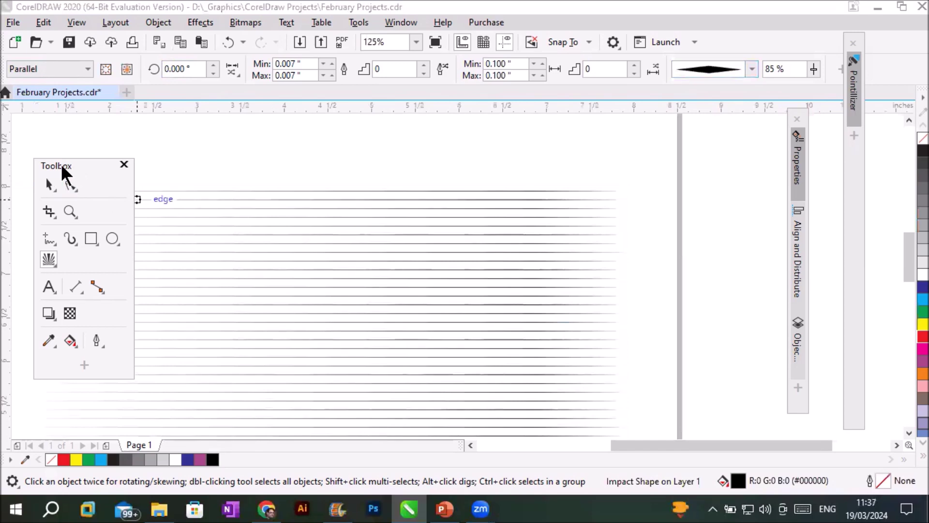
{"action": "left_click_drag", "start_coordinate": [61, 164], "coordinate": [16, 354]}
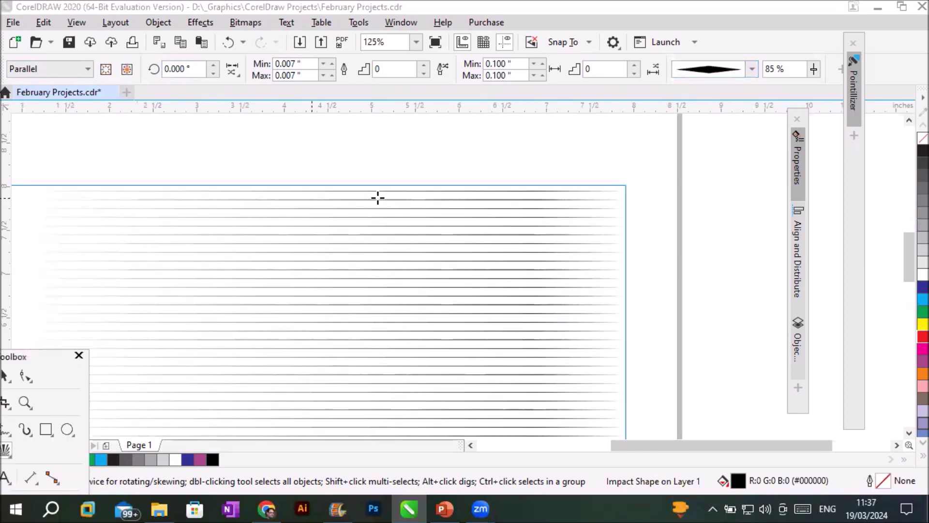
- Apply the uniform, elliptical and tapered-wedge line styles in turn to the impact lines
{"action": "left_click", "coordinate": [750, 69]}
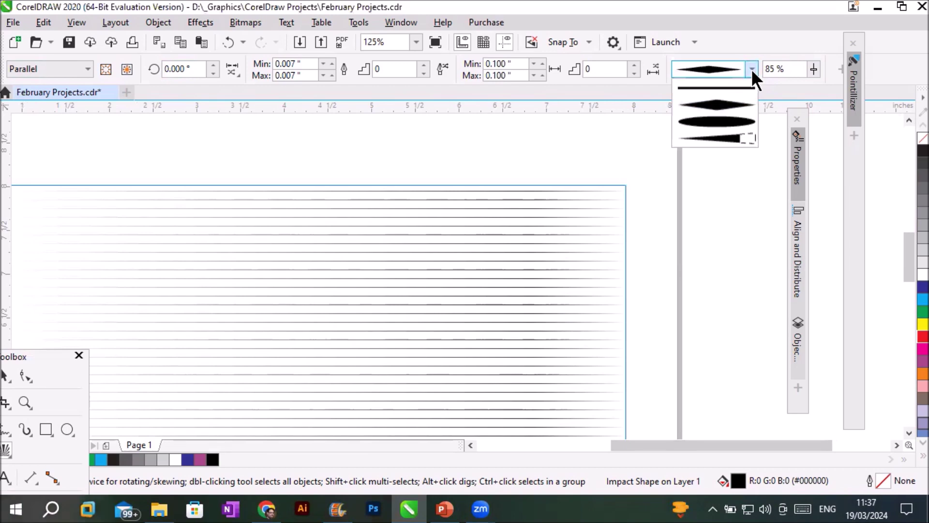
{"action": "left_click", "coordinate": [736, 88]}
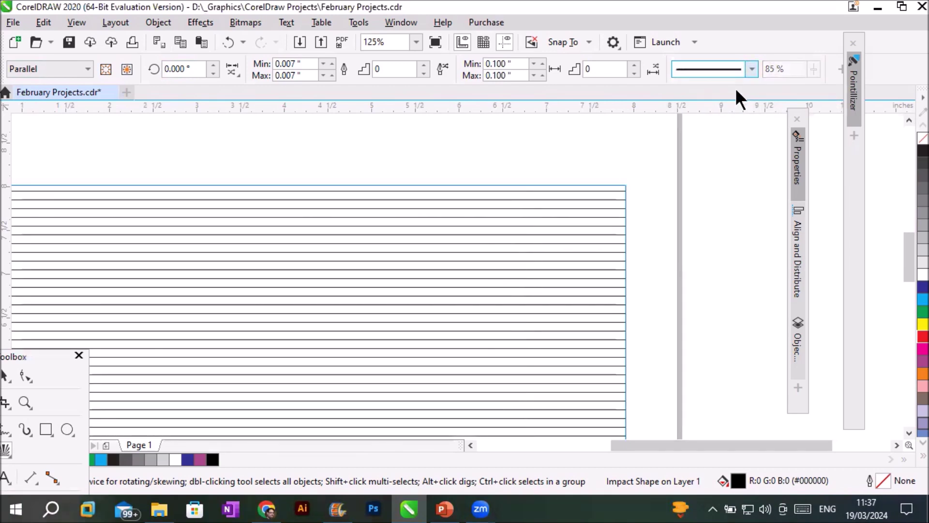
{"action": "left_click", "coordinate": [752, 68]}
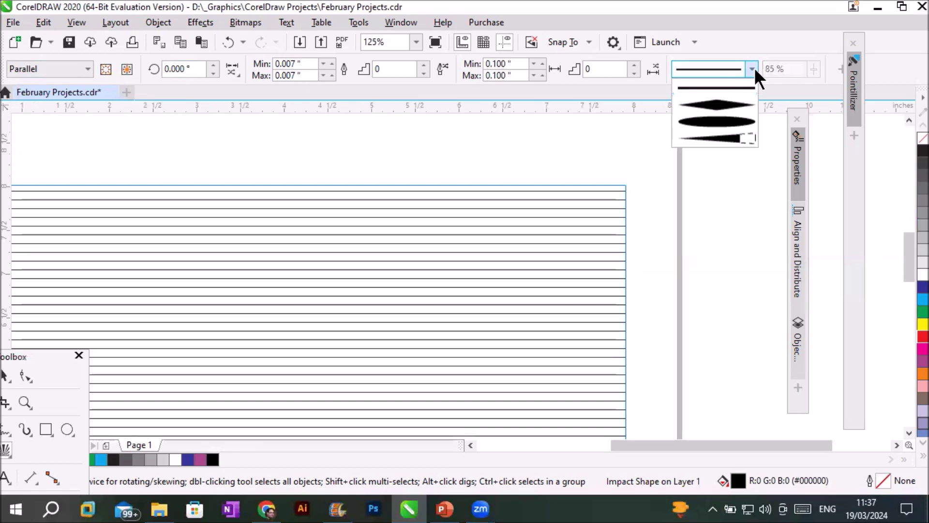
{"action": "left_click", "coordinate": [723, 122]}
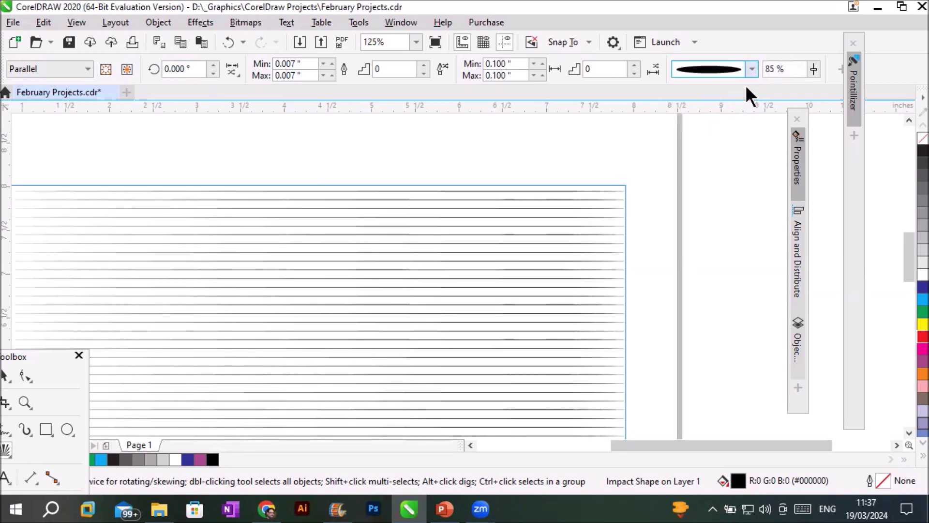
{"action": "left_click", "coordinate": [752, 69]}
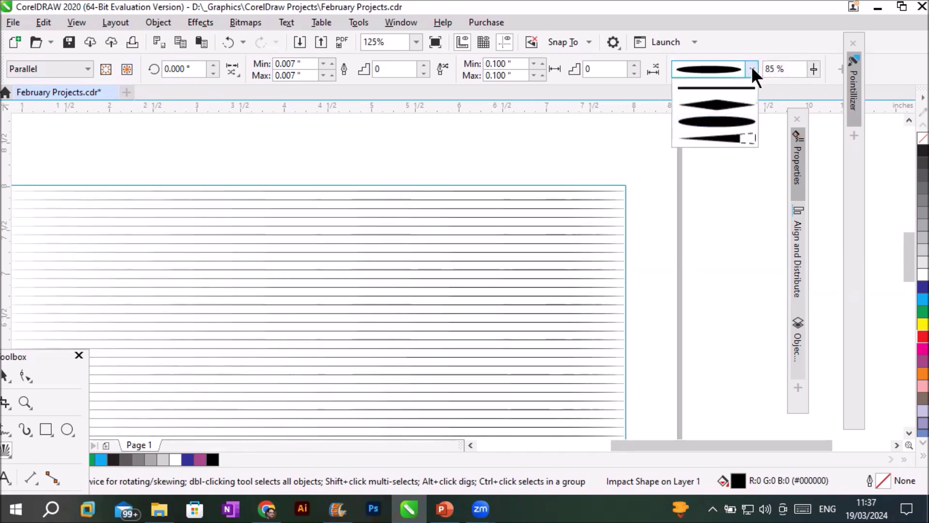
{"action": "left_click", "coordinate": [717, 140]}
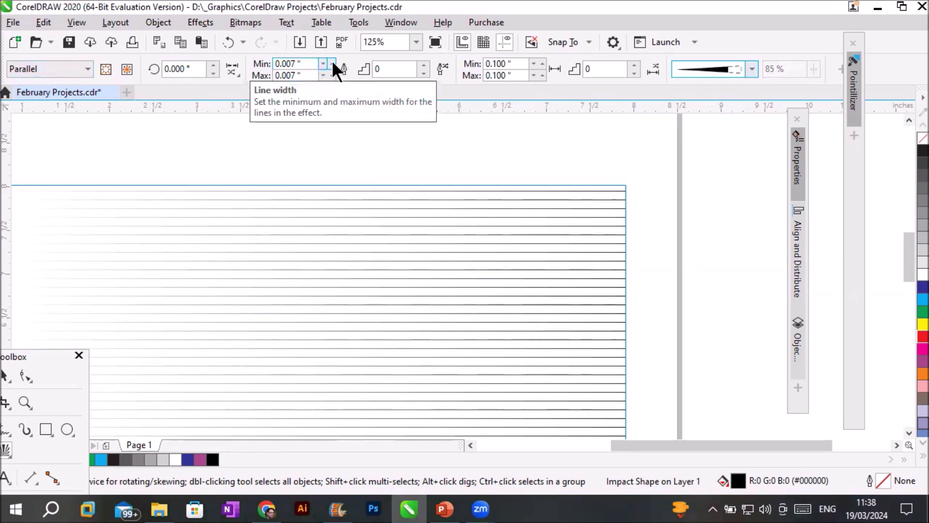
{"action": "double_click", "coordinate": [300, 68]}
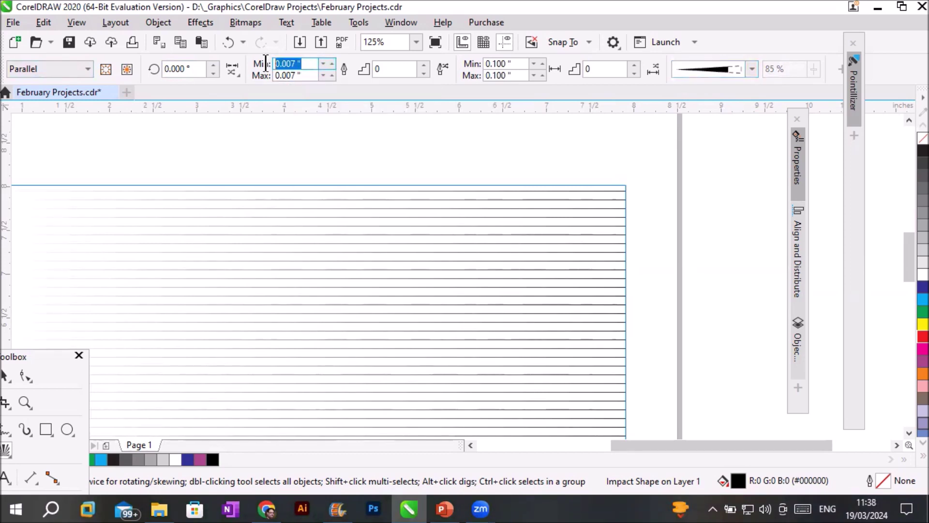
{"action": "key", "text": "Tab"}
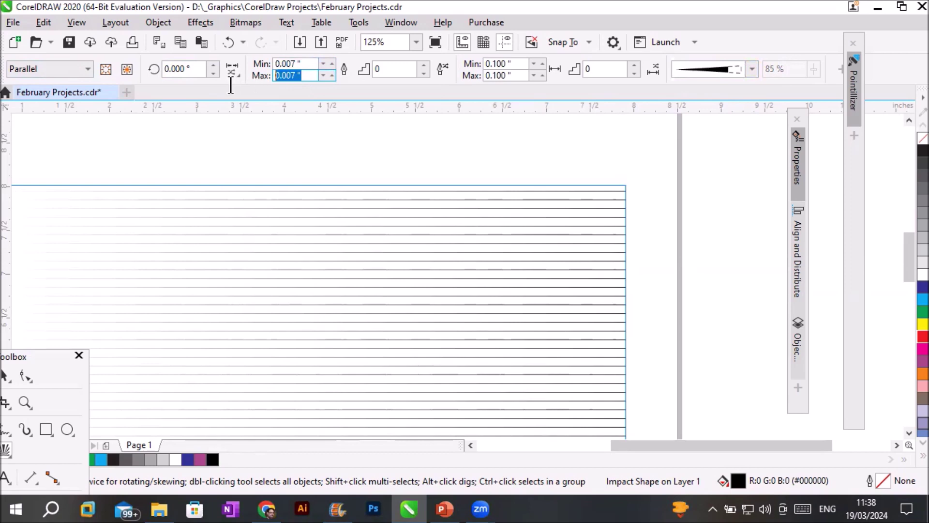
{"action": "double_click", "coordinate": [308, 63]}
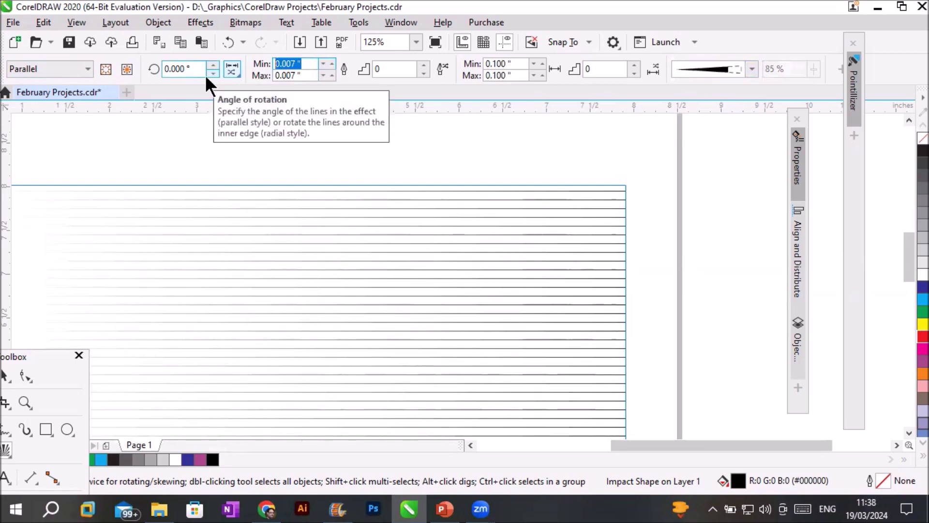
- Set the impact lines' rotation angle to 15 degrees
{"action": "double_click", "coordinate": [181, 68]}
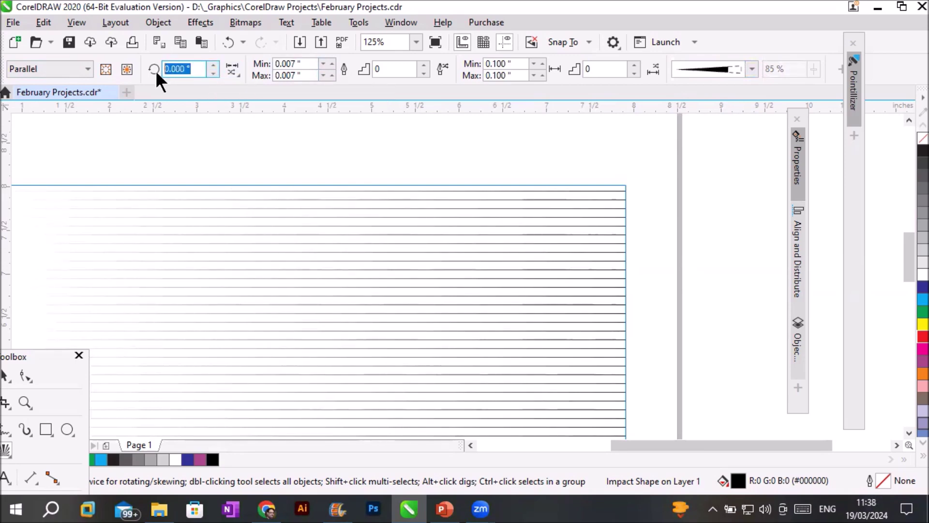
{"action": "type", "text": "15"}
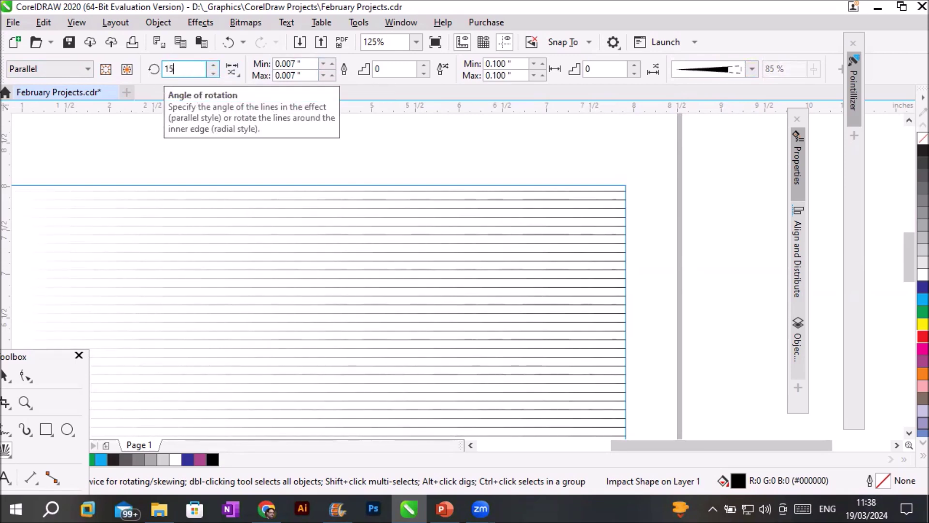
{"action": "key", "text": "Return"}
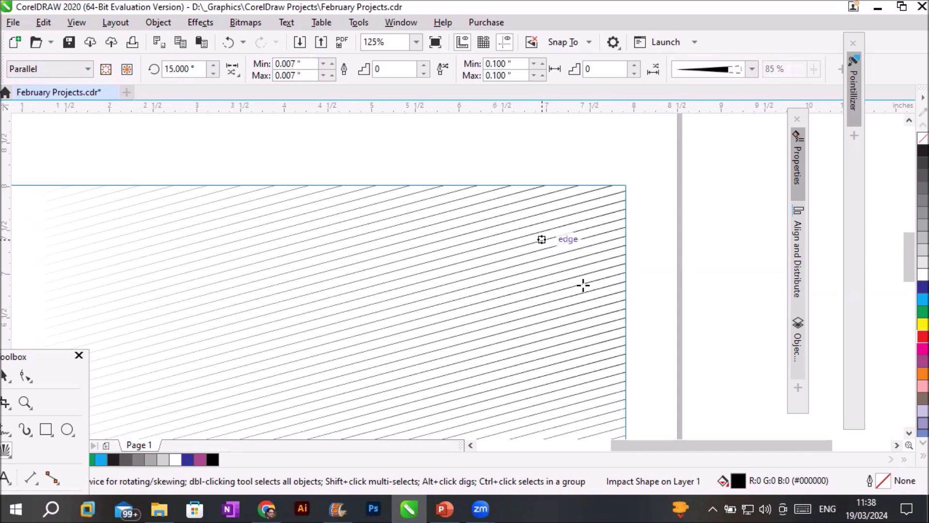
{"action": "left_click", "coordinate": [909, 434]}
{"action": "left_click", "coordinate": [909, 434]}
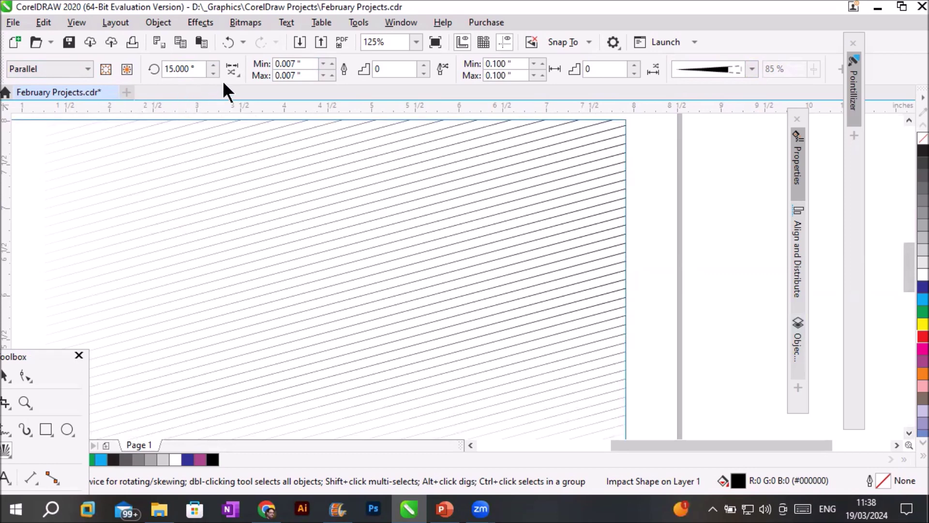
- Set the impact lines' rotation angle to 30 degrees
{"action": "left_click", "coordinate": [196, 68]}
{"action": "type", "text": "3"}
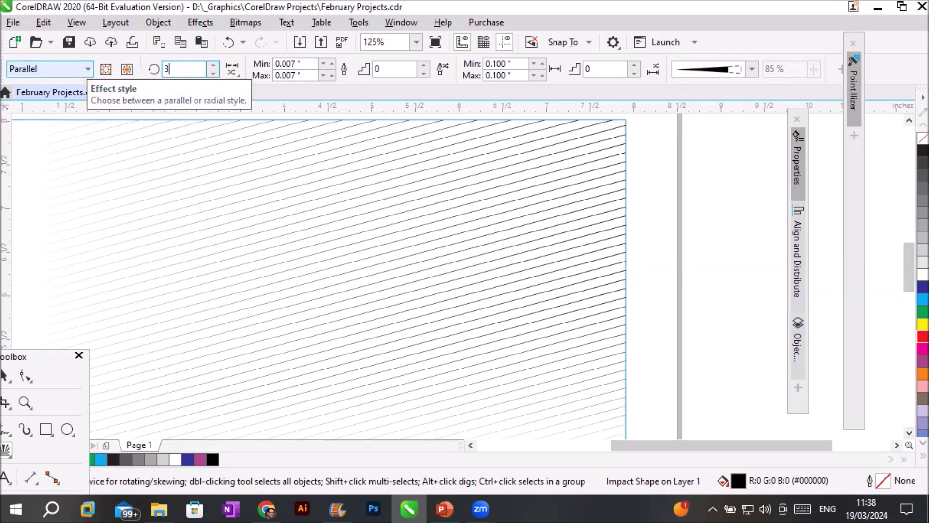
{"action": "type", "text": "0"}
{"action": "key", "text": "Return"}
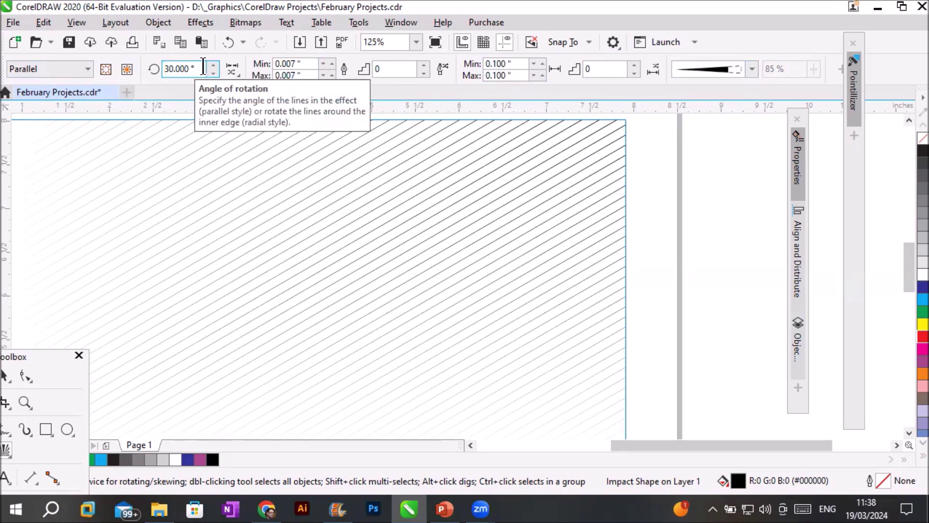
- Reset the impact lines' rotation angle to 0 degrees
{"action": "left_click_drag", "start_coordinate": [203, 67], "coordinate": [104, 66]}
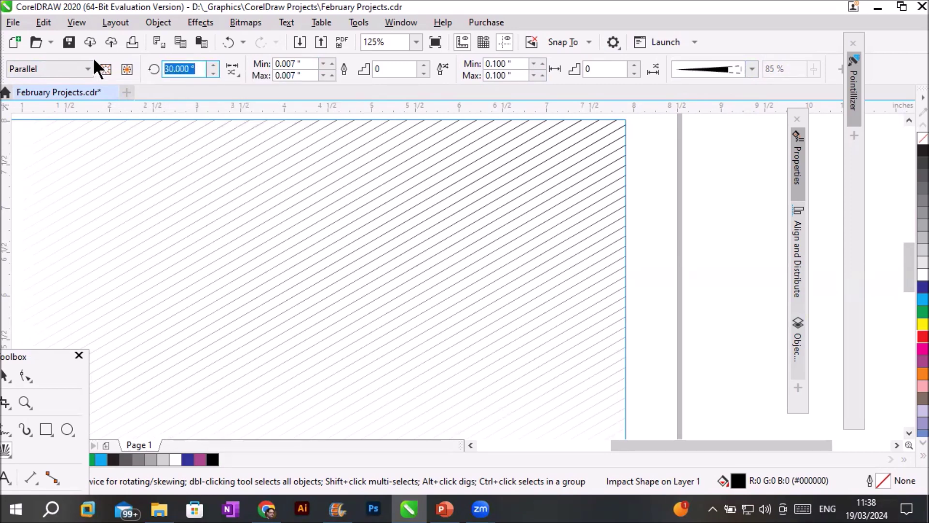
{"action": "type", "text": "0"}
{"action": "key", "text": "Return"}
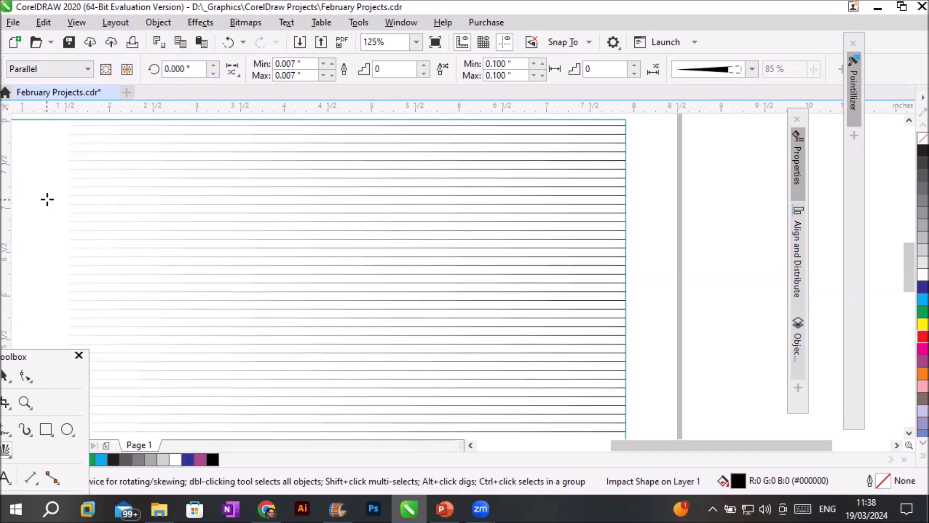
- Apply the uniform line style to the horizontal impact lines
{"action": "left_click_drag", "start_coordinate": [193, 68], "coordinate": [63, 78]}
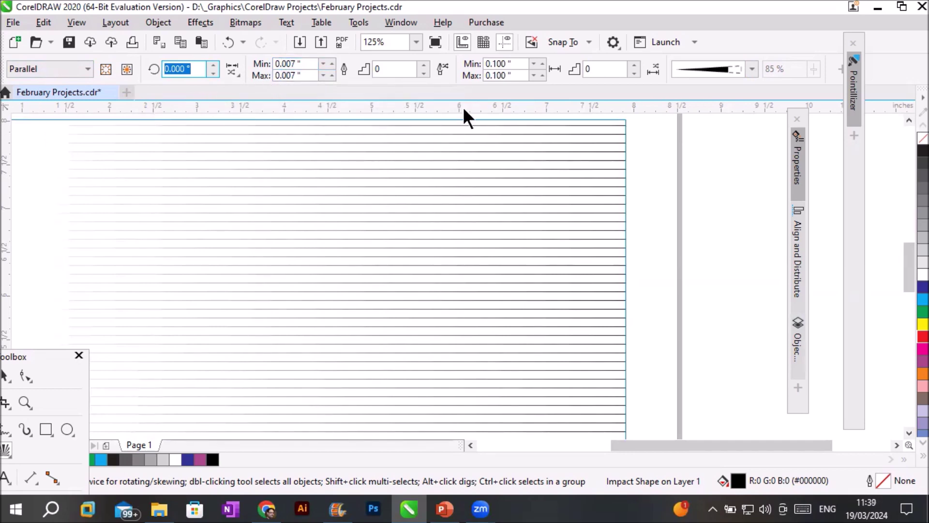
{"action": "left_click", "coordinate": [752, 69]}
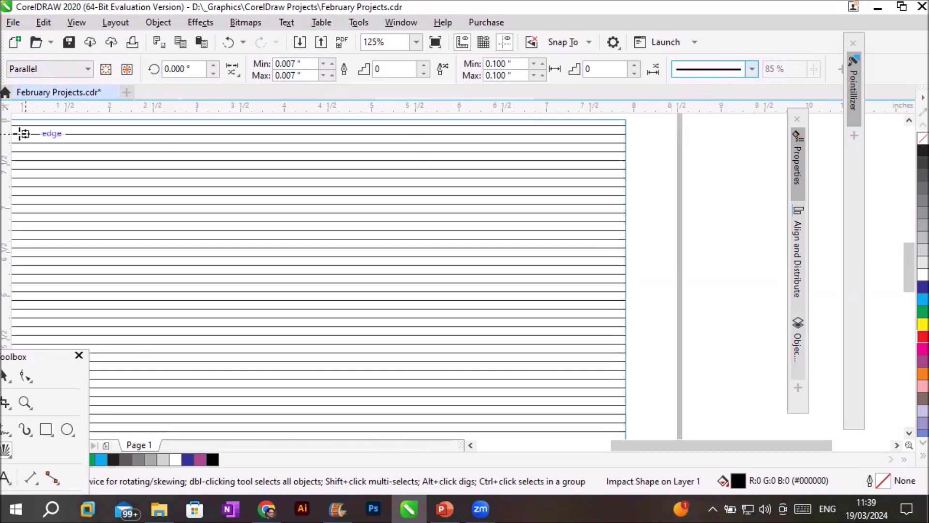
{"action": "left_click", "coordinate": [469, 444]}
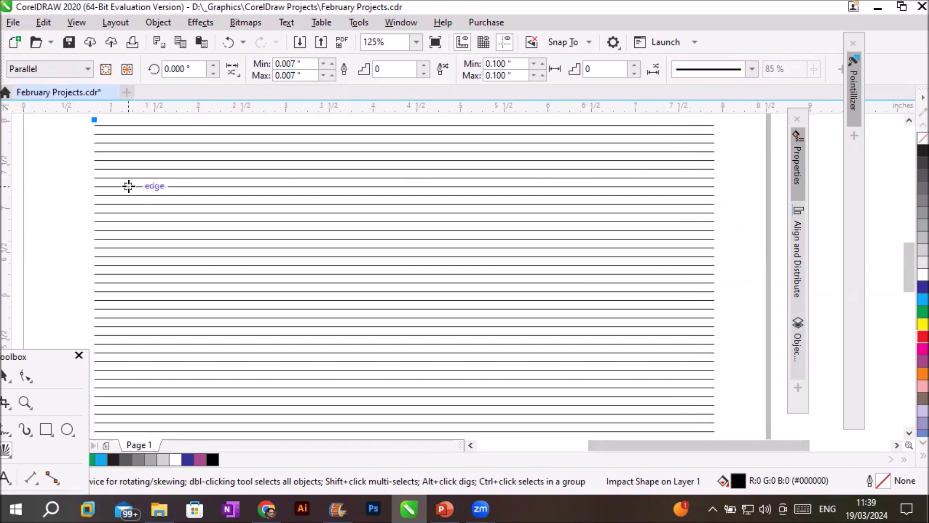
- Try random start points and random end points on the impact lines, switching each option off again
{"action": "left_click", "coordinate": [236, 72]}
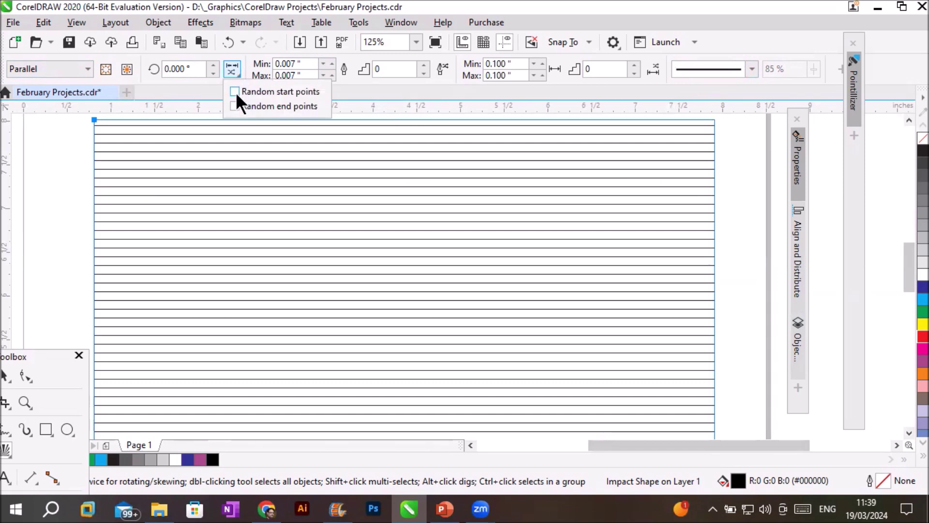
{"action": "left_click", "coordinate": [236, 92]}
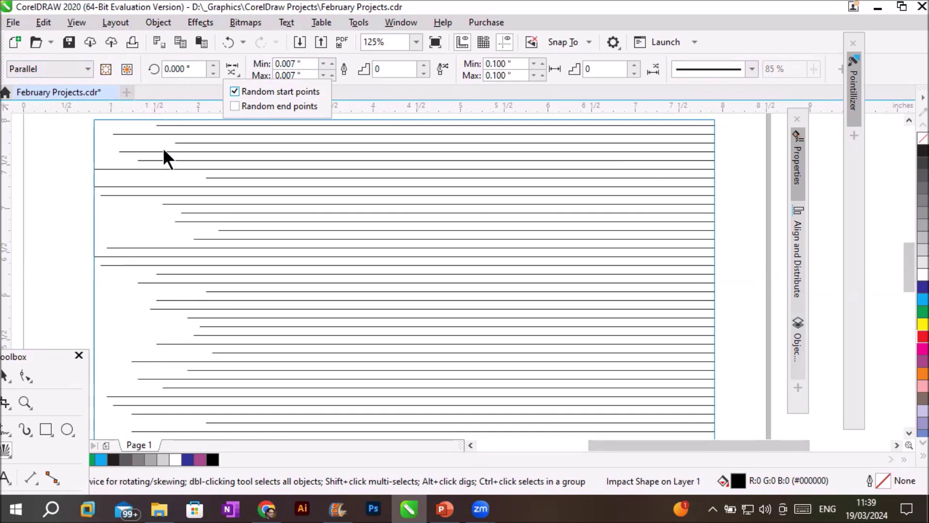
{"action": "left_click", "coordinate": [235, 92]}
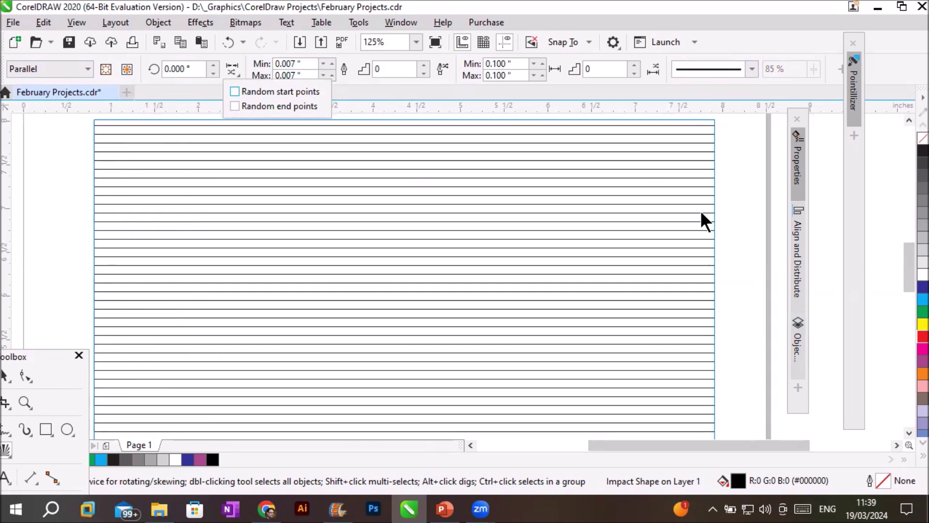
{"action": "left_click", "coordinate": [235, 106]}
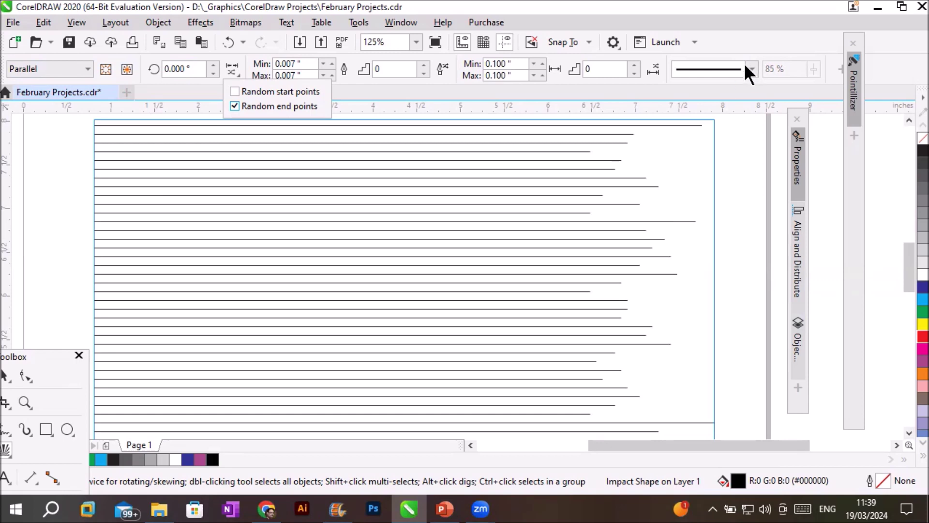
{"action": "left_click", "coordinate": [234, 105]}
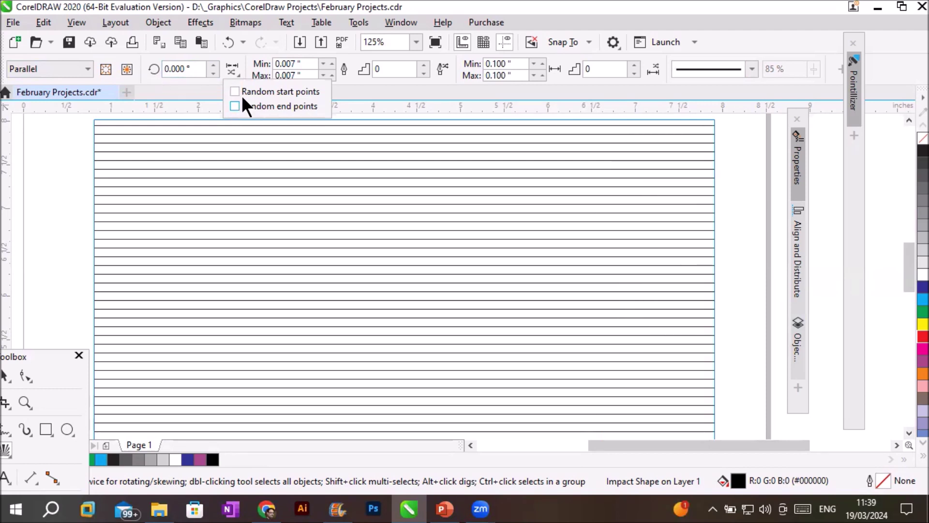
- Set the maximum line width of the impact lines to 0.05 inches
{"action": "left_click_drag", "start_coordinate": [313, 63], "coordinate": [286, 64]}
{"action": "key", "text": "Tab"}
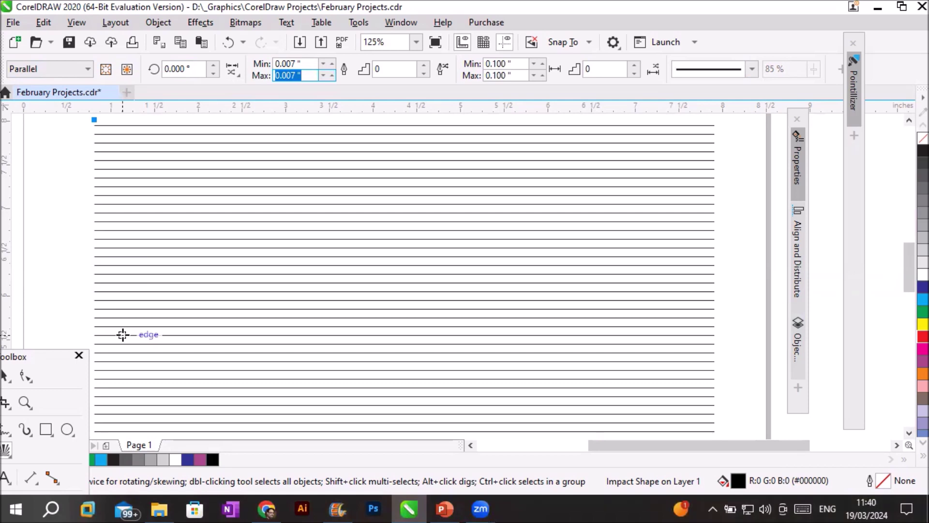
{"action": "left_click", "coordinate": [124, 324]}
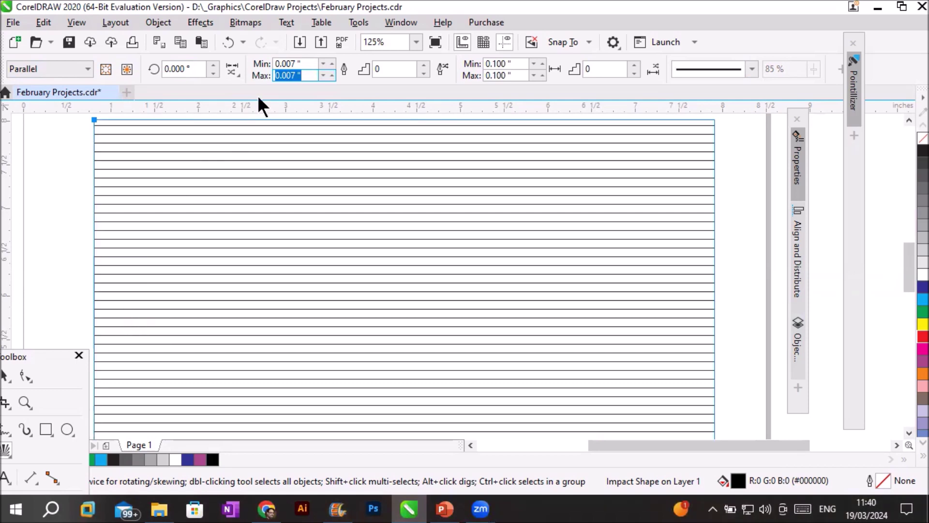
{"action": "left_click_drag", "start_coordinate": [309, 64], "coordinate": [259, 74]}
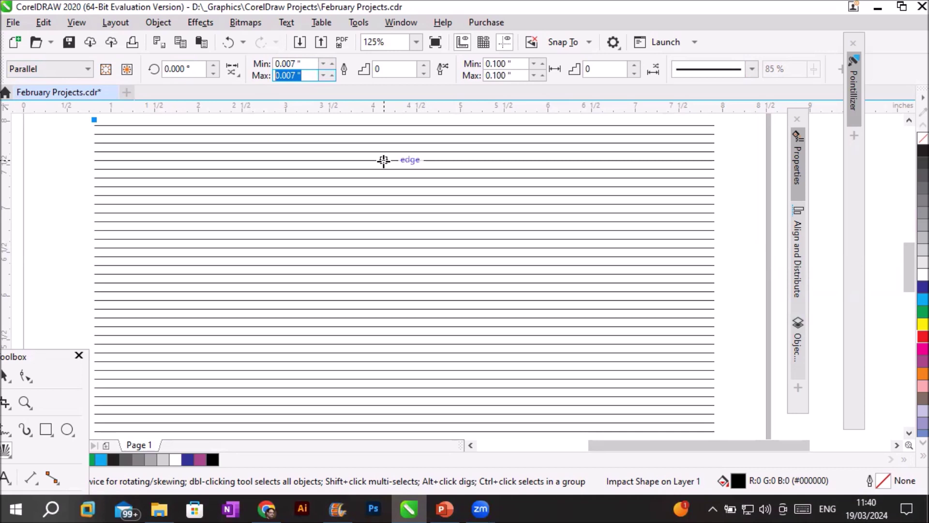
{"action": "type", "text": ".05"}
{"action": "key", "text": "Return"}
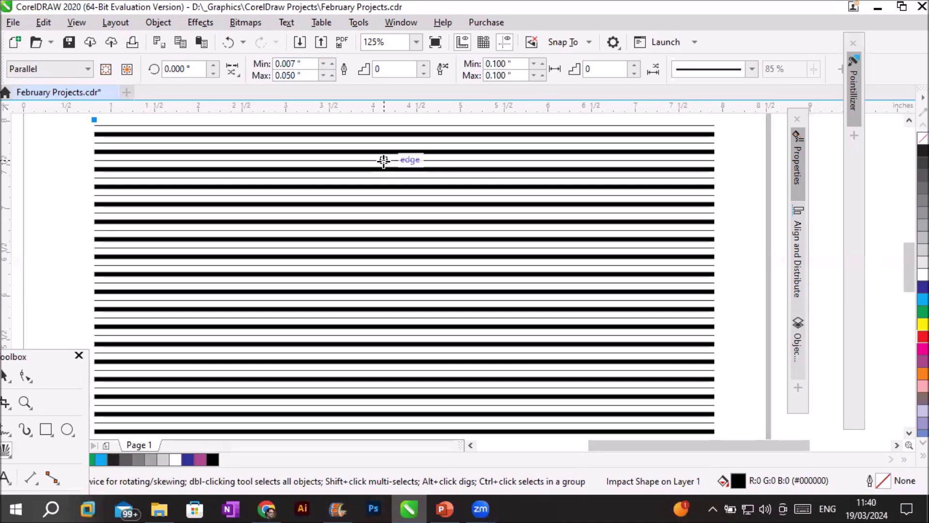
{"action": "left_click", "coordinate": [269, 183]}
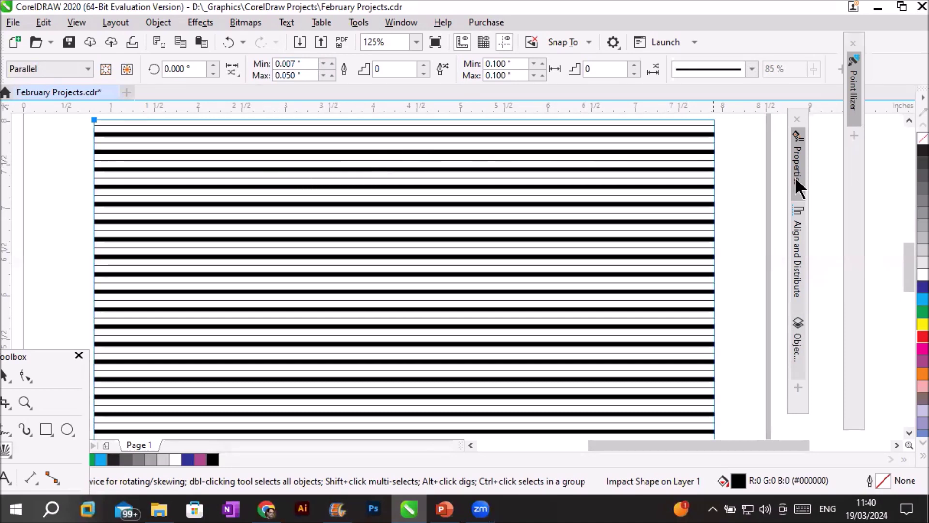
- Raise the number of width steps between the minimum and maximum line width to 5, one step at a time
{"action": "left_click", "coordinate": [909, 120]}
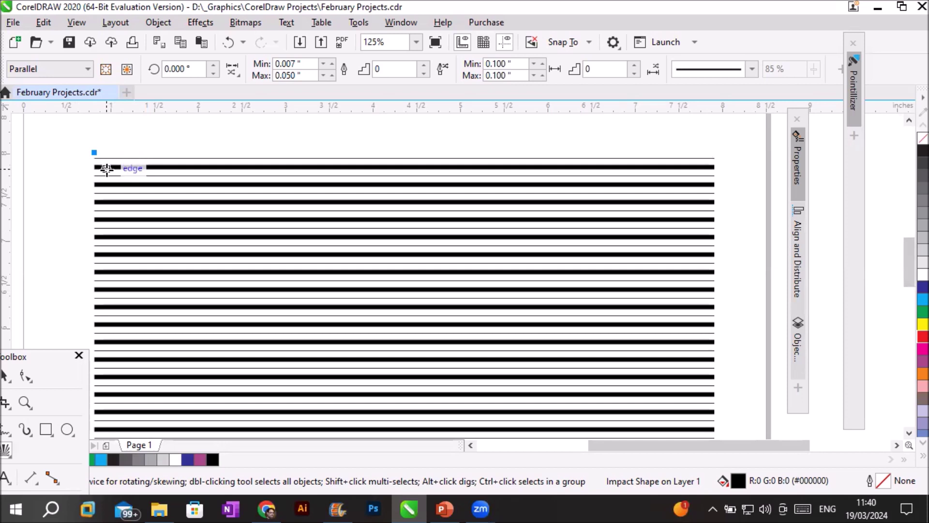
{"action": "double_click", "coordinate": [274, 63]}
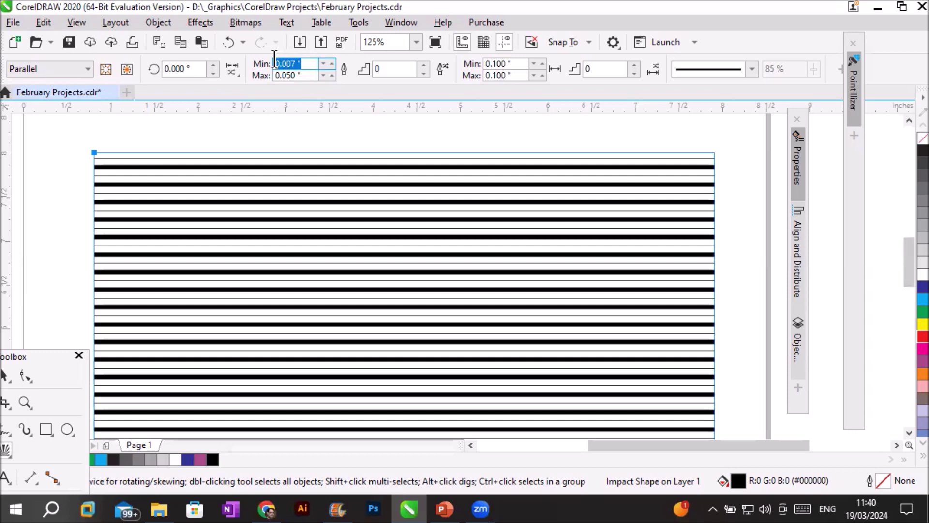
{"action": "double_click", "coordinate": [274, 75]}
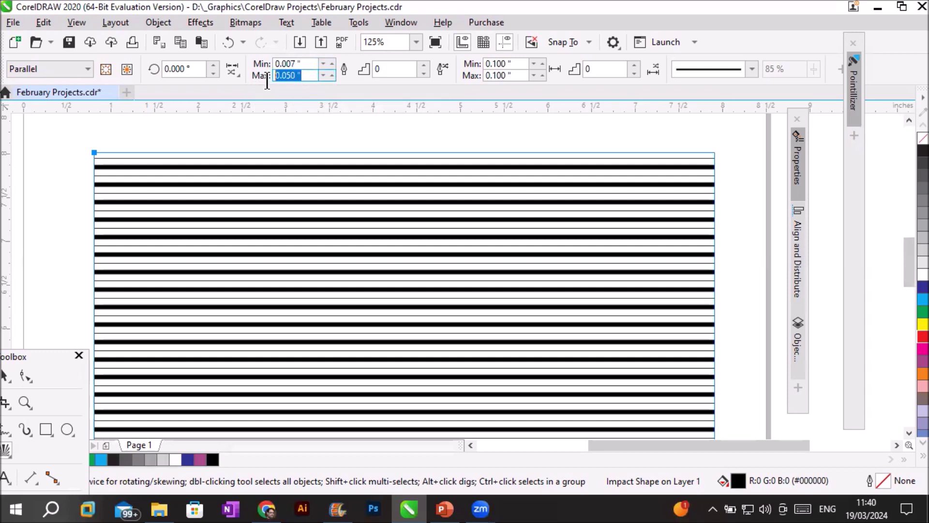
{"action": "left_click", "coordinate": [423, 64]}
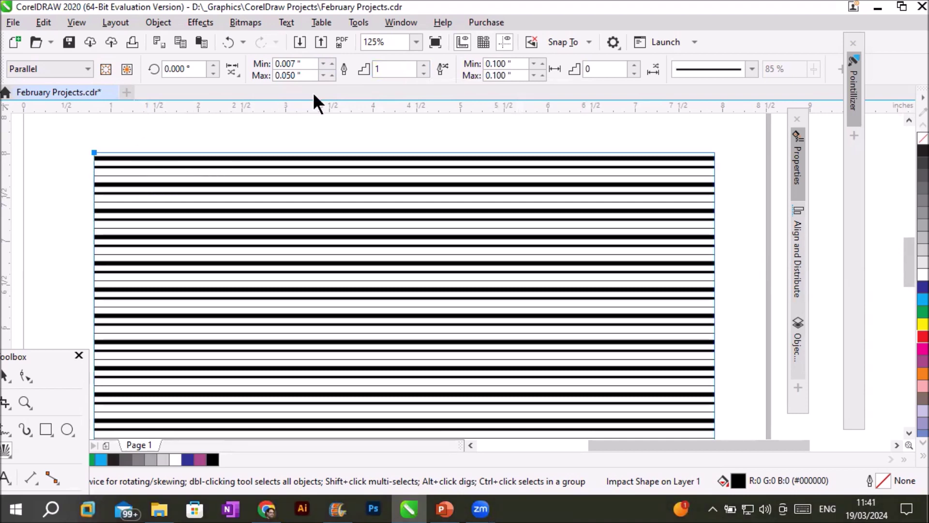
{"action": "left_click", "coordinate": [423, 66]}
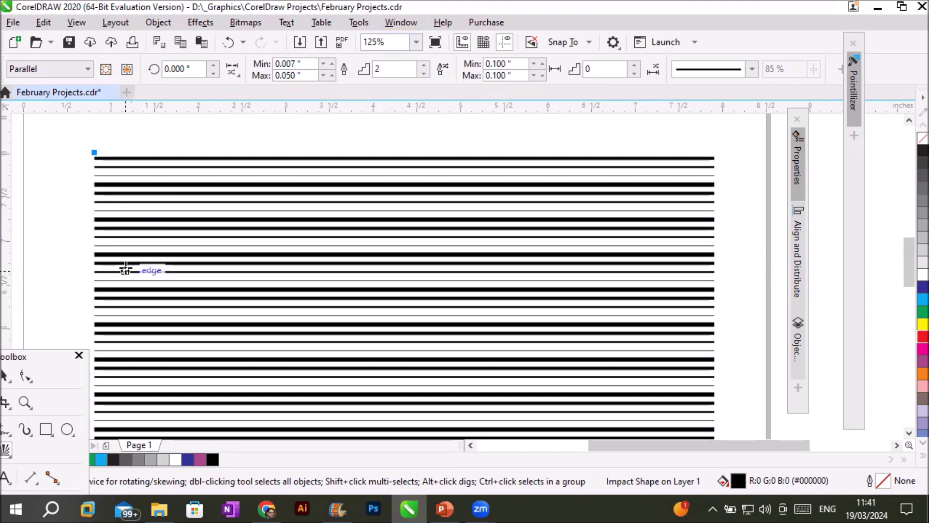
{"action": "left_click", "coordinate": [423, 65]}
{"action": "left_click", "coordinate": [424, 65]}
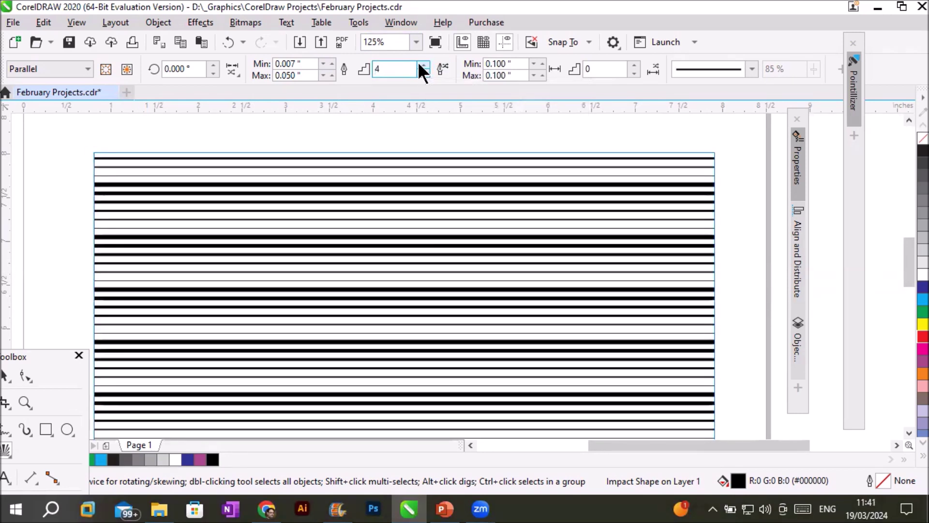
{"action": "left_click", "coordinate": [423, 65]}
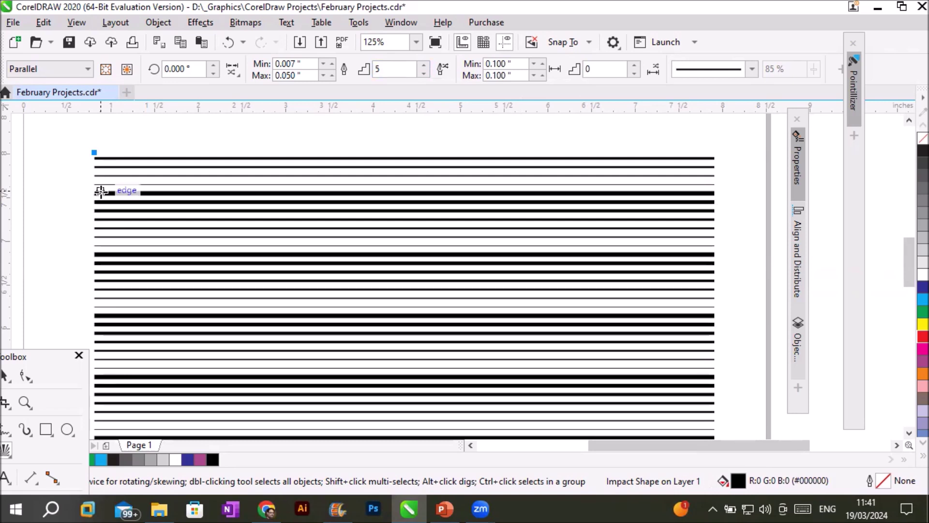
{"action": "left_click", "coordinate": [177, 68]}
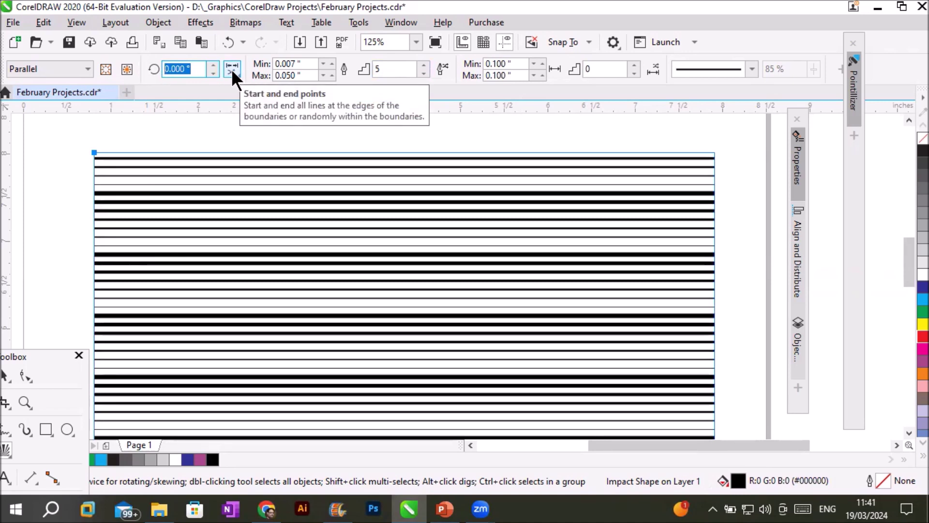
{"action": "left_click", "coordinate": [288, 63]}
{"action": "left_click", "coordinate": [276, 76]}
{"action": "key", "text": "Tab"}
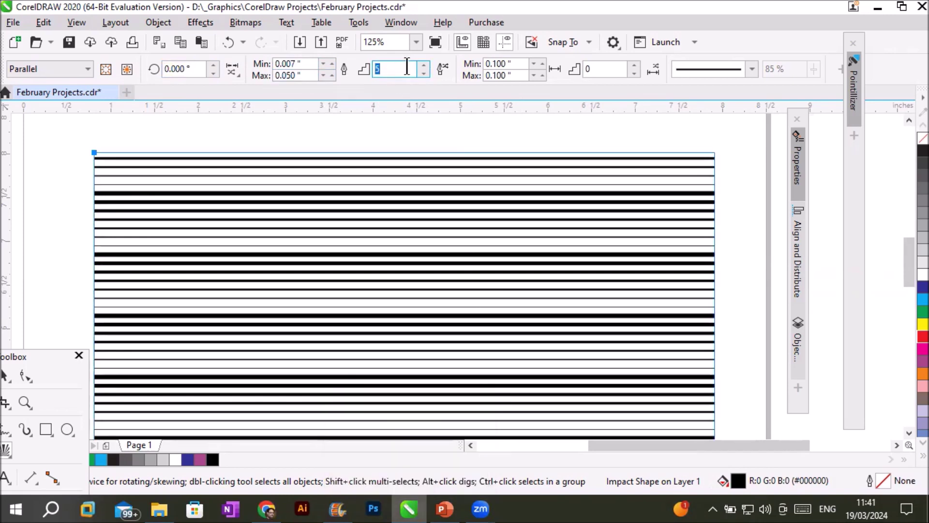
- Try randomizing the width order of the impact lines twice, restoring the regular order each time
{"action": "left_click", "coordinate": [440, 69]}
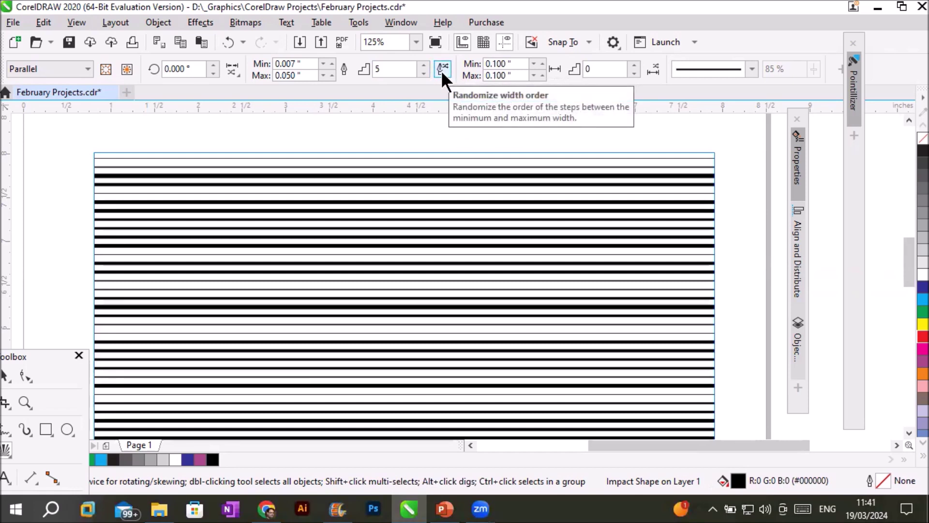
{"action": "left_click", "coordinate": [442, 71]}
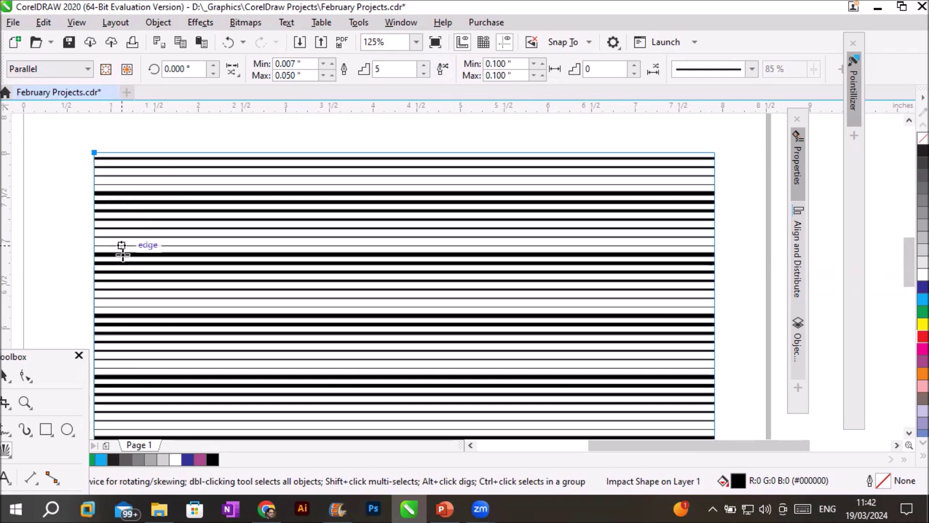
{"action": "left_click", "coordinate": [145, 263]}
{"action": "left_click", "coordinate": [442, 69]}
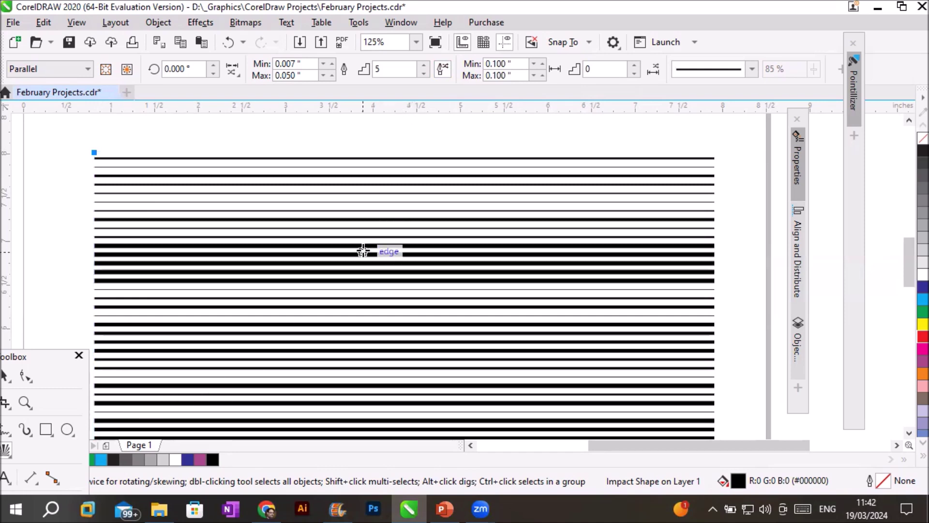
{"action": "left_click", "coordinate": [442, 66]}
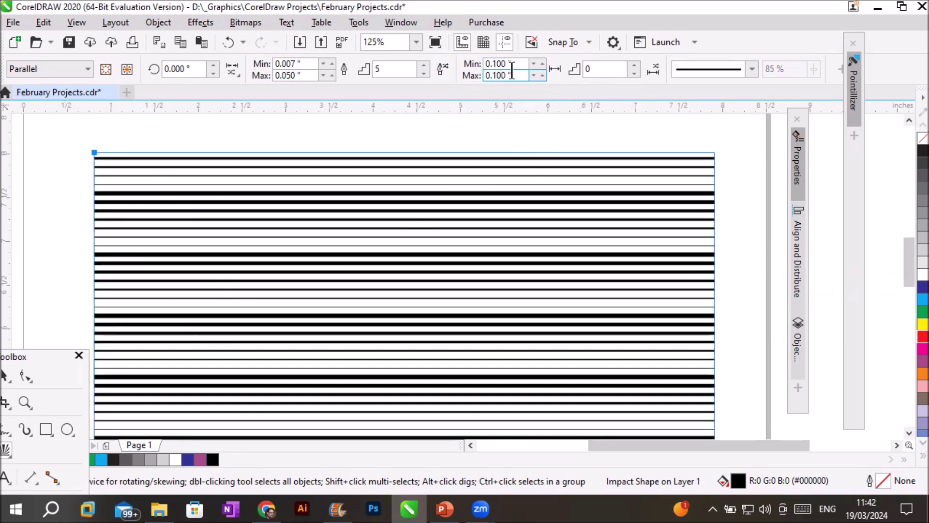
- Set the maximum line spacing of the impact lines to 0.3 inches
{"action": "left_click_drag", "start_coordinate": [516, 60], "coordinate": [456, 62]}
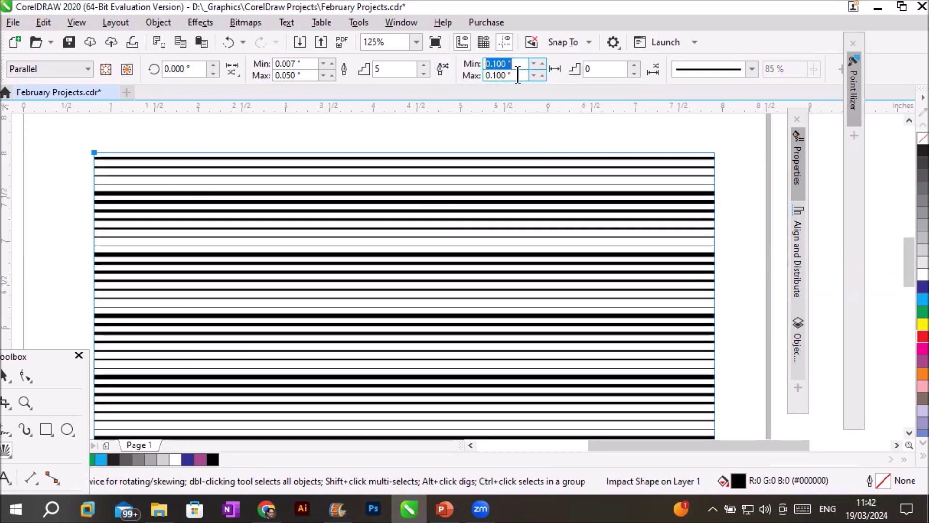
{"action": "left_click_drag", "start_coordinate": [519, 75], "coordinate": [476, 77]}
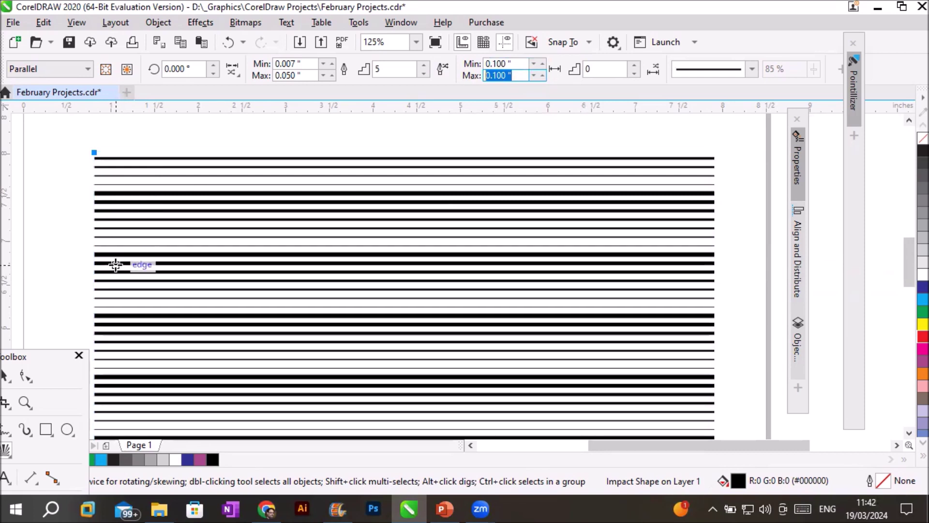
{"action": "mouse_move", "coordinate": [485, 76]}
{"action": "left_mouse_down"}
{"action": "mouse_move", "coordinate": [507, 76]}
{"action": "mouse_move", "coordinate": [511, 63]}
{"action": "mouse_move", "coordinate": [482, 64]}
{"action": "mouse_move", "coordinate": [509, 76]}
{"action": "mouse_move", "coordinate": [490, 78]}
{"action": "left_mouse_up"}
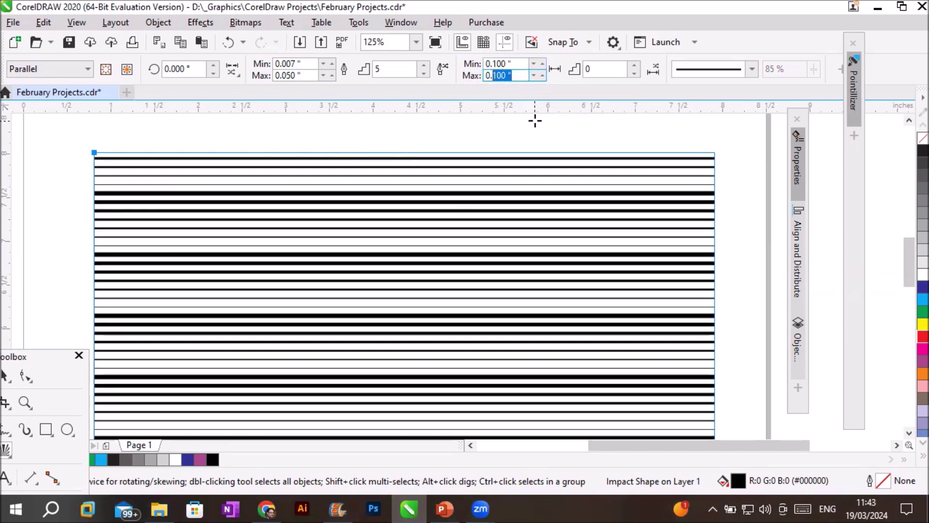
{"action": "type", "text": ".3"}
{"action": "key", "text": "Return"}
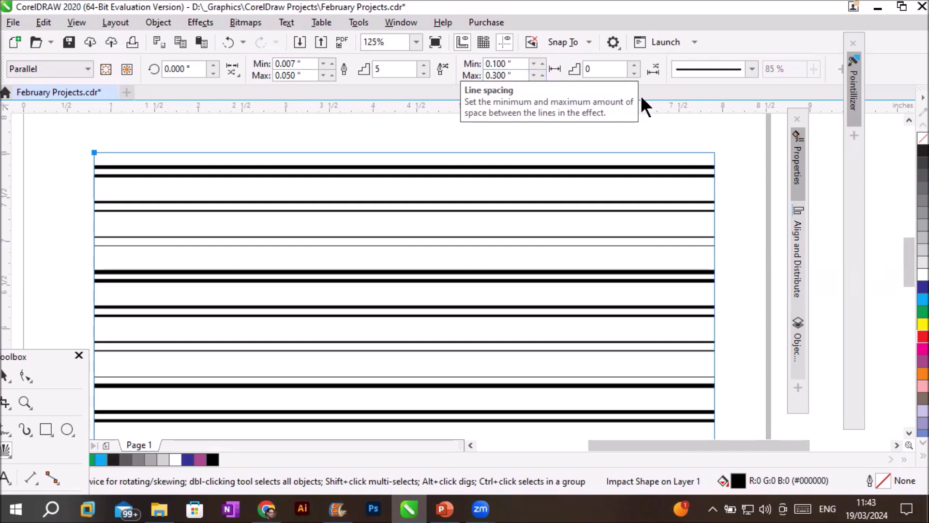
- Raise the number of spacing steps between the minimum and maximum line spacing to 4, one step at a time
{"action": "left_click", "coordinate": [634, 65]}
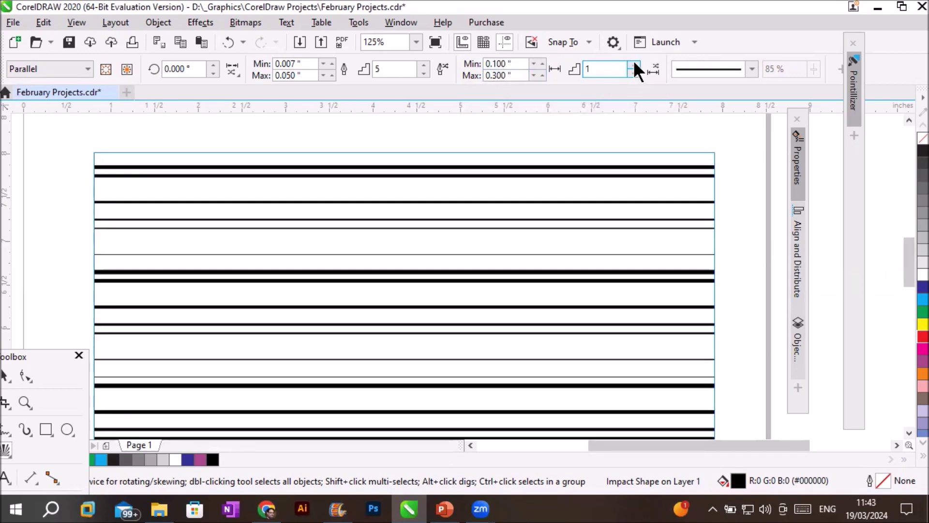
{"action": "left_click", "coordinate": [634, 65]}
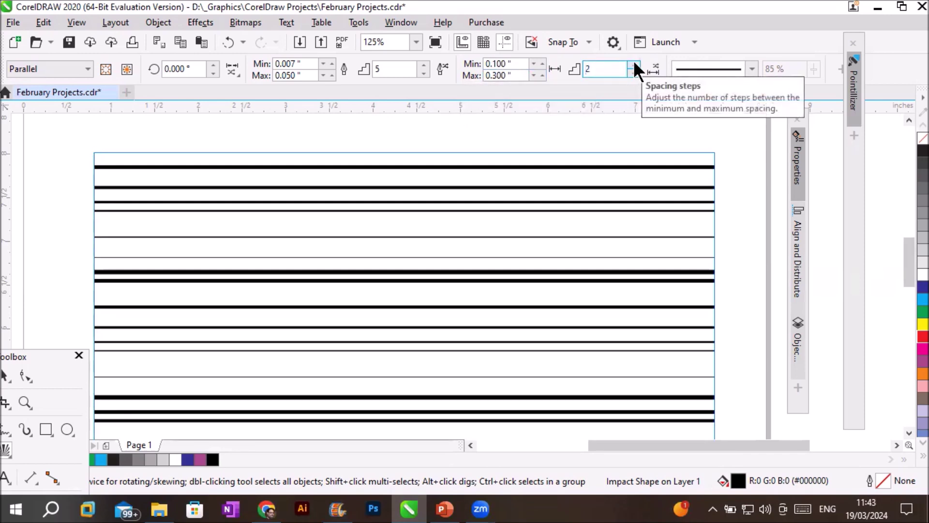
{"action": "left_click", "coordinate": [633, 65]}
{"action": "left_click", "coordinate": [634, 65]}
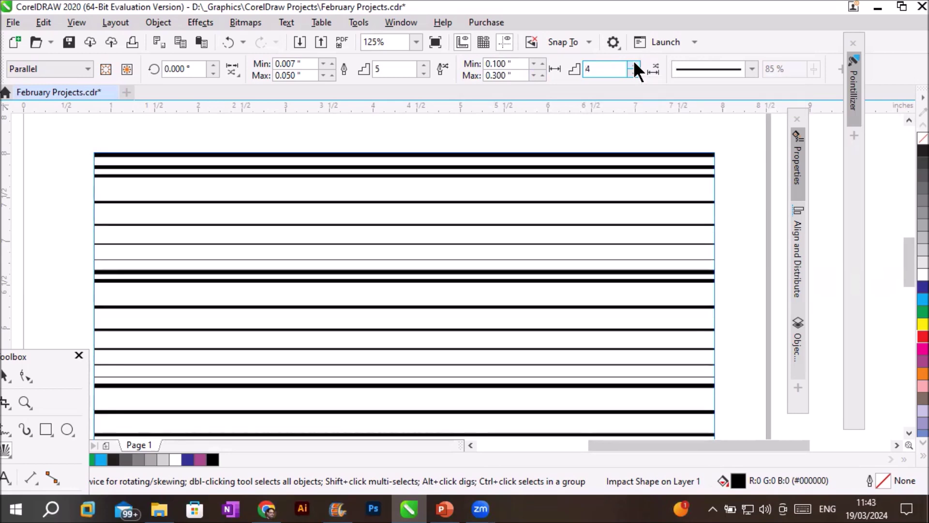
- Raise the number of spacing steps between the minimum and maximum line spacing to 5
{"action": "left_click", "coordinate": [634, 65]}
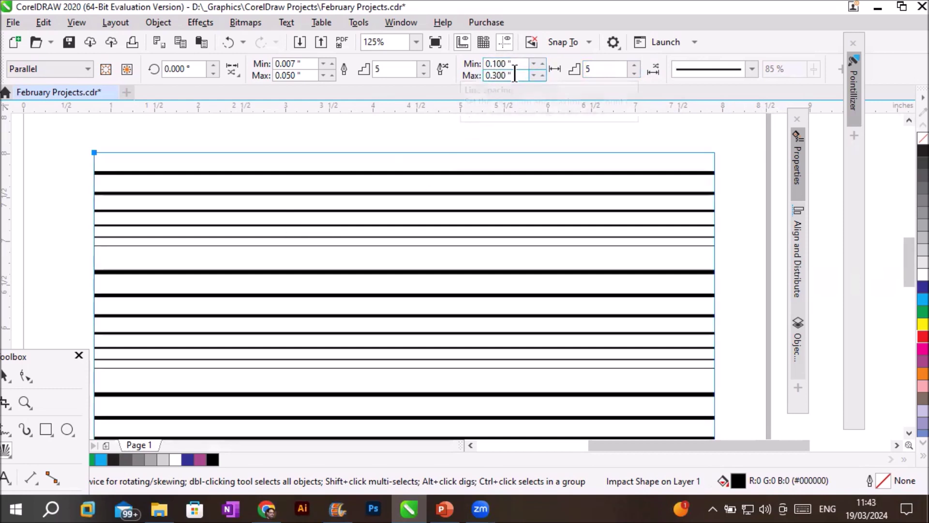
{"action": "left_click", "coordinate": [542, 76]}
{"action": "left_click", "coordinate": [541, 76]}
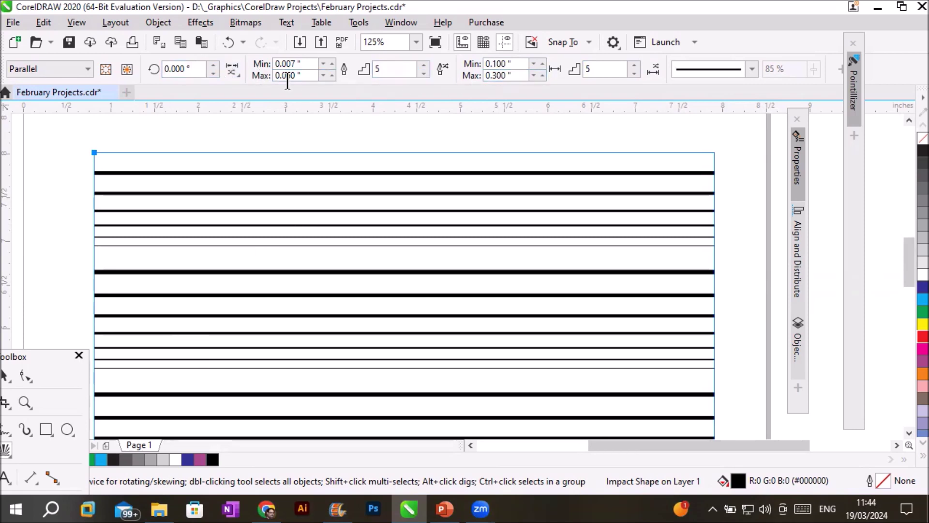
- Try a maximum line spacing of 0.1 inches on the impact lines and return it to 0.3 inches
{"action": "left_click_drag", "start_coordinate": [515, 76], "coordinate": [492, 80]}
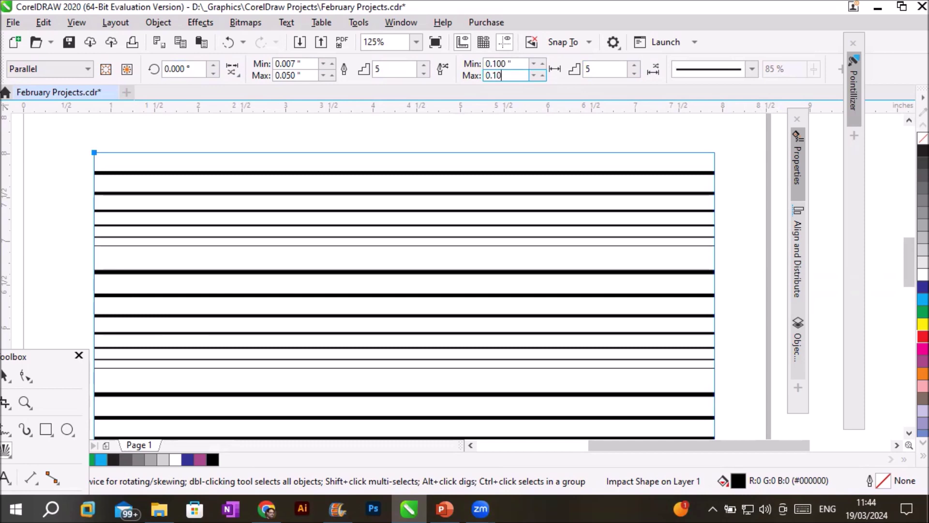
{"action": "type", "text": "100"}
{"action": "key", "text": "Return"}
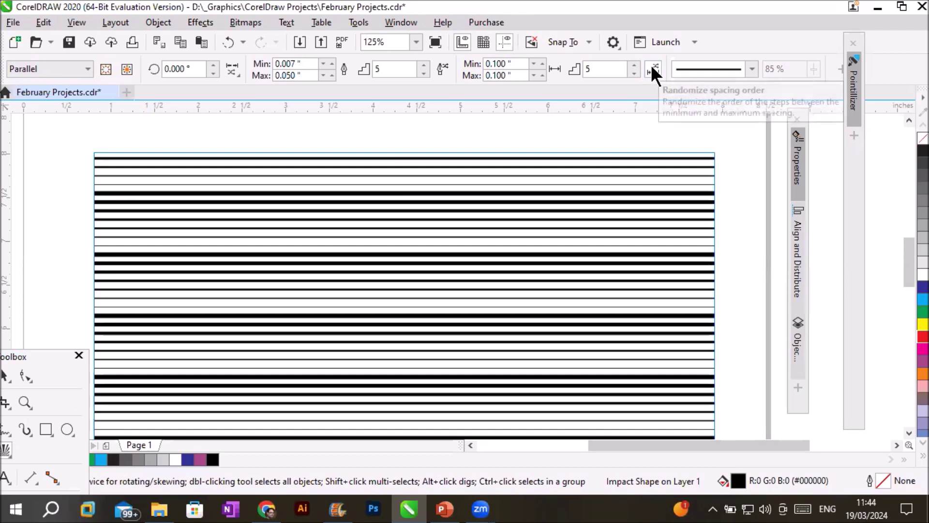
{"action": "left_click_drag", "start_coordinate": [492, 76], "coordinate": [532, 73]}
{"action": "type", "text": "3"}
{"action": "key", "text": "Return"}
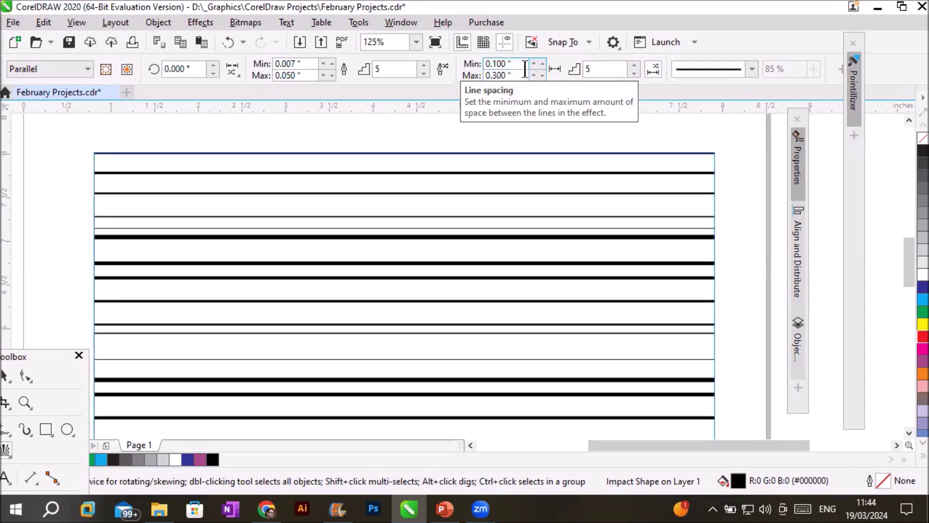
- Toggle the random spacing order of the impact lines on and off repeatedly, ending with the regular order
{"action": "left_click", "coordinate": [655, 67]}
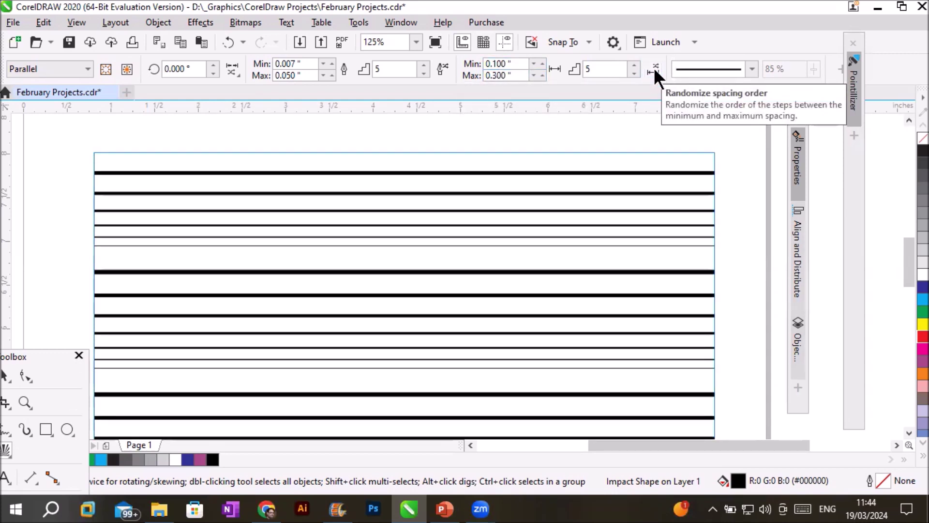
{"action": "left_click", "coordinate": [653, 68]}
{"action": "left_click", "coordinate": [652, 68]}
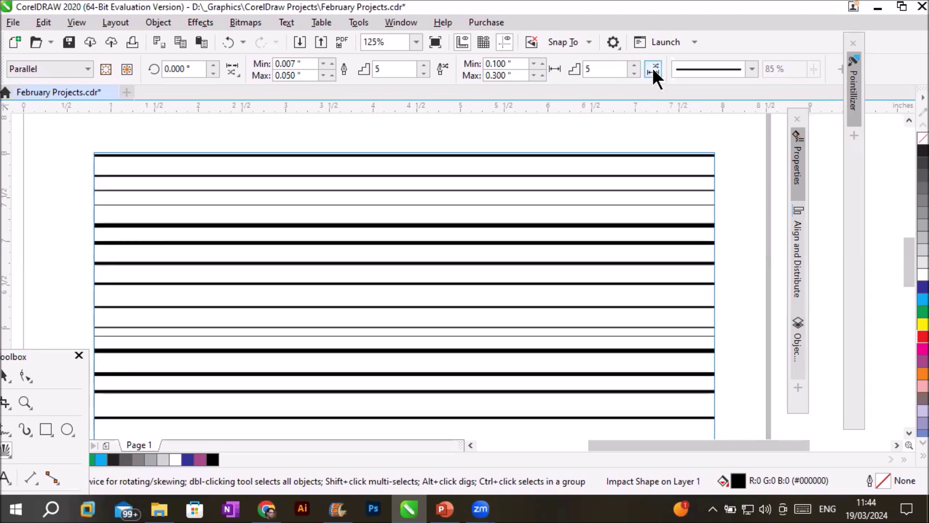
{"action": "left_click", "coordinate": [652, 68]}
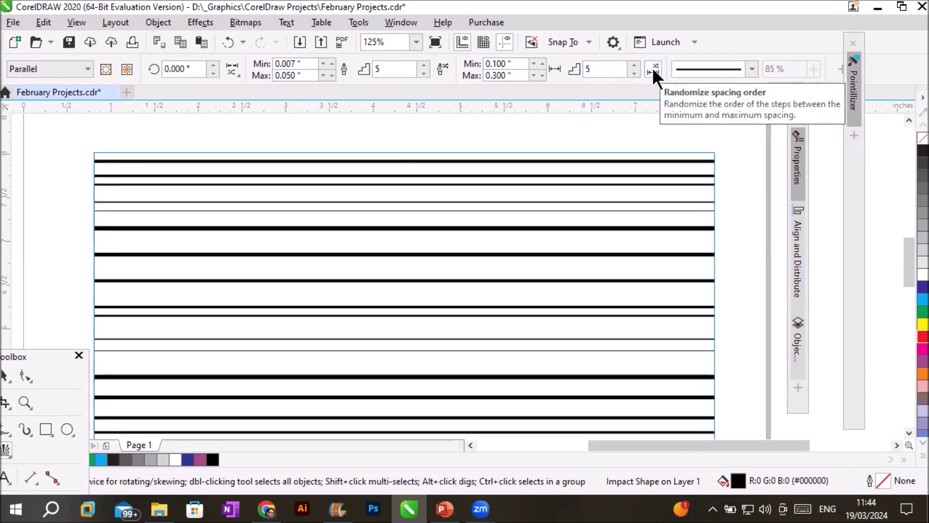
{"action": "left_click", "coordinate": [652, 68]}
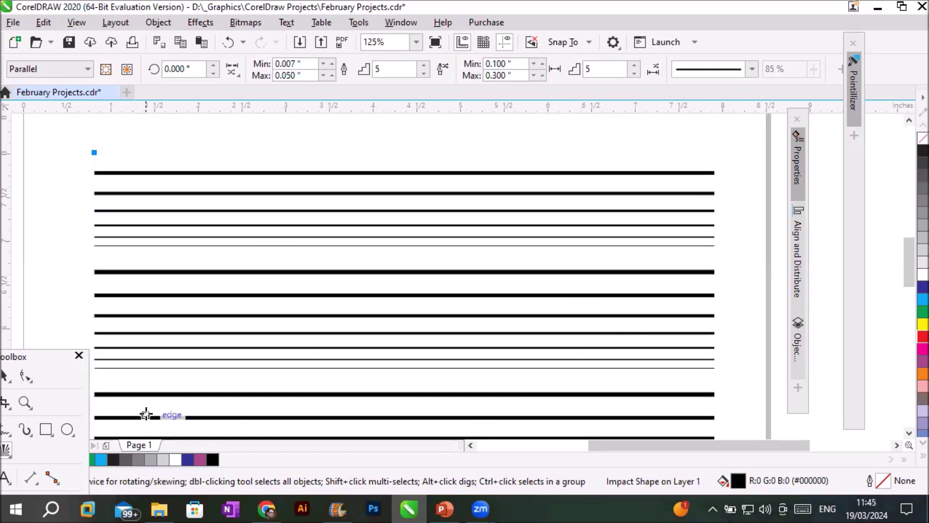
{"action": "left_click", "coordinate": [652, 65]}
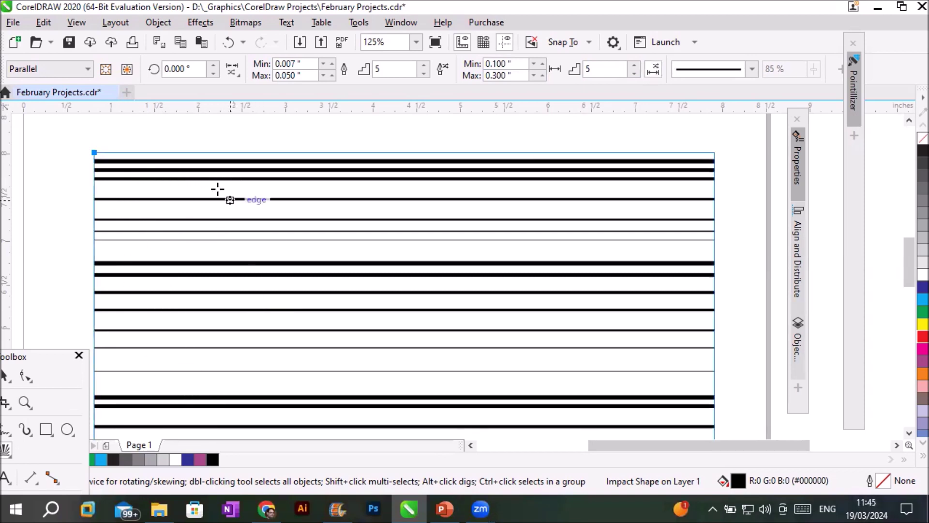
{"action": "left_click", "coordinate": [653, 69]}
- Try the diamond and elliptical line styles on the impact lines and settle on the wedge that thickens toward one end
{"action": "left_click", "coordinate": [751, 69]}
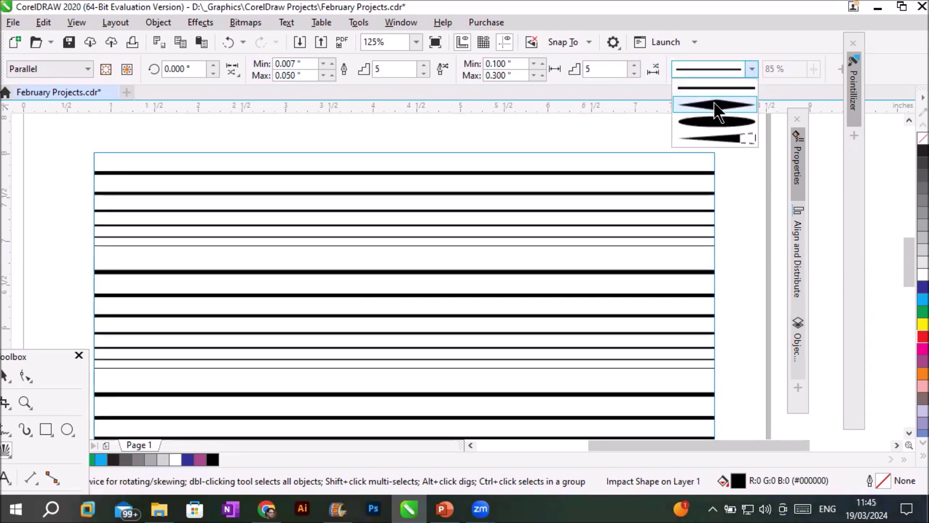
{"action": "left_click", "coordinate": [716, 115]}
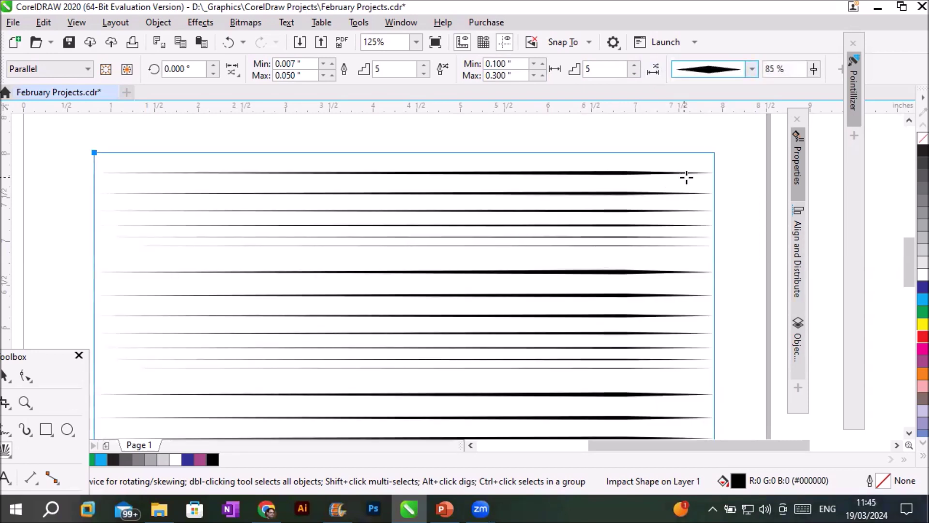
{"action": "left_click", "coordinate": [751, 69]}
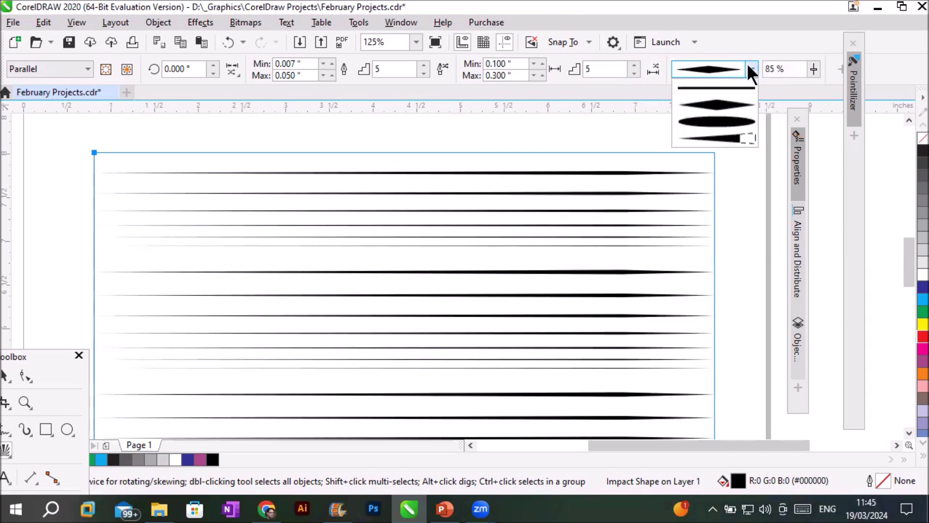
{"action": "left_click", "coordinate": [716, 123]}
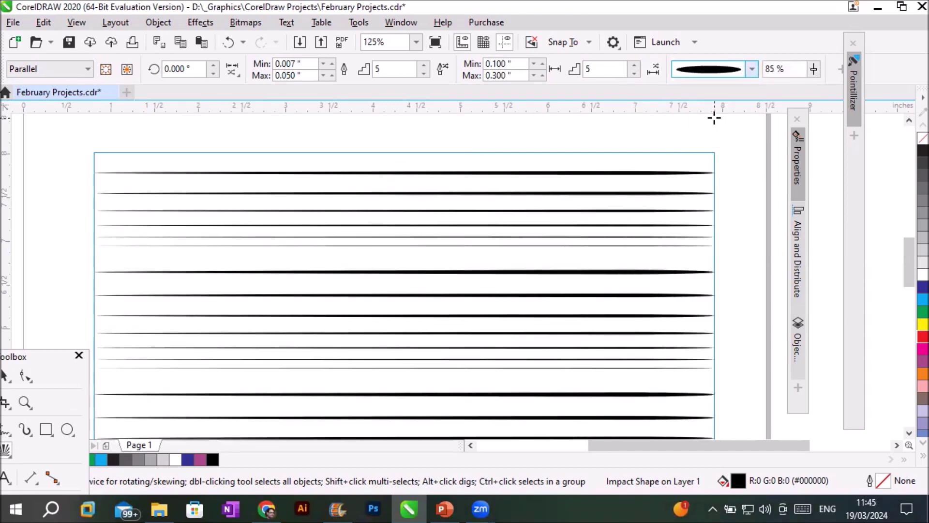
{"action": "left_click", "coordinate": [749, 68]}
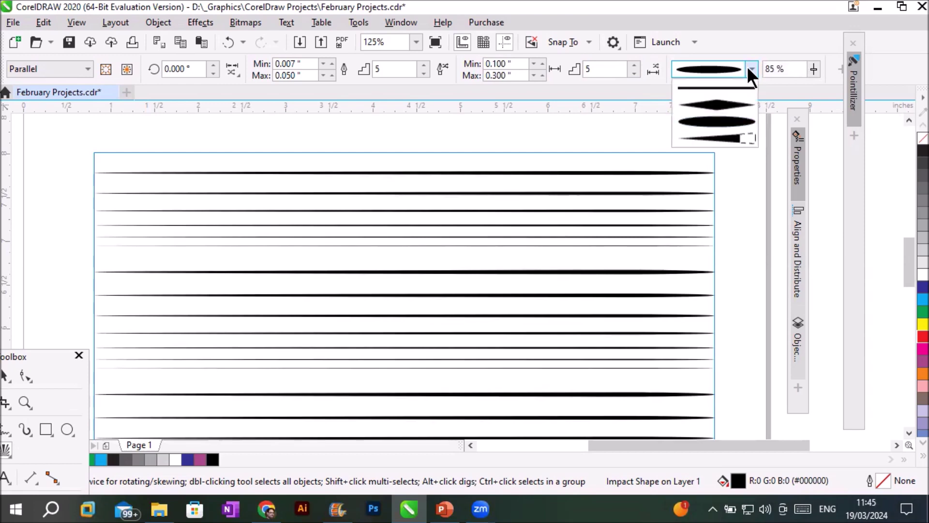
{"action": "left_click", "coordinate": [705, 138]}
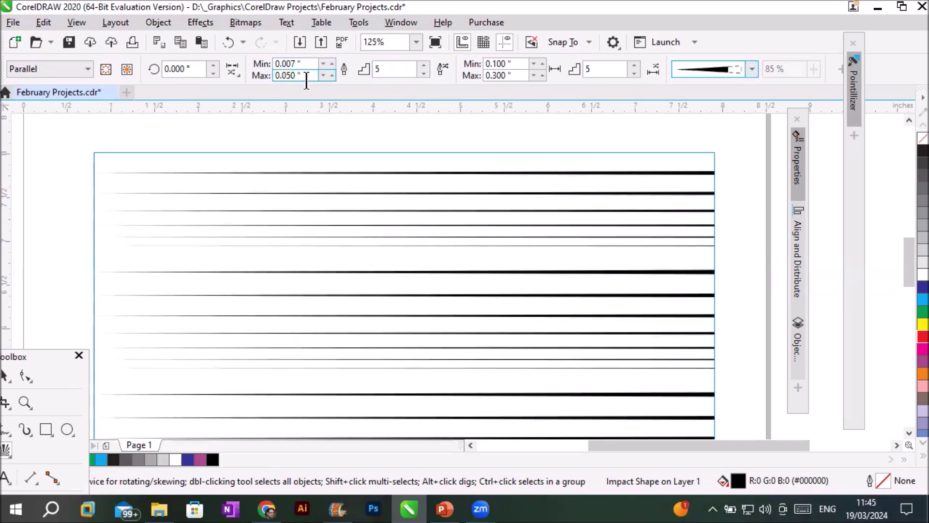
- Set the maximum line width of the impact lines to 0.007 inches and reduce the number of width steps to 1
{"action": "left_click", "coordinate": [286, 76]}
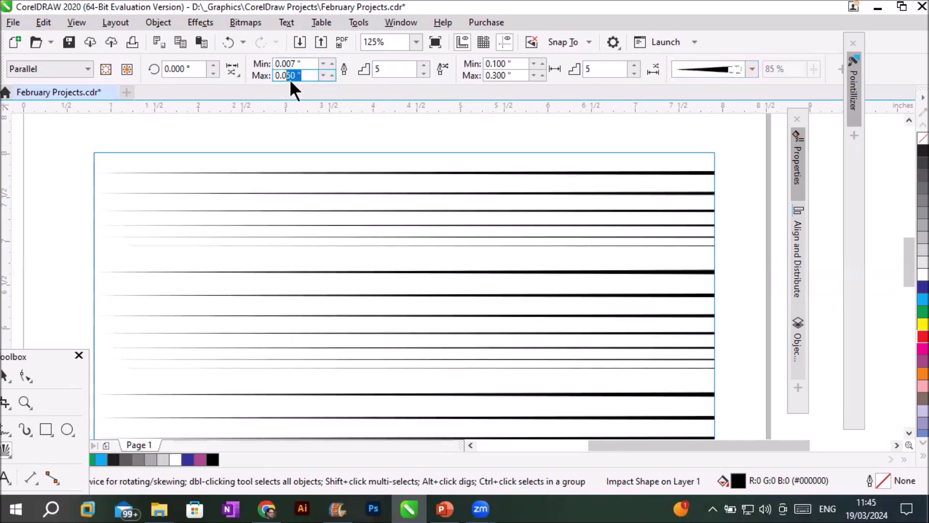
{"action": "type", "text": "0"}
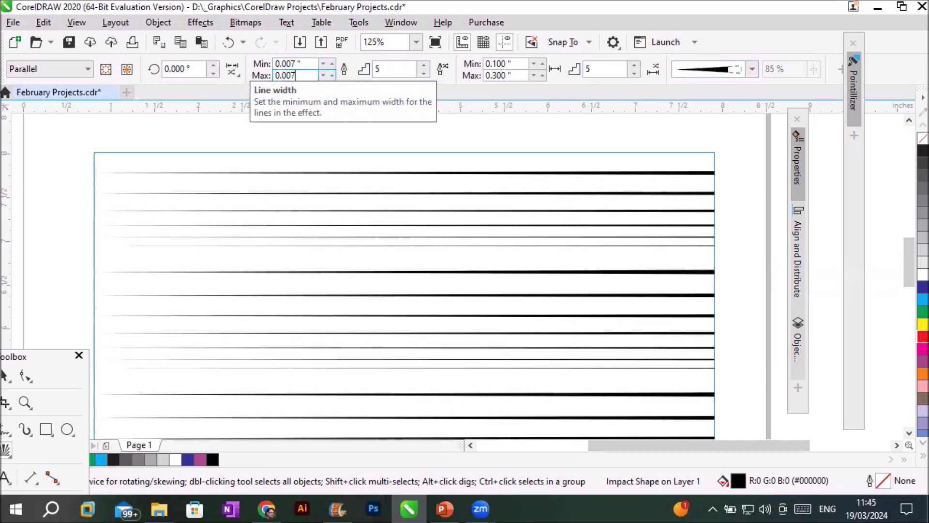
{"action": "type", "text": "7"}
{"action": "key", "text": "Return"}
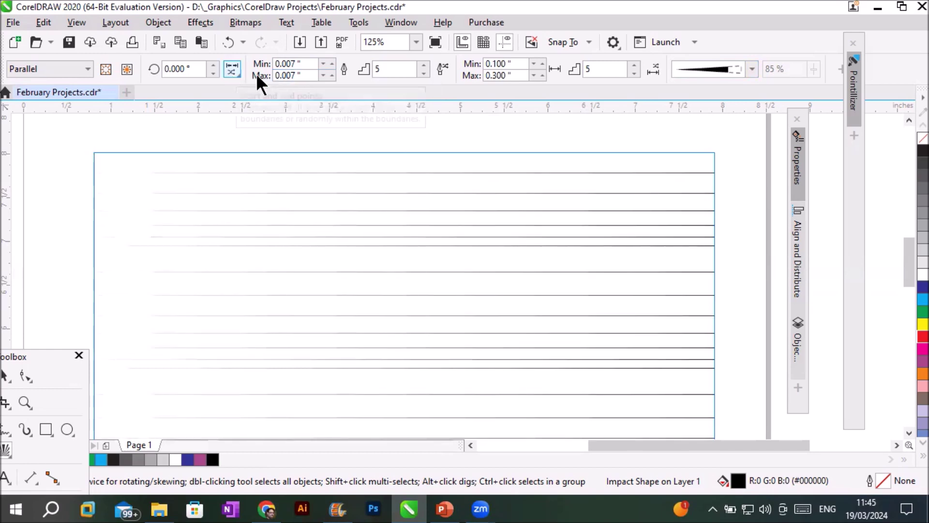
{"action": "left_click", "coordinate": [424, 74]}
{"action": "left_click", "coordinate": [425, 74]}
{"action": "left_click", "coordinate": [425, 73]}
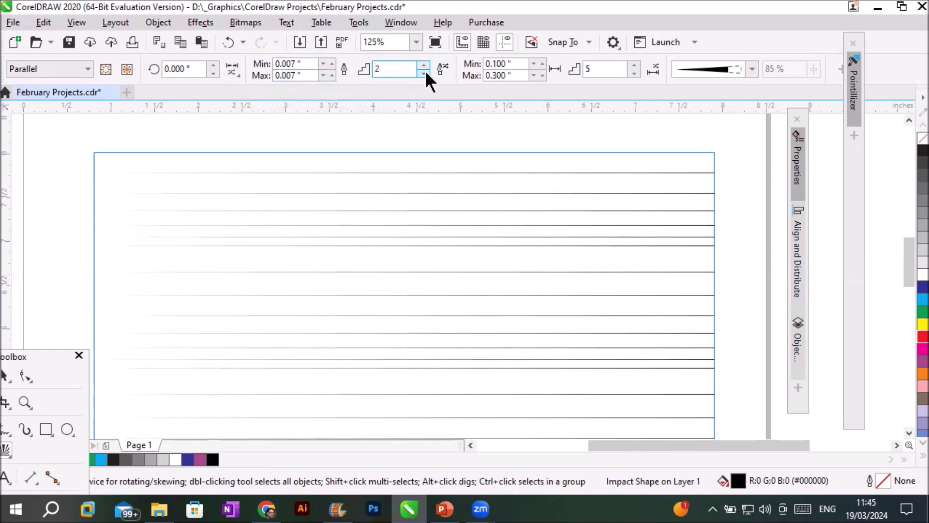
{"action": "left_click", "coordinate": [424, 73]}
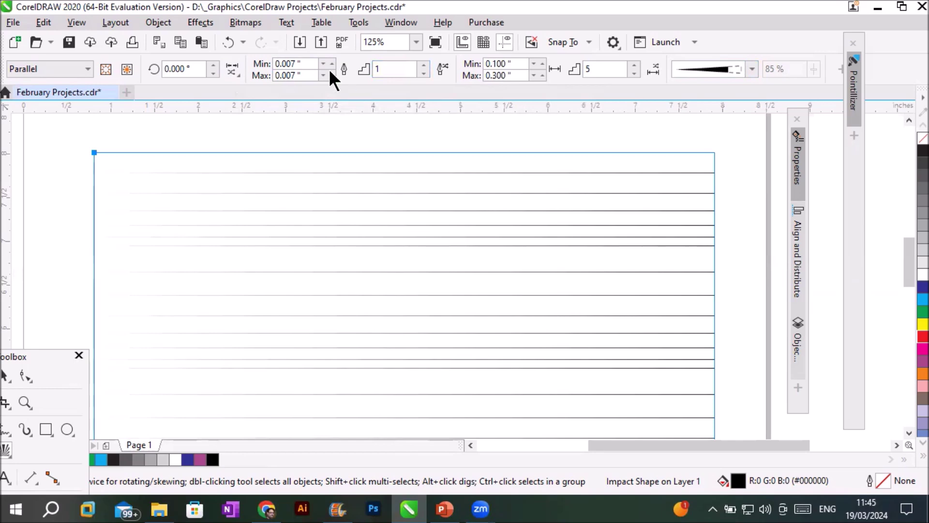
- Set the maximum line spacing of the impact lines to 0.1 inches and the number of spacing steps to 1
{"action": "left_click_drag", "start_coordinate": [515, 77], "coordinate": [486, 78]}
{"action": "type", "text": "0.1"}
{"action": "key", "text": "Return"}
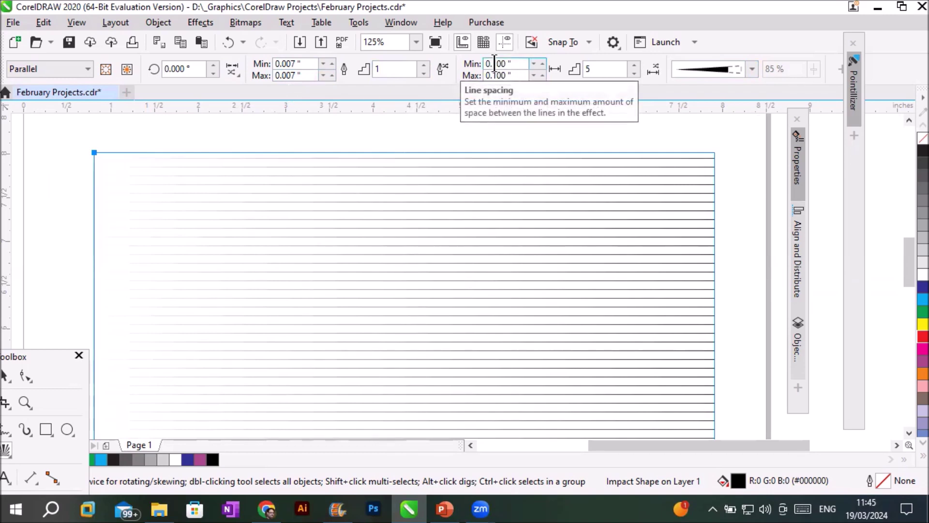
{"action": "left_click", "coordinate": [603, 69]}
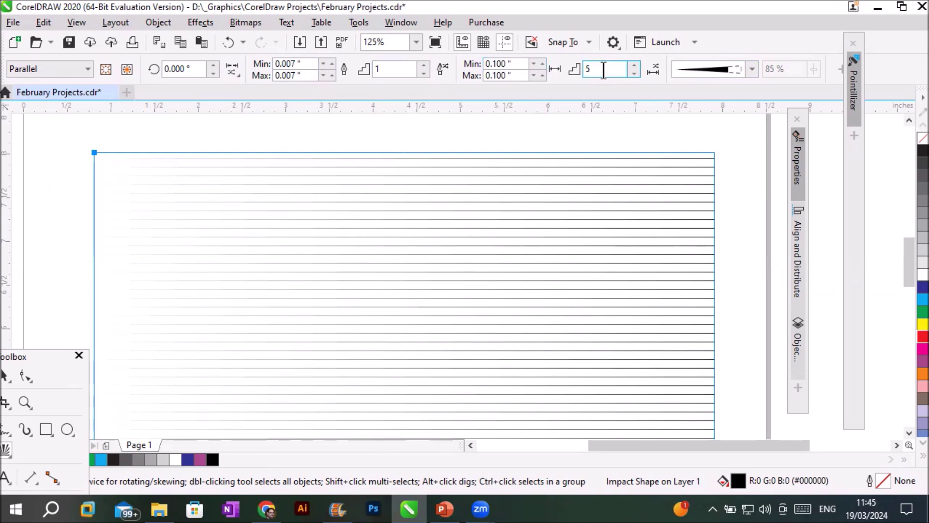
{"action": "double_click", "coordinate": [589, 69]}
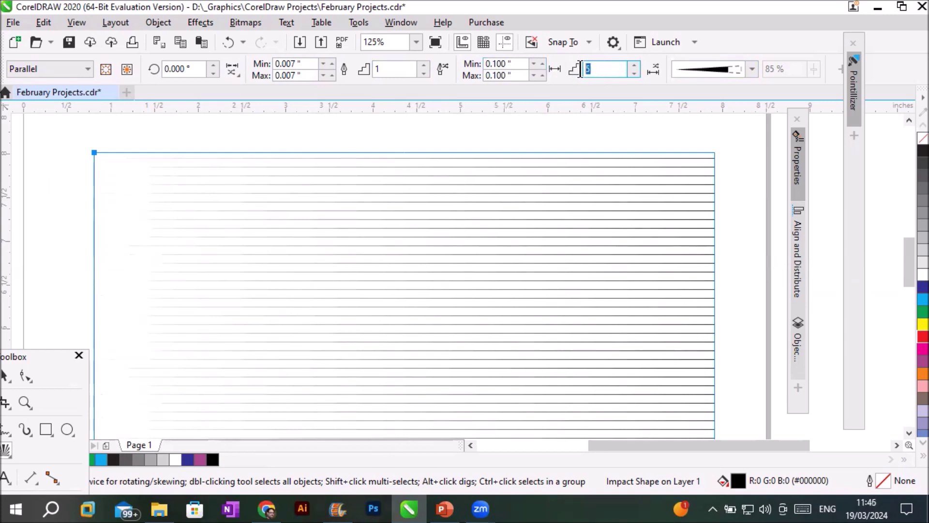
{"action": "type", "text": "3"}
{"action": "left_click", "coordinate": [634, 74]}
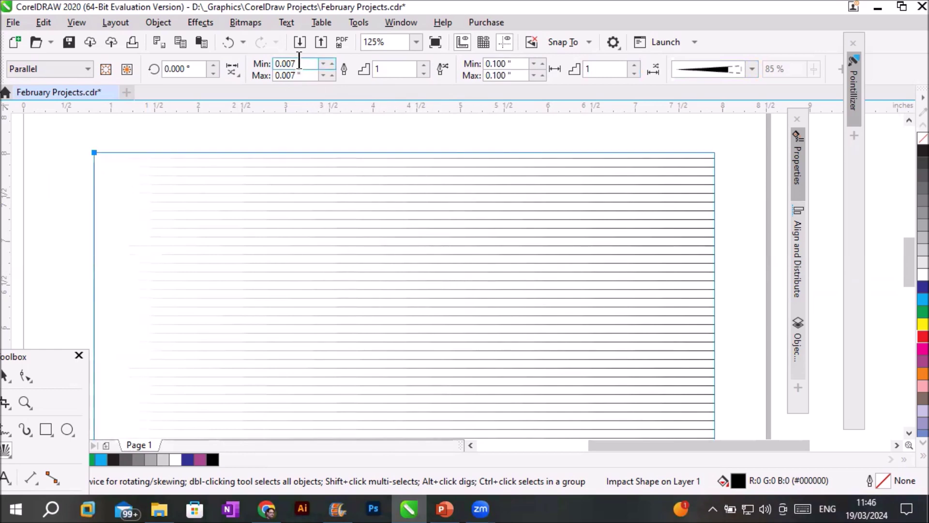
- Set both the minimum and maximum line width of the impact lines to 0.05 inches
{"action": "left_click_drag", "start_coordinate": [283, 63], "coordinate": [318, 62]}
{"action": "type", "text": "."}
{"action": "left_click_drag", "start_coordinate": [308, 76], "coordinate": [285, 78]}
{"action": "type", "text": "5"}
{"action": "key", "text": "Return"}
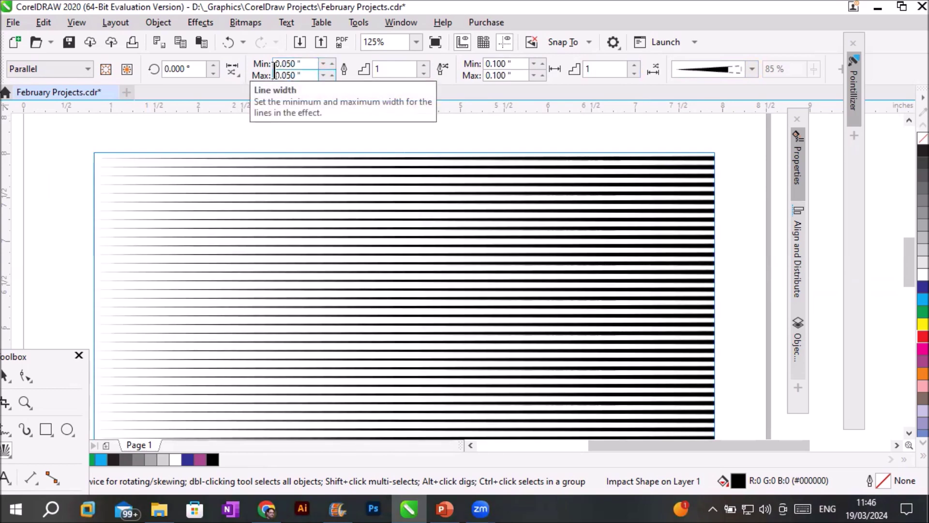
- Move the impact line block up close beneath the "Impact Tool" title and shift the title slightly
{"action": "scroll", "coordinate": [403, 268], "scroll_direction": "down", "scroll_amount": 2}
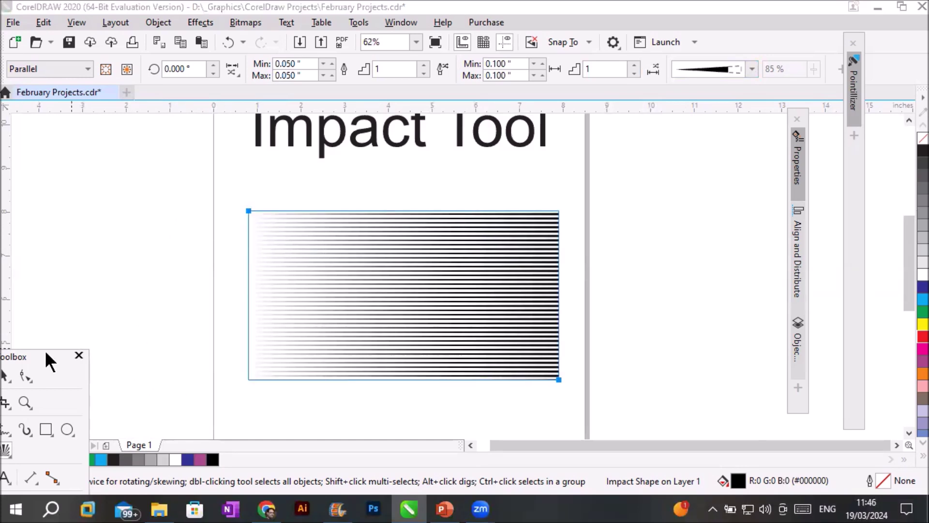
{"action": "left_click_drag", "start_coordinate": [45, 350], "coordinate": [124, 151]}
{"action": "scroll", "coordinate": [553, 267], "scroll_direction": "down", "scroll_amount": 2}
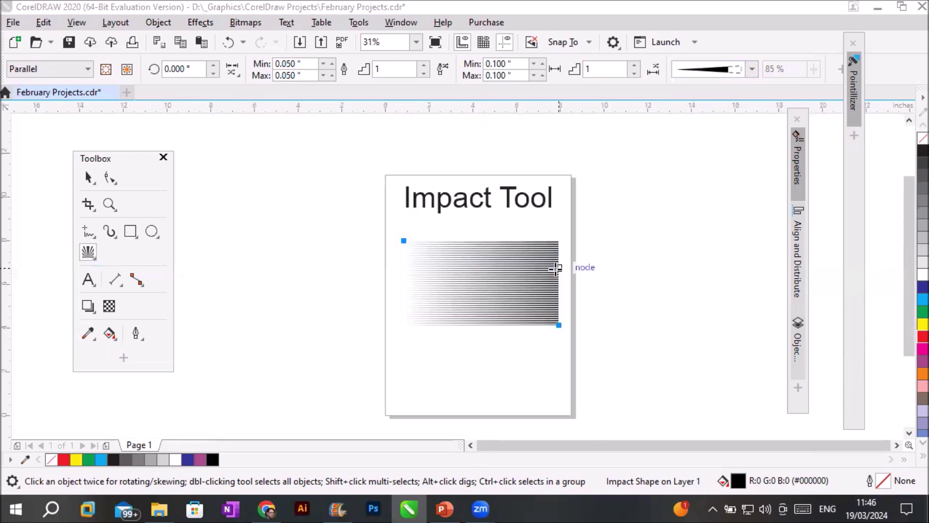
{"action": "left_click", "coordinate": [88, 178]}
{"action": "left_click_drag", "start_coordinate": [482, 294], "coordinate": [472, 268]}
{"action": "key", "text": "Escape"}
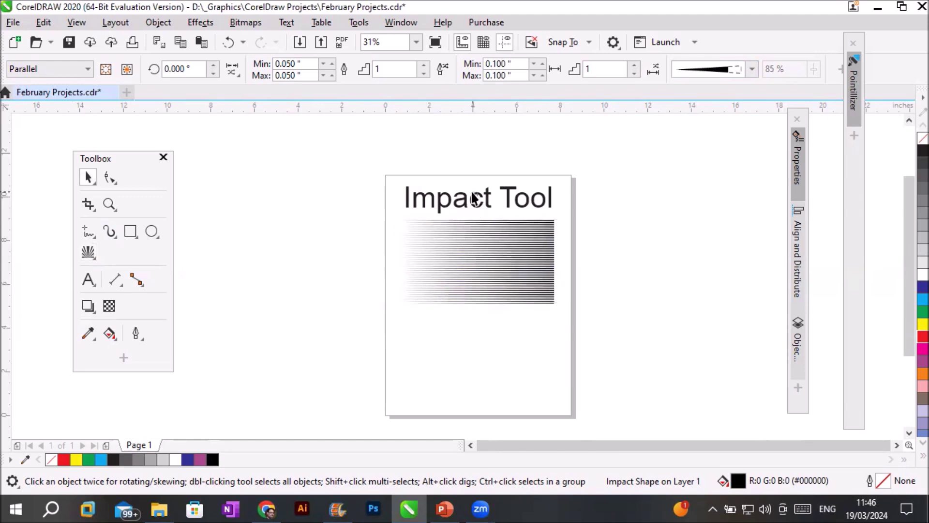
{"action": "left_click", "coordinate": [471, 207]}
{"action": "mouse_move", "coordinate": [472, 207]}
{"action": "left_mouse_down"}
{"action": "mouse_move", "coordinate": [464, 204]}
{"action": "mouse_move", "coordinate": [481, 200]}
{"action": "left_mouse_up"}
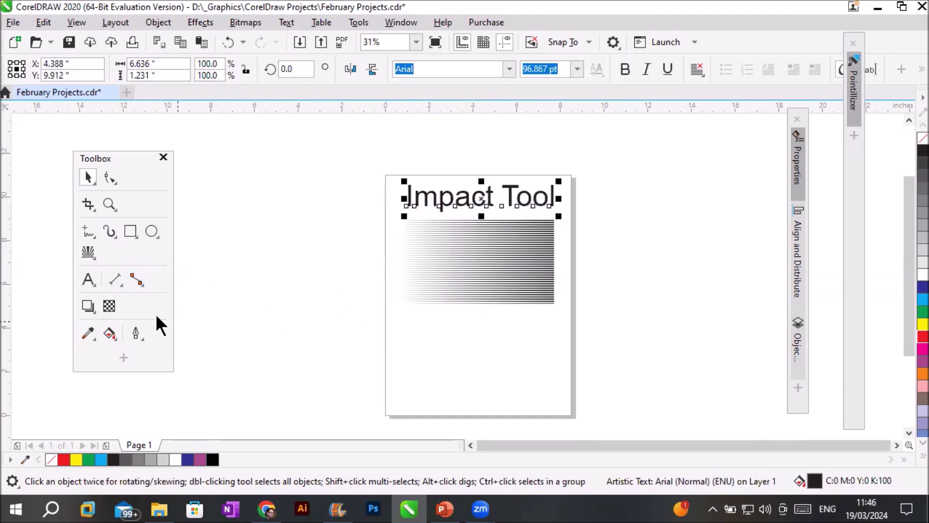
- Add the artistic text "FAST AND FURIOUS" below the line block and stretch it to about 7.4 by 2.5 inches
{"action": "left_click", "coordinate": [908, 432]}
{"action": "left_click", "coordinate": [908, 432]}
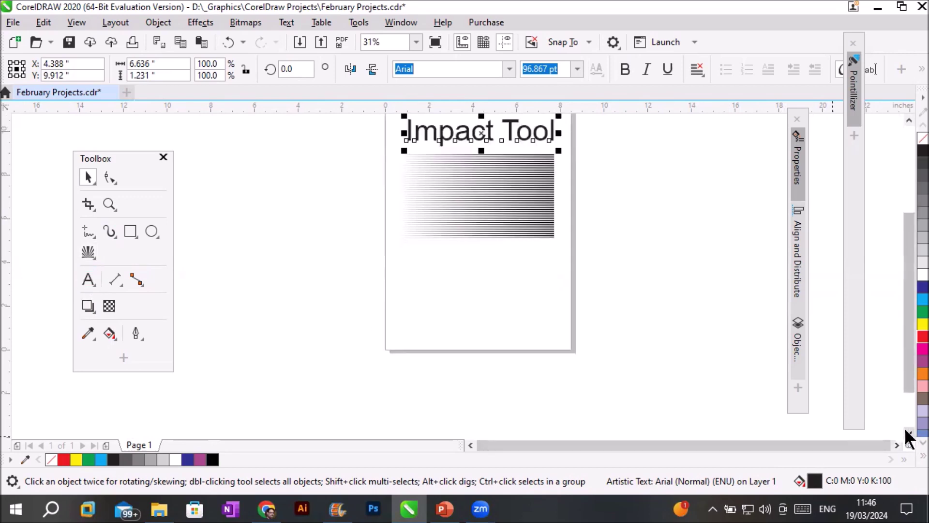
{"action": "left_click", "coordinate": [90, 273]}
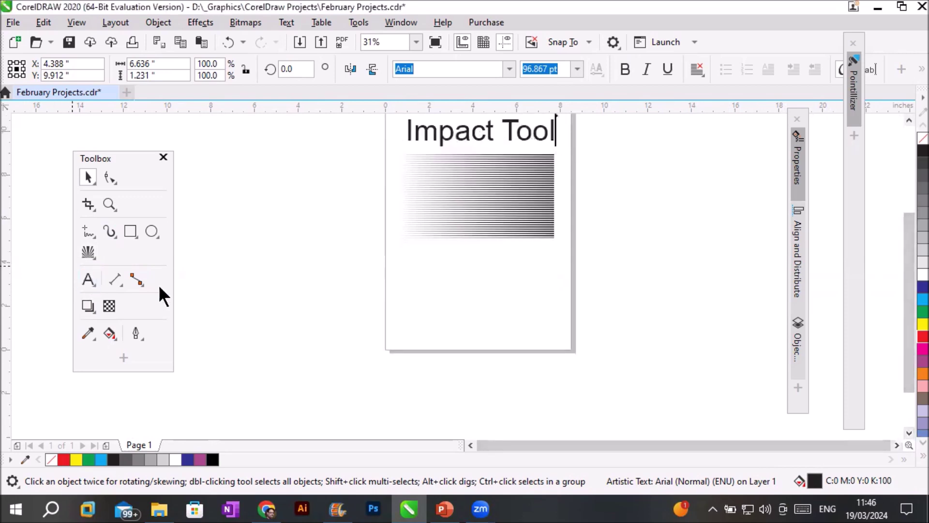
{"action": "left_click", "coordinate": [408, 285]}
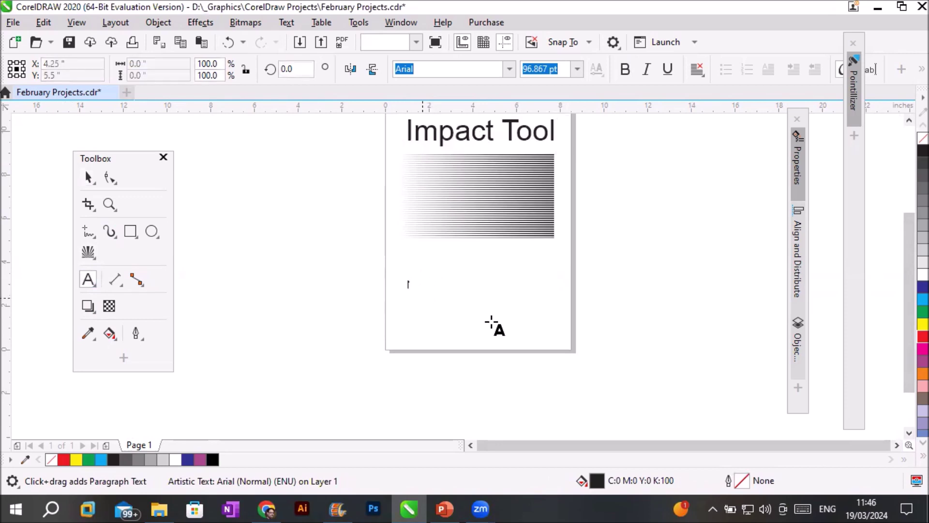
{"action": "type", "text": "FAST AND FURIOUS"}
{"action": "left_click_drag", "start_coordinate": [483, 296], "coordinate": [574, 341]}
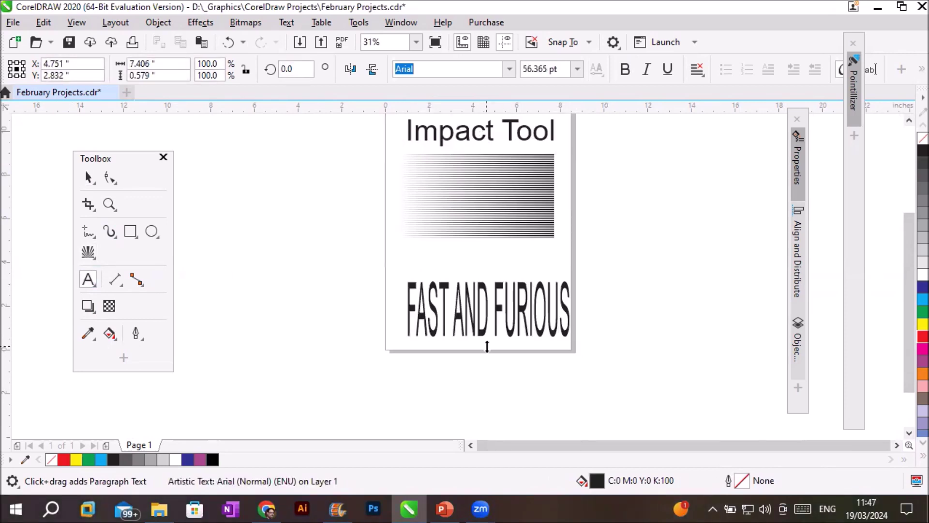
{"action": "left_click", "coordinate": [468, 311]}
{"action": "left_click", "coordinate": [91, 175]}
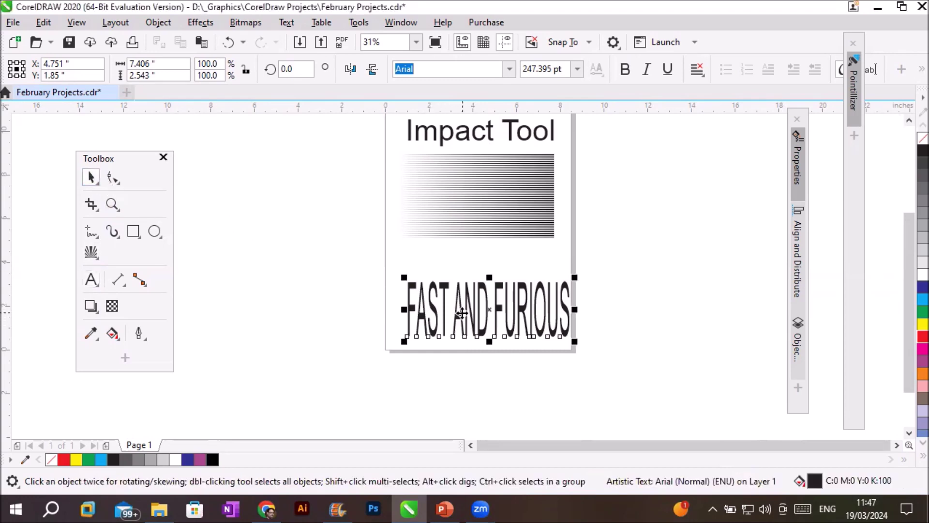
- Move the FAST AND FURIOUS text up across the impact line block and set its font to b Biger Over
{"action": "left_click_drag", "start_coordinate": [450, 305], "coordinate": [320, 193]}
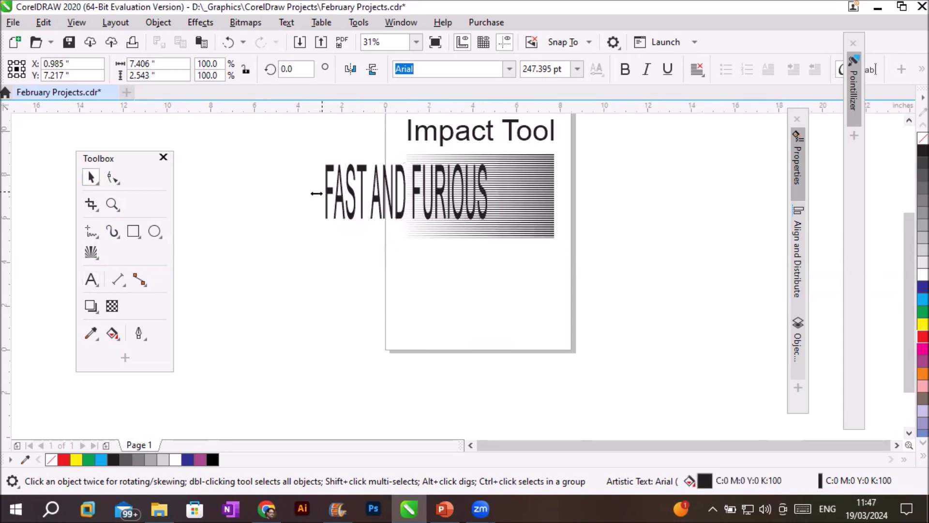
{"action": "left_click", "coordinate": [509, 69]}
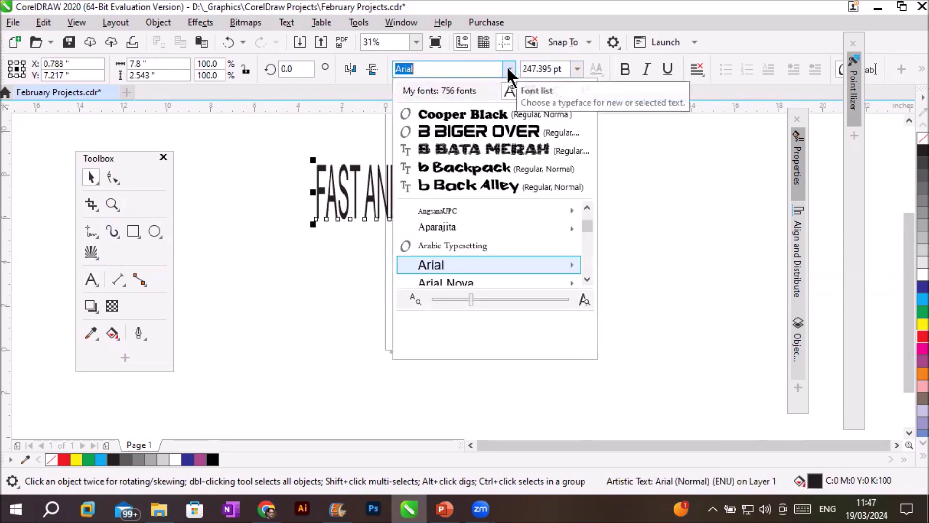
{"action": "left_click", "coordinate": [492, 128]}
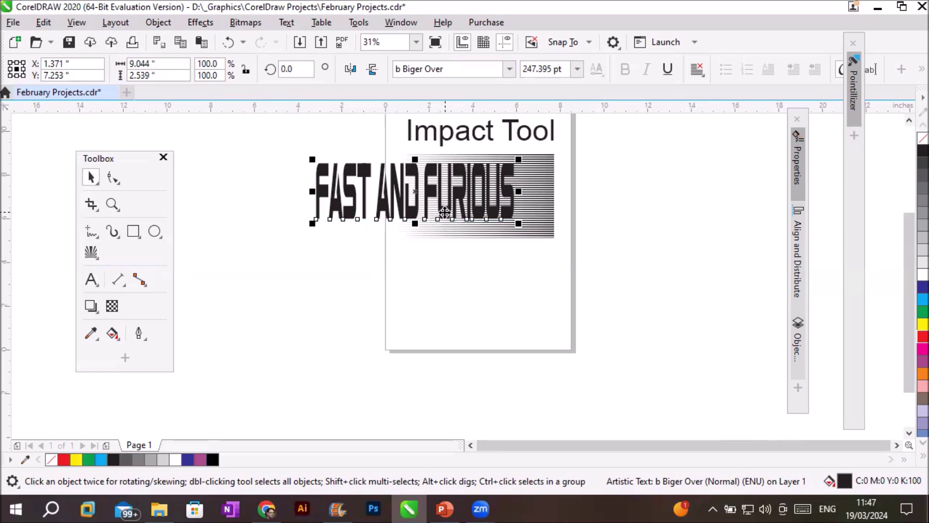
- Move the FAST AND FURIOUS text to the lower part of the page and place the impact lines overlapping its first letters
{"action": "left_click_drag", "start_coordinate": [444, 212], "coordinate": [536, 297]}
{"action": "key", "text": "space"}
{"action": "left_click_drag", "start_coordinate": [481, 207], "coordinate": [364, 281]}
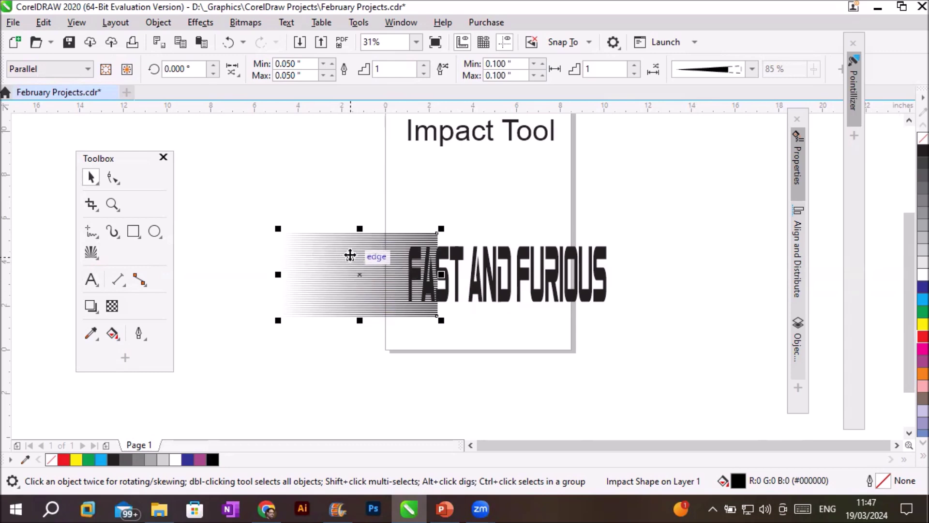
- Give the impact lines a red fill and a red outline (C0 M100 Y100 K0)
{"action": "scroll", "coordinate": [364, 254], "scroll_direction": "up", "scroll_amount": 2}
{"action": "scroll", "coordinate": [380, 290], "scroll_direction": "up", "scroll_amount": 4}
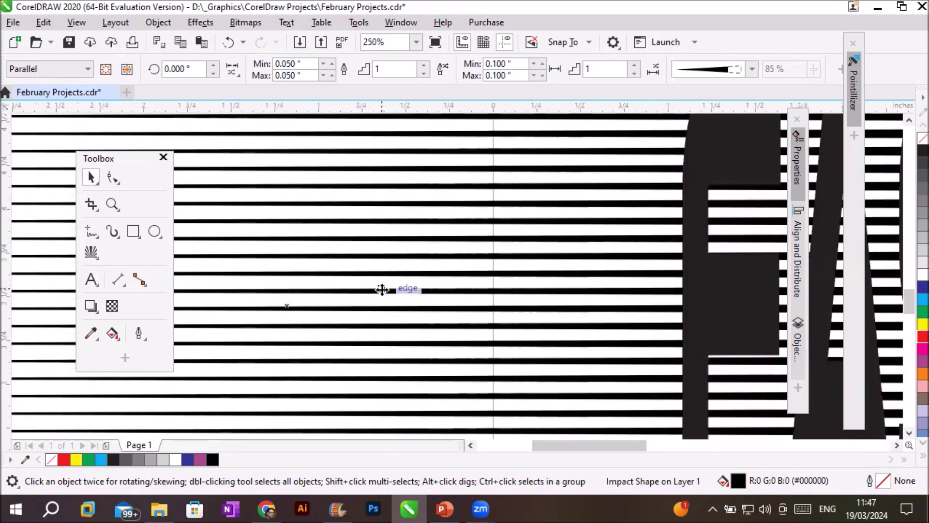
{"action": "scroll", "coordinate": [382, 290], "scroll_direction": "down", "scroll_amount": 4}
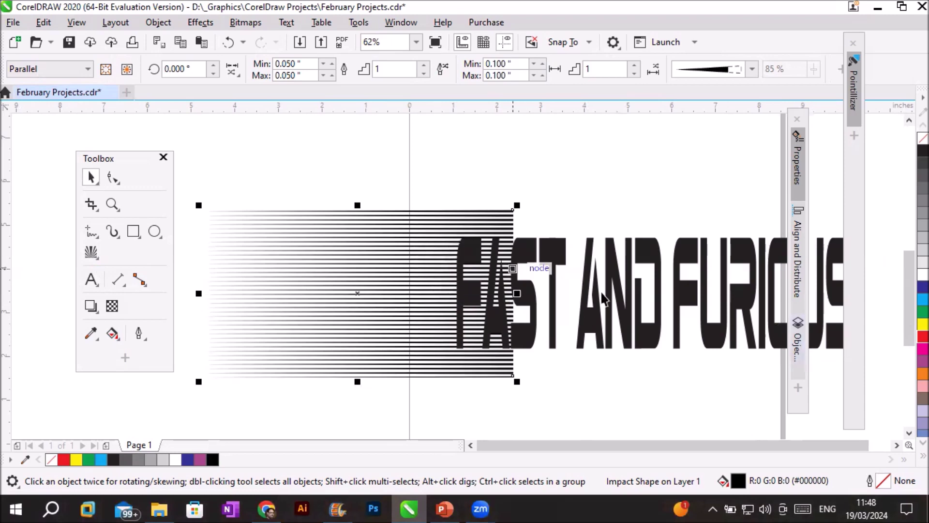
{"action": "left_click", "coordinate": [368, 223]}
{"action": "left_click", "coordinate": [368, 222]}
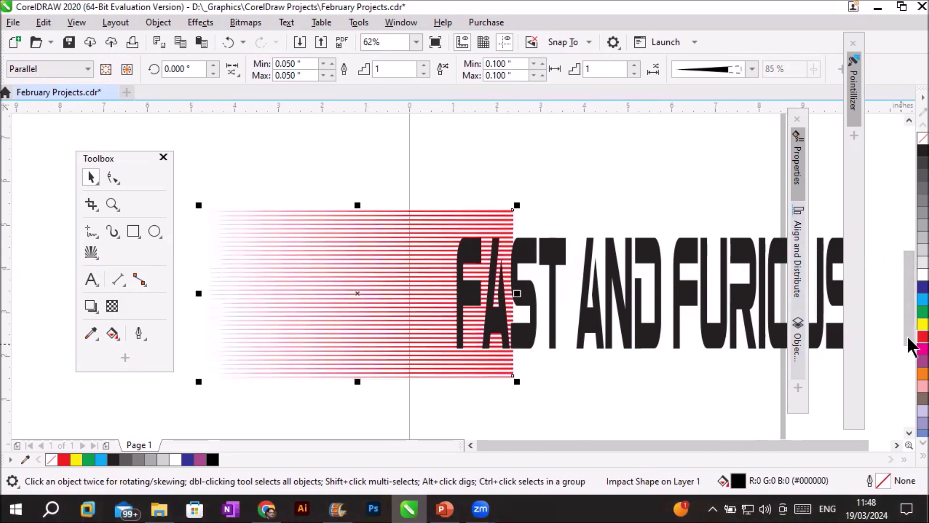
{"action": "left_click", "coordinate": [921, 336]}
{"action": "right_click", "coordinate": [922, 336]}
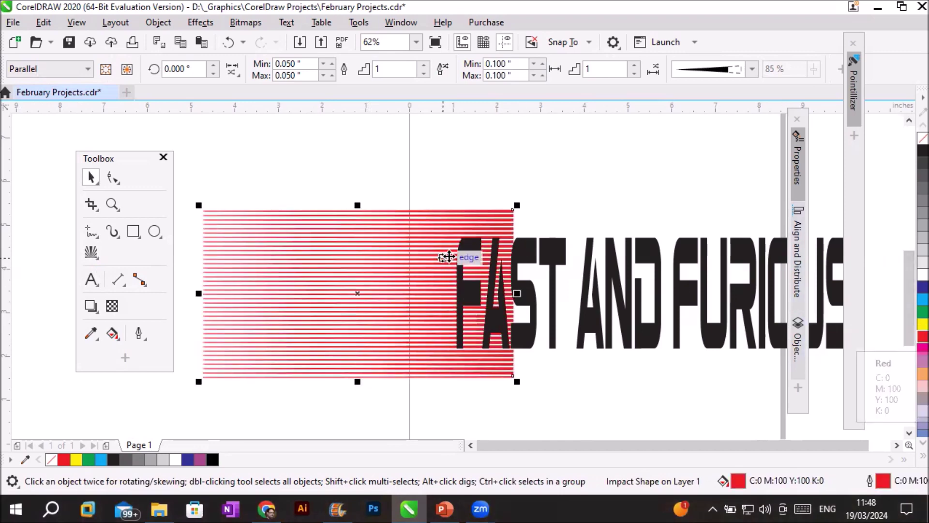
{"action": "scroll", "coordinate": [447, 254], "scroll_direction": "up", "scroll_amount": 2}
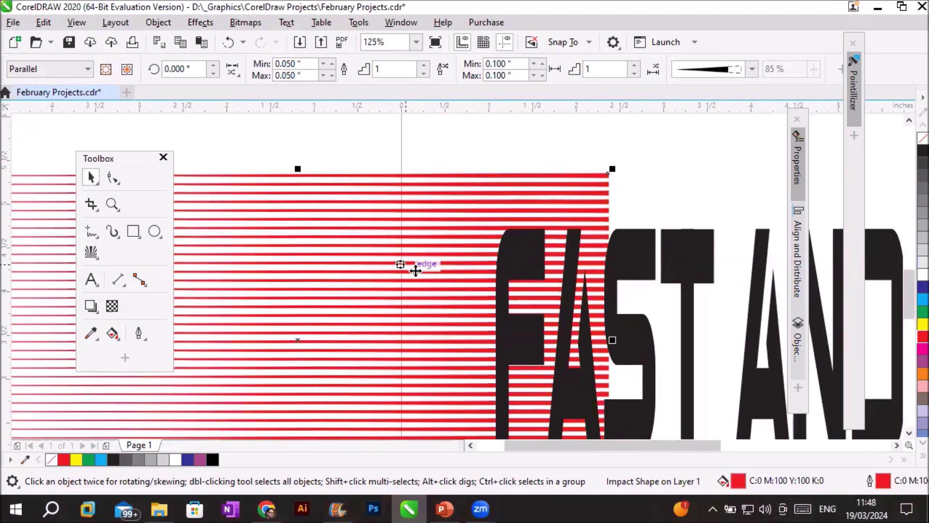
{"action": "scroll", "coordinate": [425, 279], "scroll_direction": "down", "scroll_amount": 2}
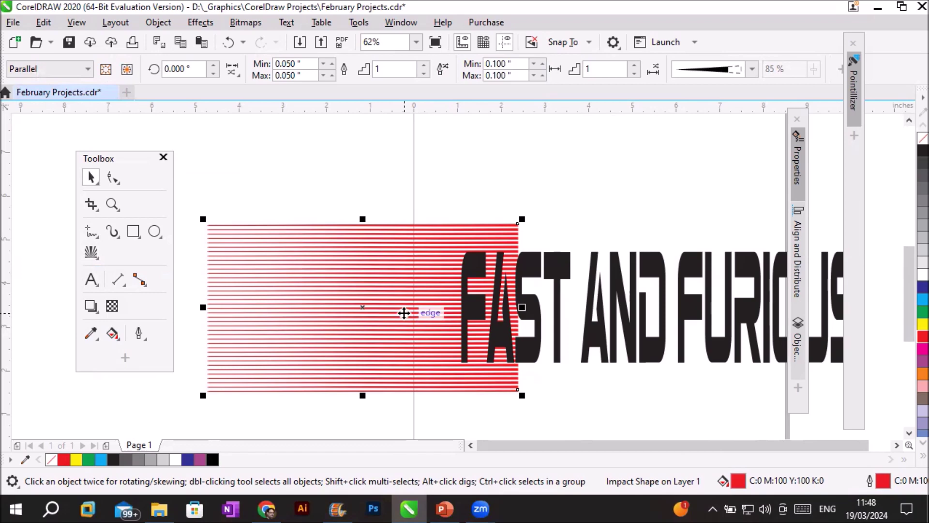
- Bring the red impact lines in front of the text and check the stacking order in the object list
{"action": "key", "text": "shift+Page_Up"}
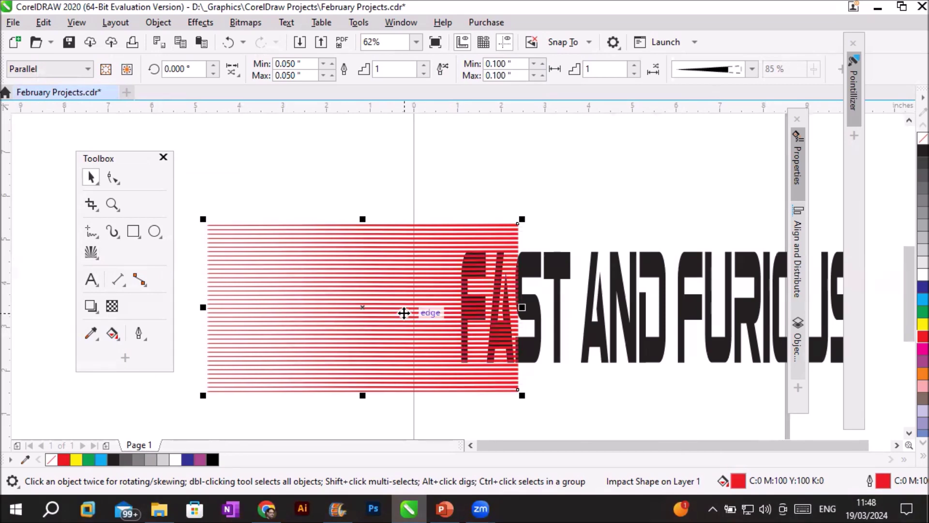
{"action": "left_click", "coordinate": [802, 337]}
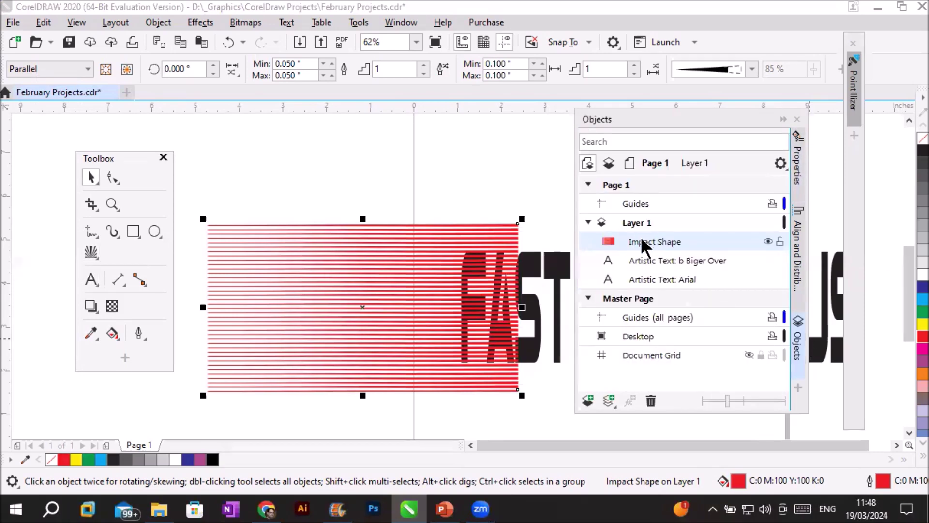
{"action": "mouse_move", "coordinate": [629, 240]}
{"action": "left_mouse_down"}
{"action": "mouse_move", "coordinate": [633, 266]}
{"action": "mouse_move", "coordinate": [642, 234]}
{"action": "left_mouse_up"}
{"action": "left_click", "coordinate": [783, 118]}
- Convert the FAST AND FURIOUS text to curves
{"action": "left_click", "coordinate": [612, 272]}
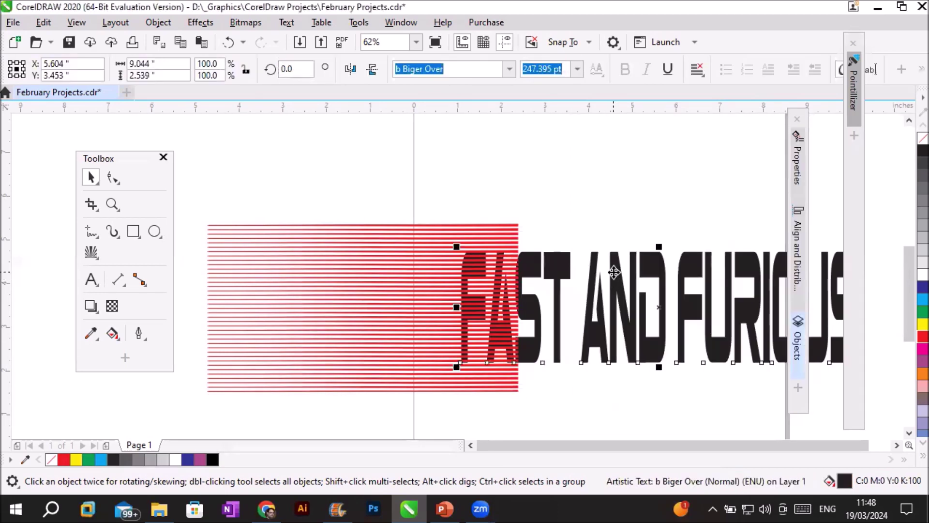
{"action": "right_click", "coordinate": [613, 272]}
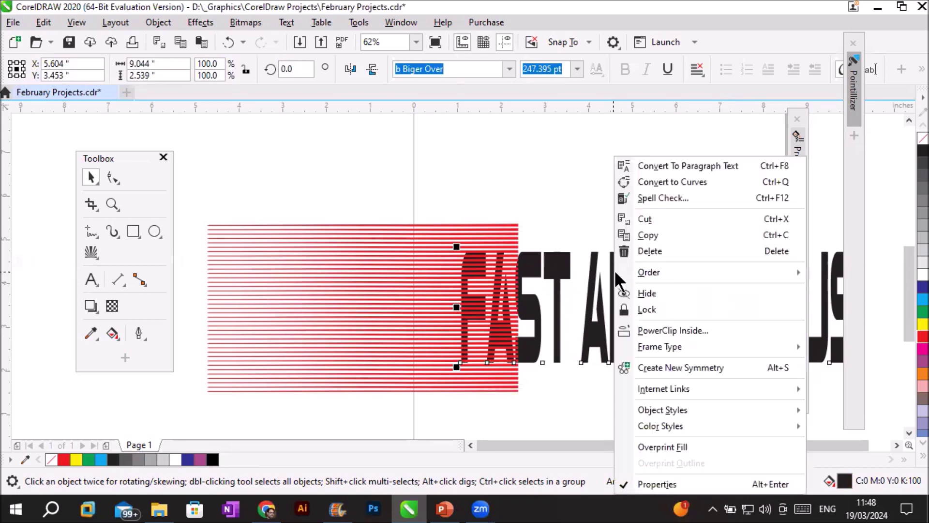
{"action": "left_click", "coordinate": [674, 181]}
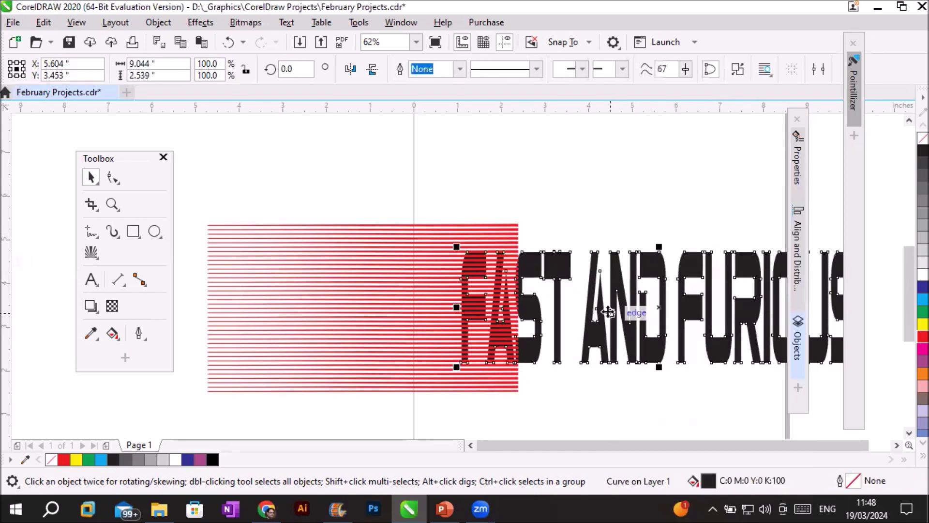
- Use the FAST AND FURIOUS curve as the inner boundary of the red impact lines with the Impact tool
{"action": "scroll", "coordinate": [201, 213], "scroll_direction": "down", "scroll_amount": 2}
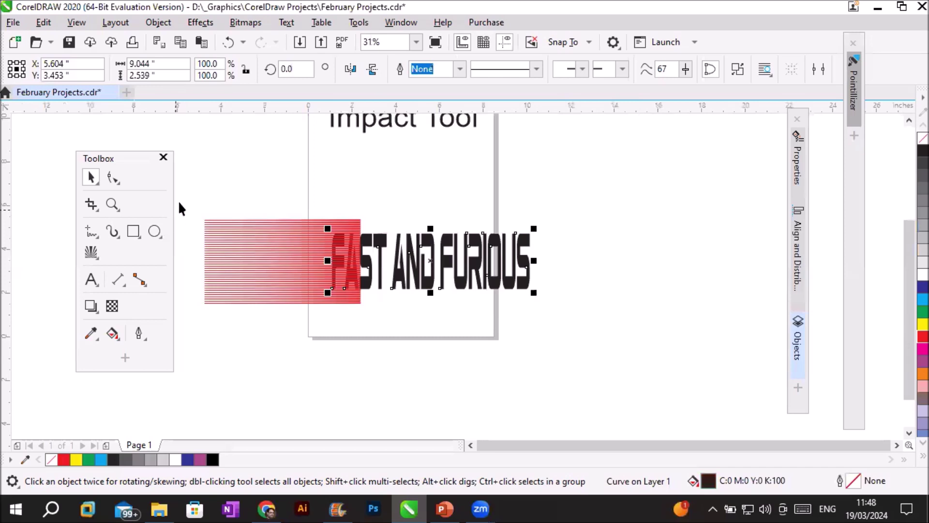
{"action": "left_click_drag", "start_coordinate": [186, 194], "coordinate": [551, 322]}
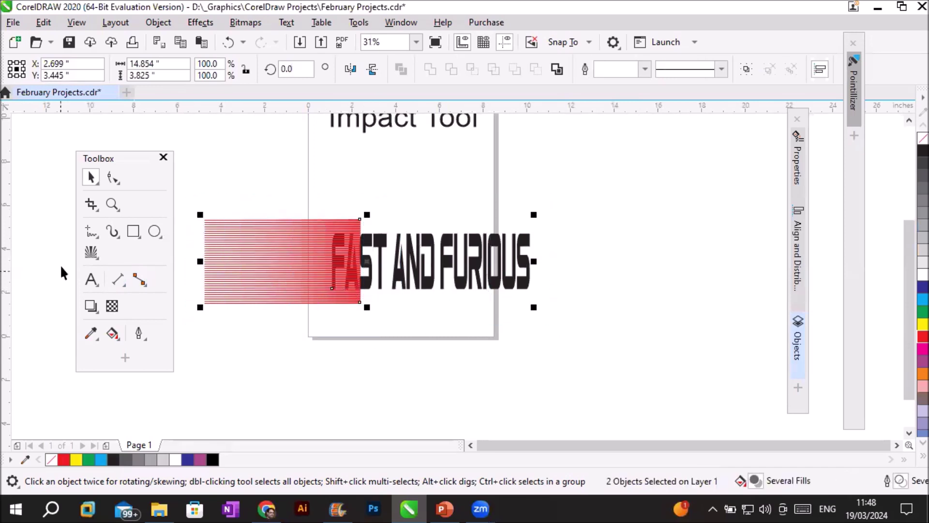
{"action": "left_click", "coordinate": [92, 253]}
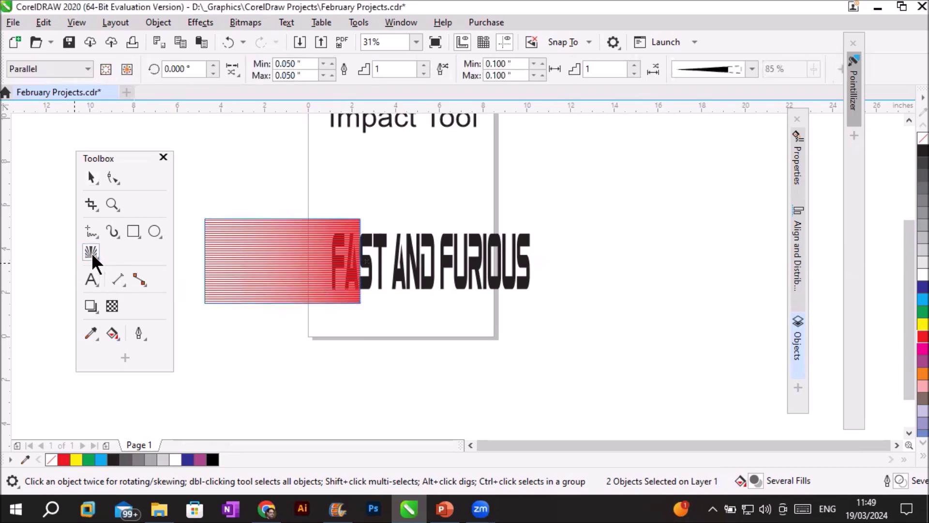
{"action": "left_click", "coordinate": [105, 70]}
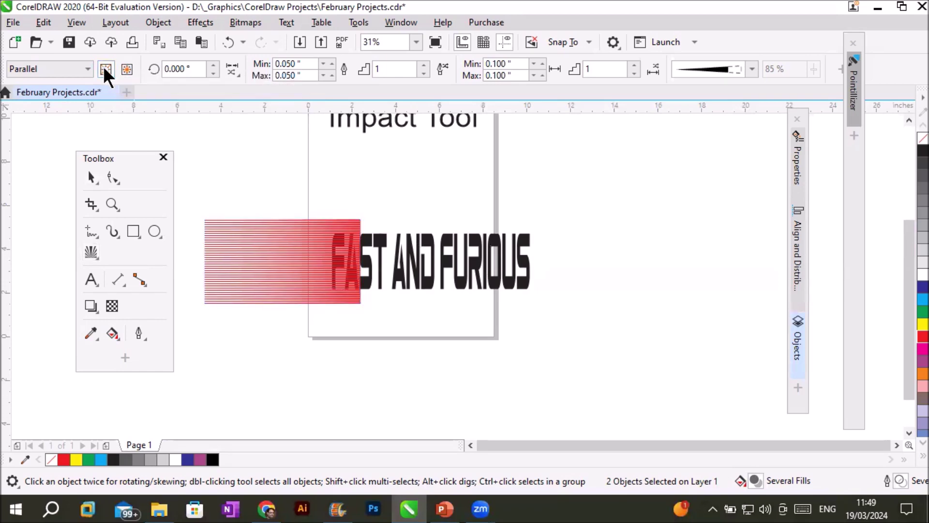
{"action": "left_click", "coordinate": [97, 170]}
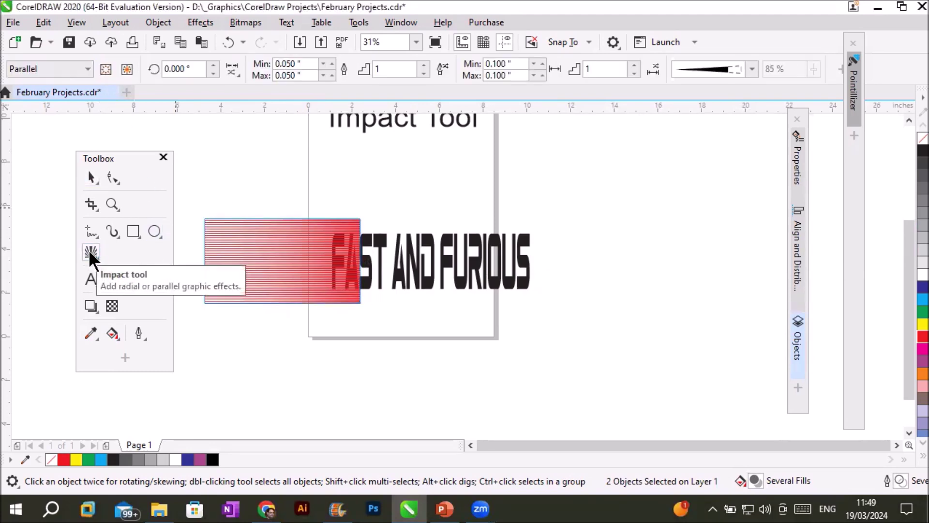
{"action": "left_click", "coordinate": [93, 176]}
{"action": "left_click_drag", "start_coordinate": [187, 195], "coordinate": [579, 344]}
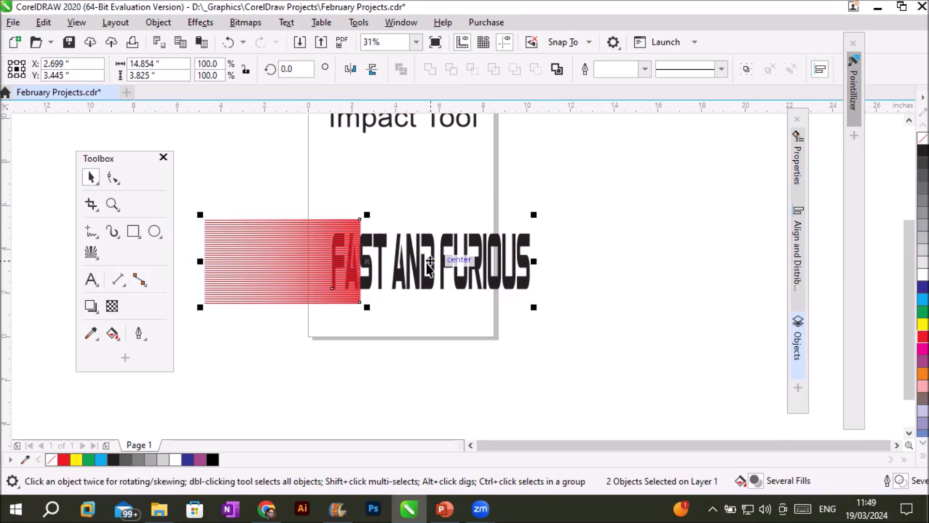
{"action": "left_click", "coordinate": [95, 250]}
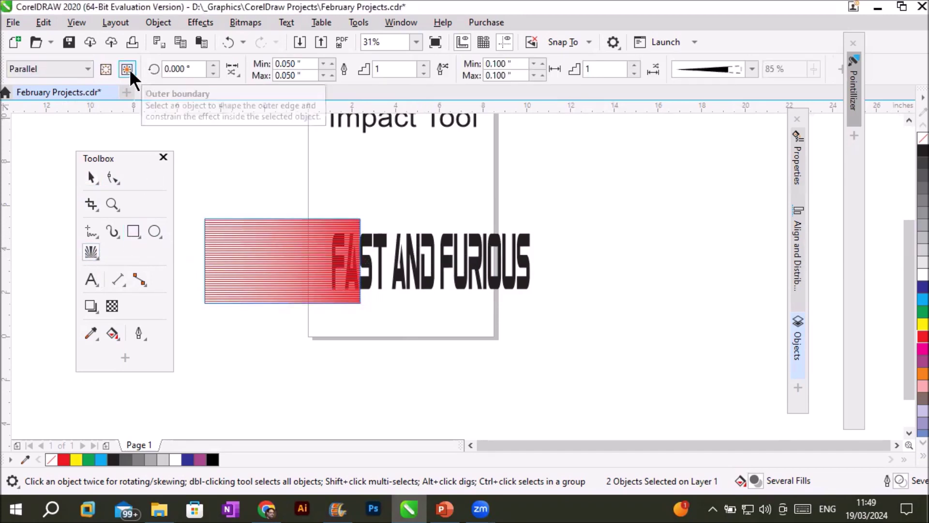
{"action": "left_click", "coordinate": [107, 68]}
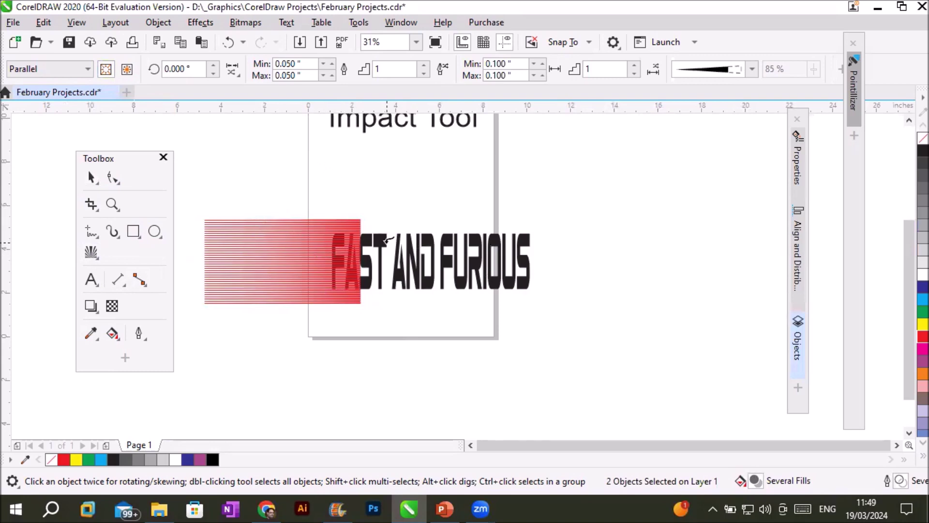
{"action": "left_click", "coordinate": [382, 235]}
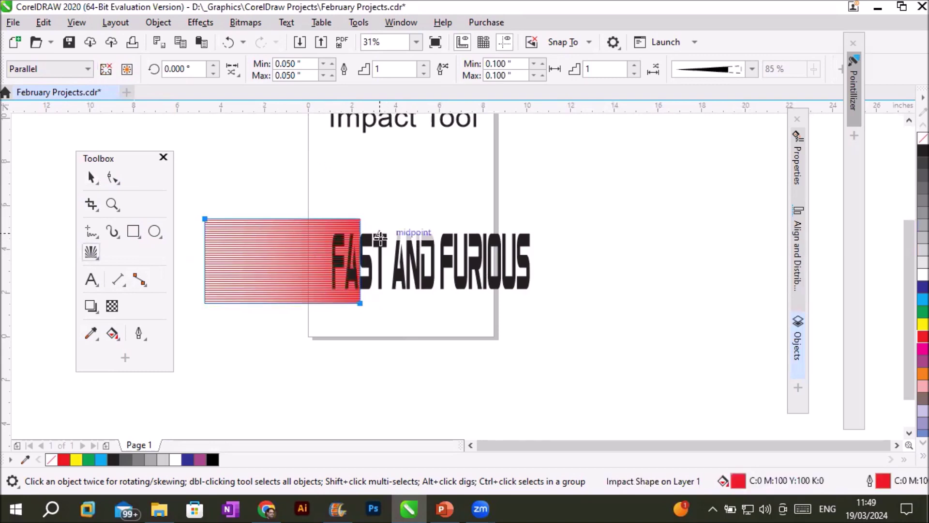
- Move the black lettering aside to inspect the cut-out in the red lines, and undo the move and the inner boundary
{"action": "left_click", "coordinate": [94, 182]}
{"action": "left_click_drag", "start_coordinate": [433, 282], "coordinate": [529, 281]}
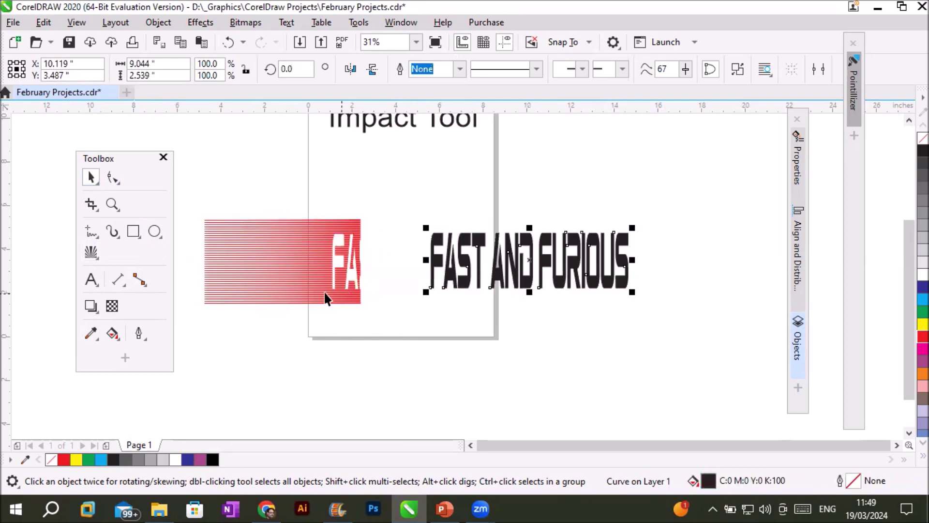
{"action": "scroll", "coordinate": [355, 273], "scroll_direction": "up", "scroll_amount": 1}
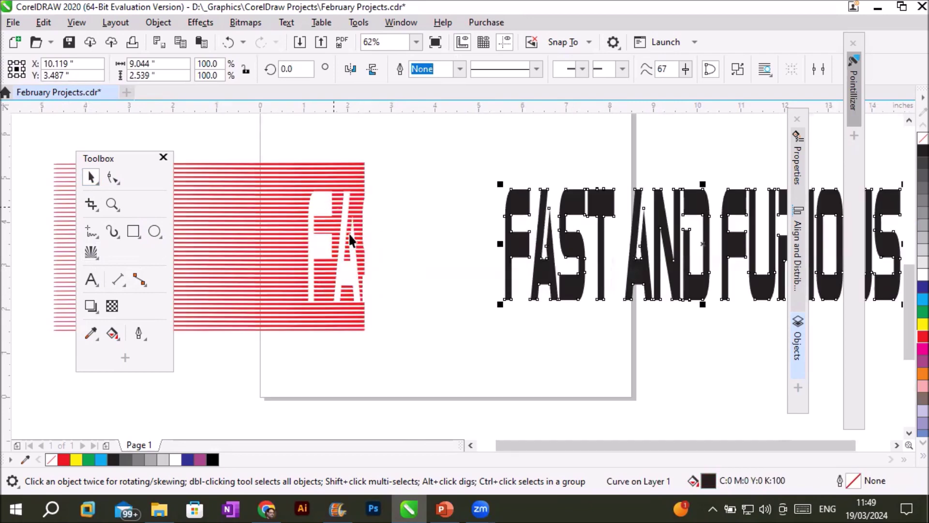
{"action": "scroll", "coordinate": [335, 229], "scroll_direction": "up", "scroll_amount": 1}
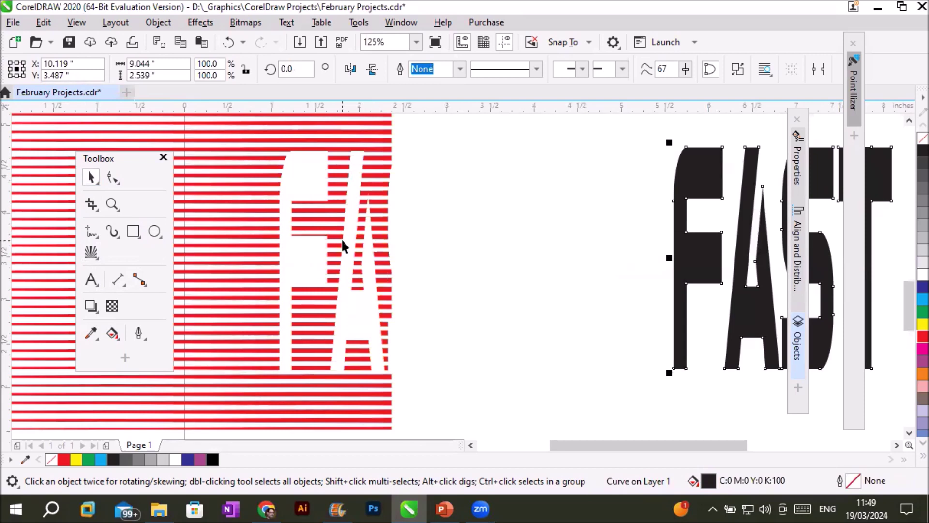
{"action": "key", "text": "ctrl+z"}
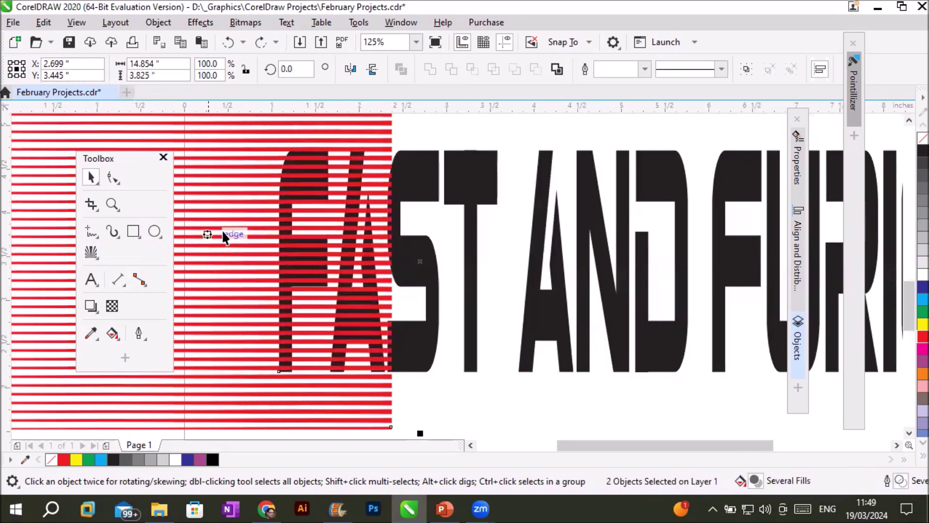
- Move the red lines and the lettering across the page, and shift the lettering back so that the lines overlap most of it
{"action": "scroll", "coordinate": [310, 238], "scroll_direction": "down", "scroll_amount": 1}
{"action": "left_click_drag", "start_coordinate": [243, 199], "coordinate": [541, 205]}
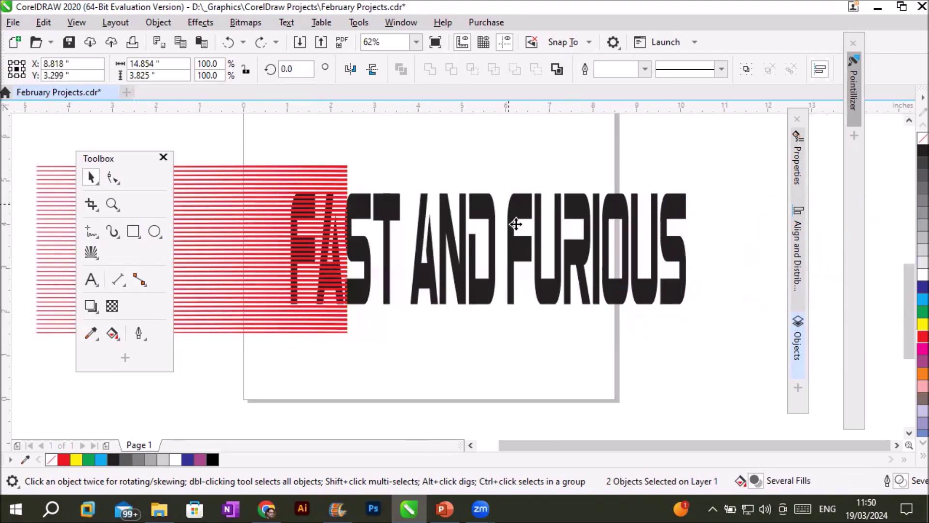
{"action": "left_click", "coordinate": [653, 300]}
{"action": "left_click_drag", "start_coordinate": [683, 298], "coordinate": [377, 289]}
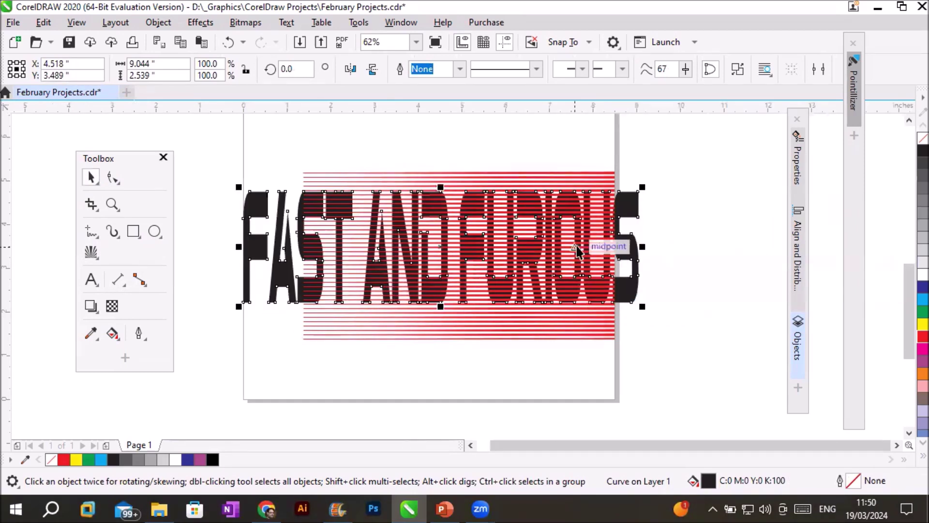
- Scale the lettering down to about 7.2 by 2 inches and align the red lines over its full length
{"action": "left_click_drag", "start_coordinate": [643, 183], "coordinate": [662, 208]}
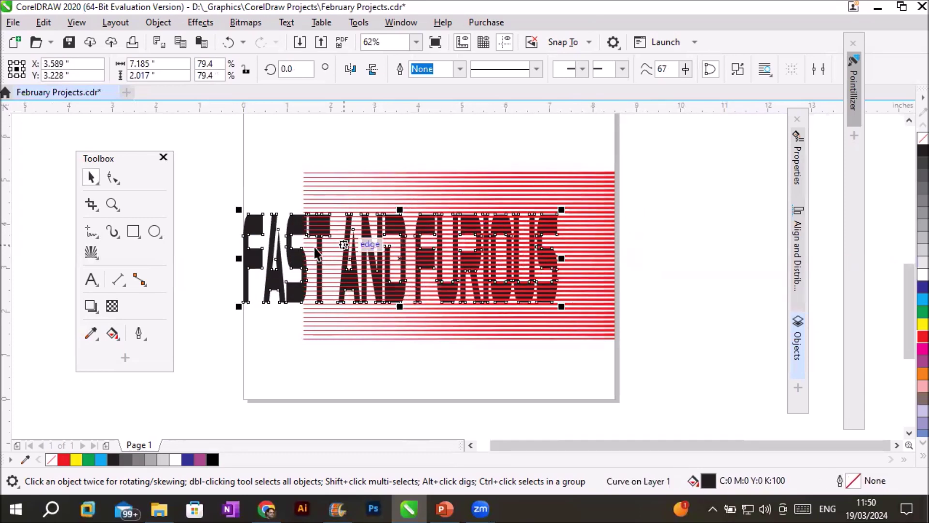
{"action": "left_click_drag", "start_coordinate": [381, 331], "coordinate": [286, 345]}
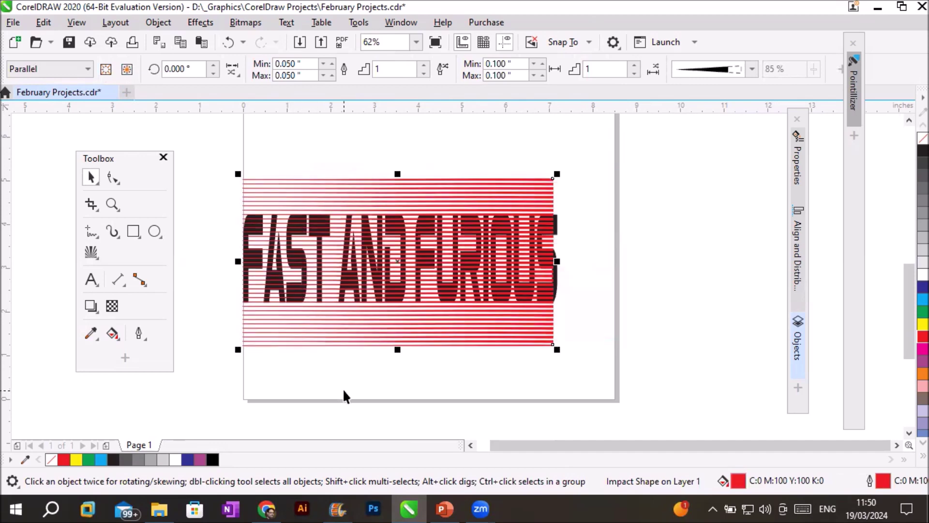
{"action": "scroll", "coordinate": [344, 305], "scroll_direction": "up", "scroll_amount": 2}
{"action": "scroll", "coordinate": [347, 308], "scroll_direction": "down", "scroll_amount": 2}
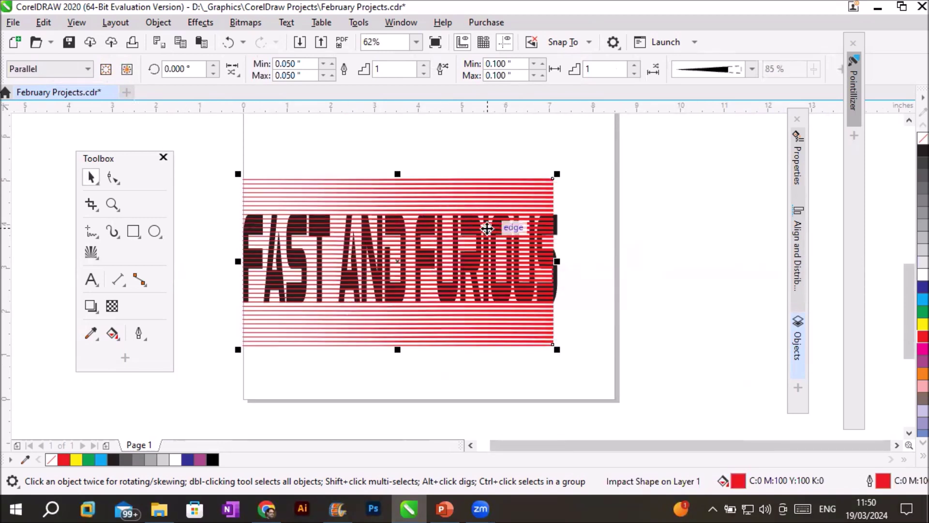
- Use the FAST AND FURIOUS curve as the inner boundary of the red impact lines with the Impact tool
{"action": "left_click_drag", "start_coordinate": [190, 142], "coordinate": [590, 372]}
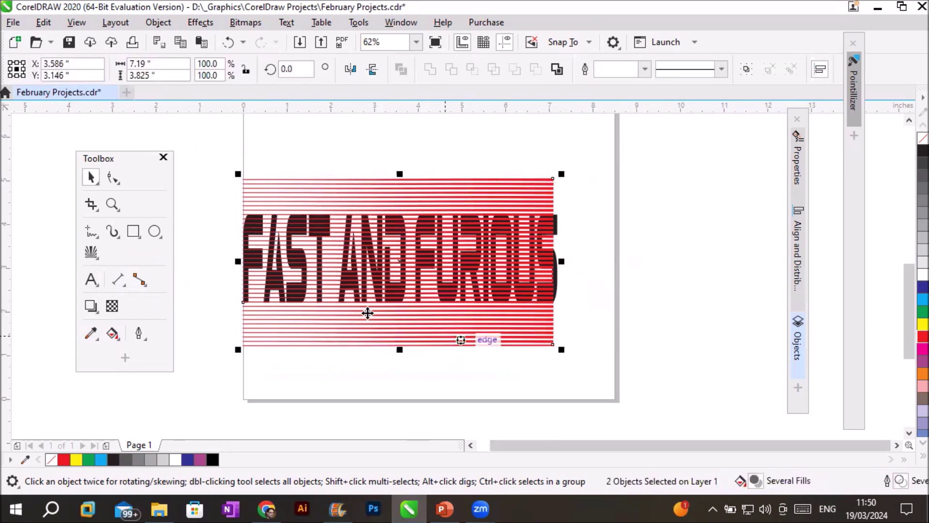
{"action": "left_click", "coordinate": [89, 251]}
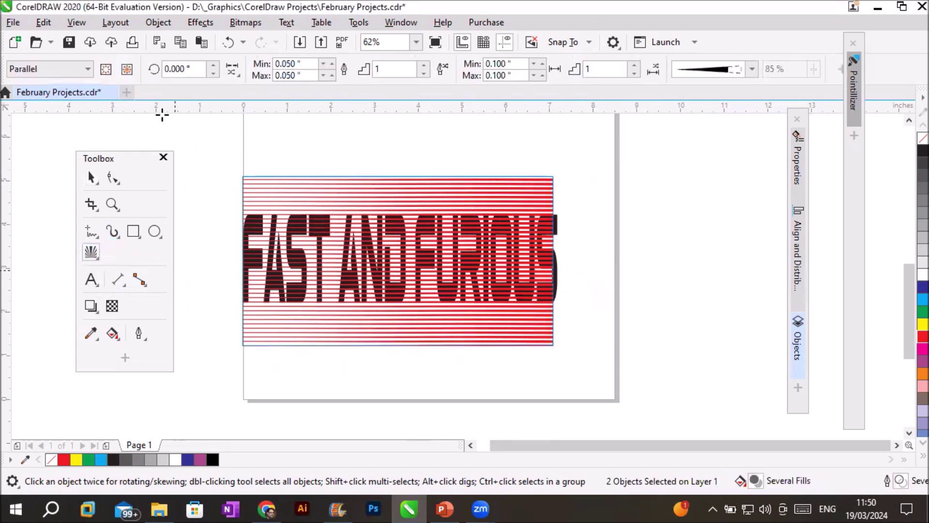
{"action": "left_click", "coordinate": [106, 69]}
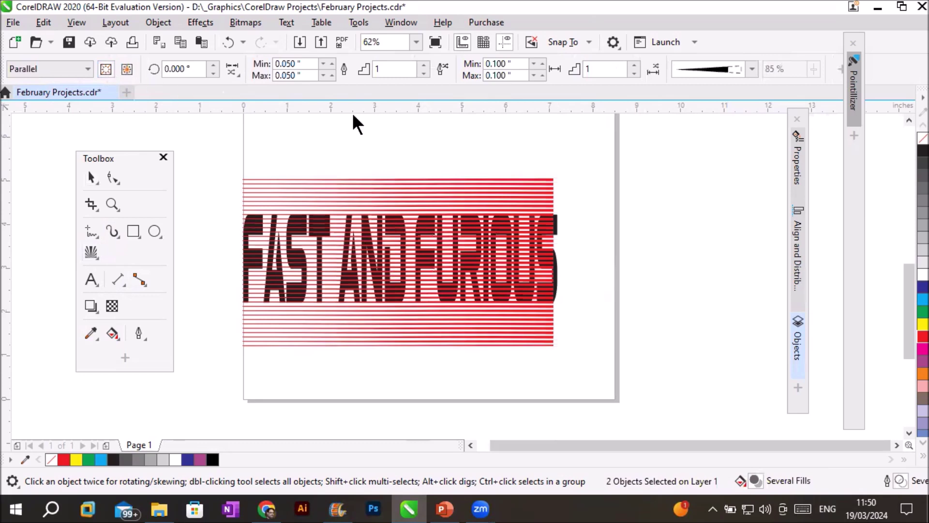
{"action": "scroll", "coordinate": [562, 206], "scroll_direction": "up", "scroll_amount": 2}
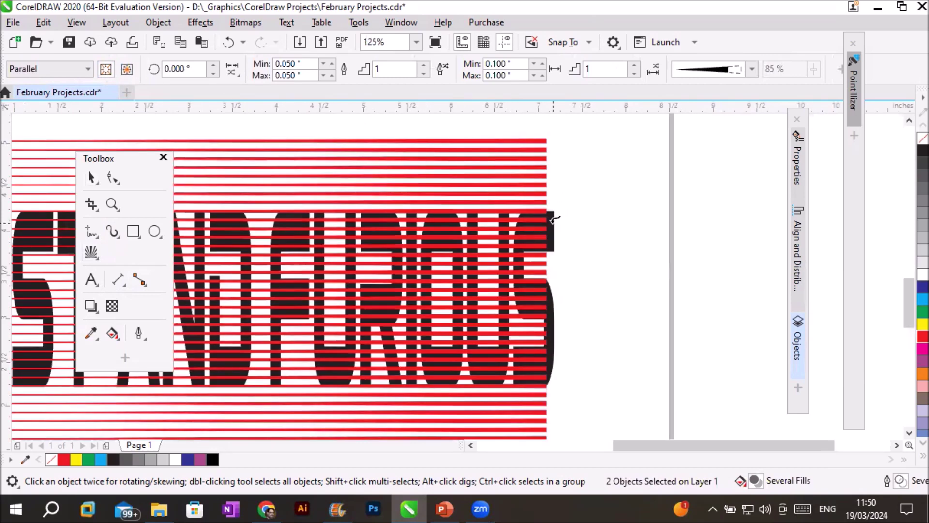
{"action": "left_click", "coordinate": [552, 222]}
{"action": "scroll", "coordinate": [552, 222], "scroll_direction": "down", "scroll_amount": 2}
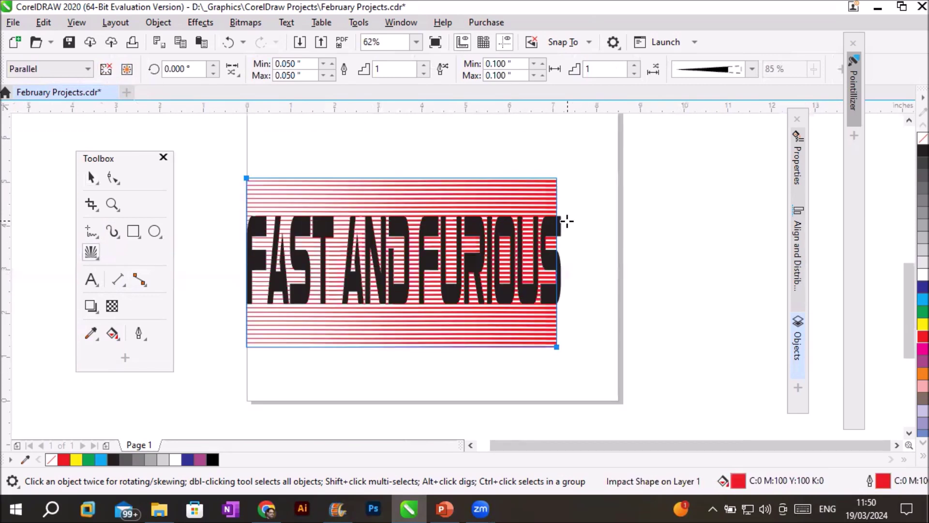
- Move the red lines and black lettering apart to inspect the cut-out, and undo the moves and the inner boundary
{"action": "left_click", "coordinate": [97, 177]}
{"action": "left_click", "coordinate": [92, 175]}
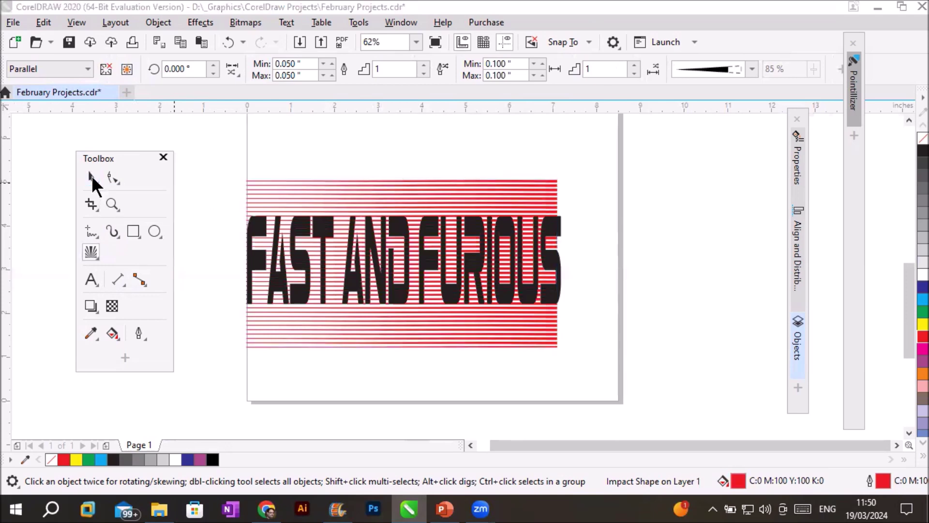
{"action": "left_click", "coordinate": [236, 153]}
{"action": "left_click_drag", "start_coordinate": [301, 193], "coordinate": [529, 185]}
{"action": "left_click_drag", "start_coordinate": [370, 227], "coordinate": [430, 339]}
{"action": "left_click_drag", "start_coordinate": [574, 207], "coordinate": [384, 156]}
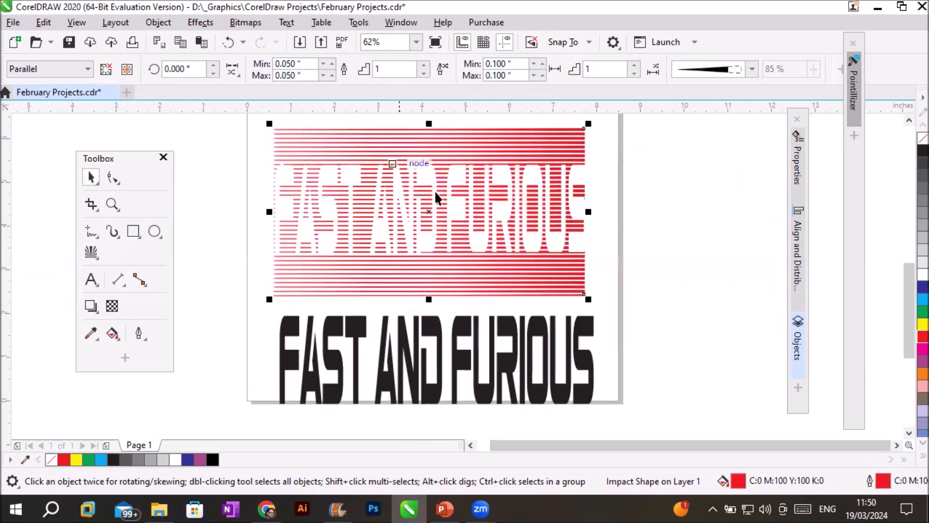
{"action": "left_click", "coordinate": [649, 270]}
{"action": "scroll", "coordinate": [405, 201], "scroll_direction": "up", "scroll_amount": 3}
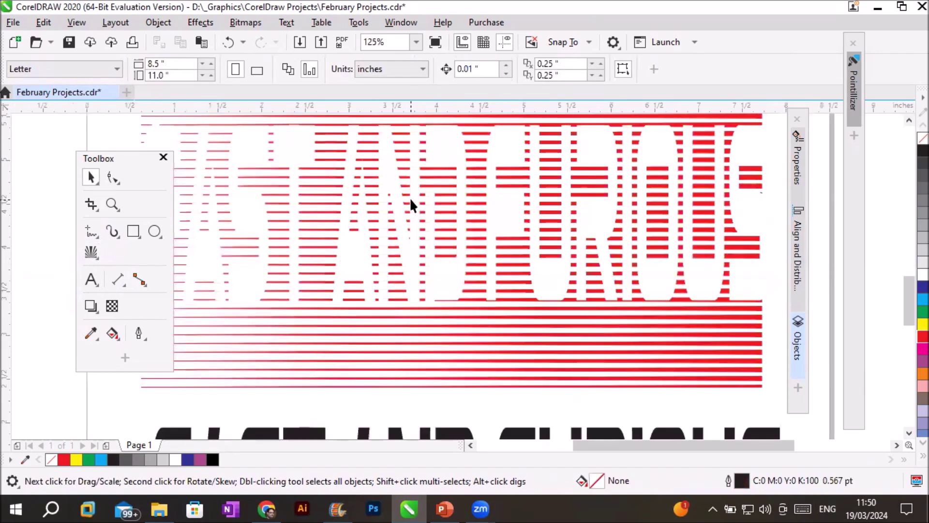
{"action": "scroll", "coordinate": [410, 197], "scroll_direction": "down", "scroll_amount": 3}
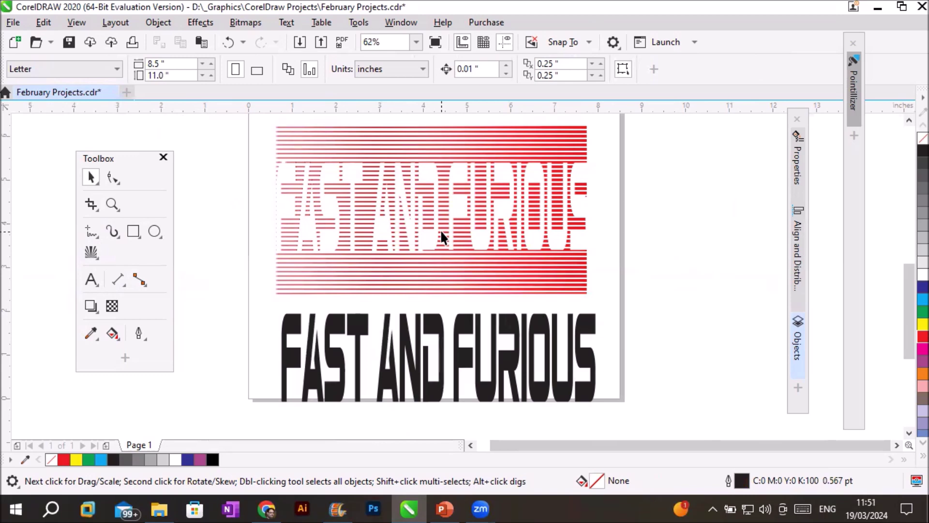
{"action": "key", "text": "ctrl+z"}
{"action": "key", "text": "ctrl+shift+z"}
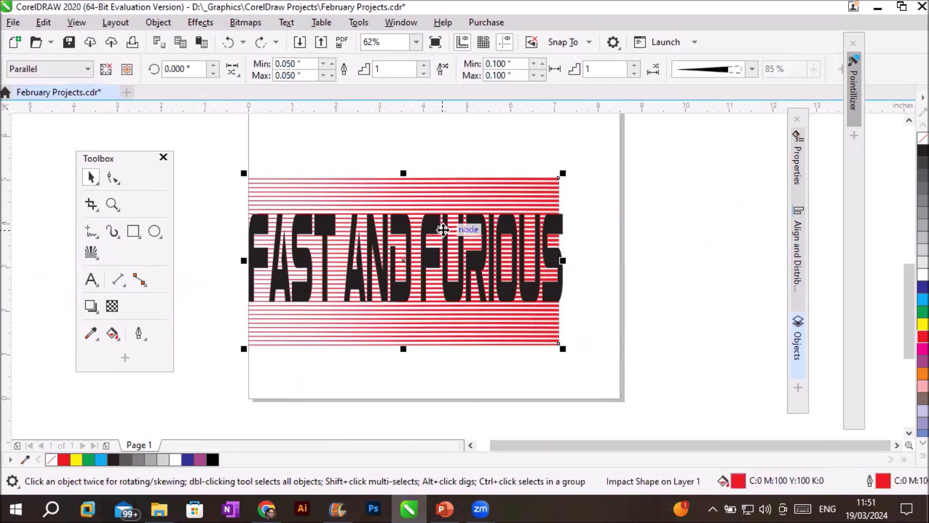
- Use the FAST AND FURIOUS curve as the outer boundary of the red impact lines with the Impact tool
{"action": "left_click", "coordinate": [442, 229], "text": "shift"}
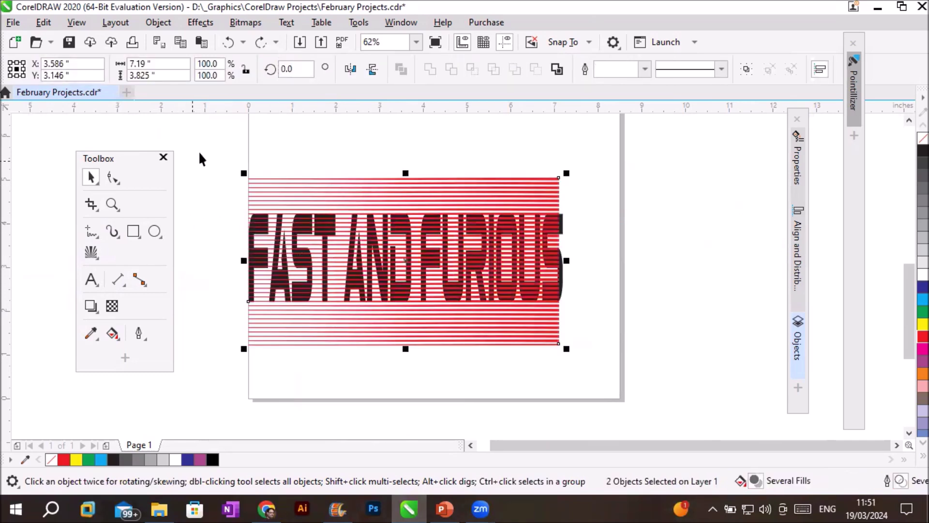
{"action": "left_click_drag", "start_coordinate": [201, 150], "coordinate": [605, 361]}
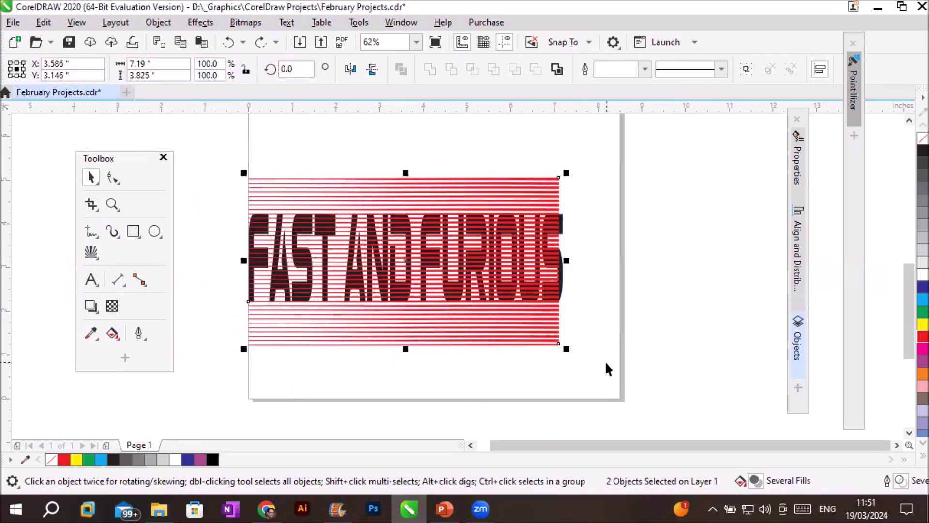
{"action": "left_click", "coordinate": [88, 247]}
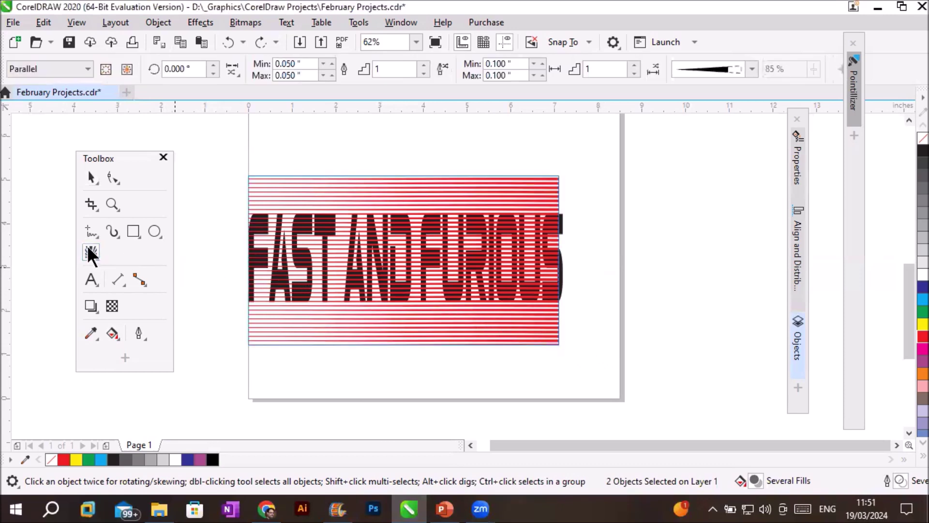
{"action": "left_click", "coordinate": [125, 69]}
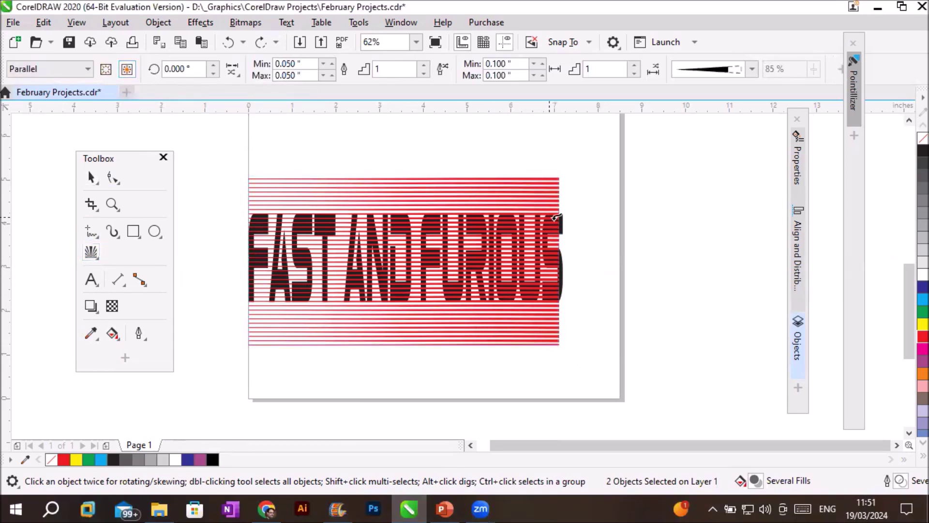
{"action": "scroll", "coordinate": [569, 220], "scroll_direction": "up", "scroll_amount": 2}
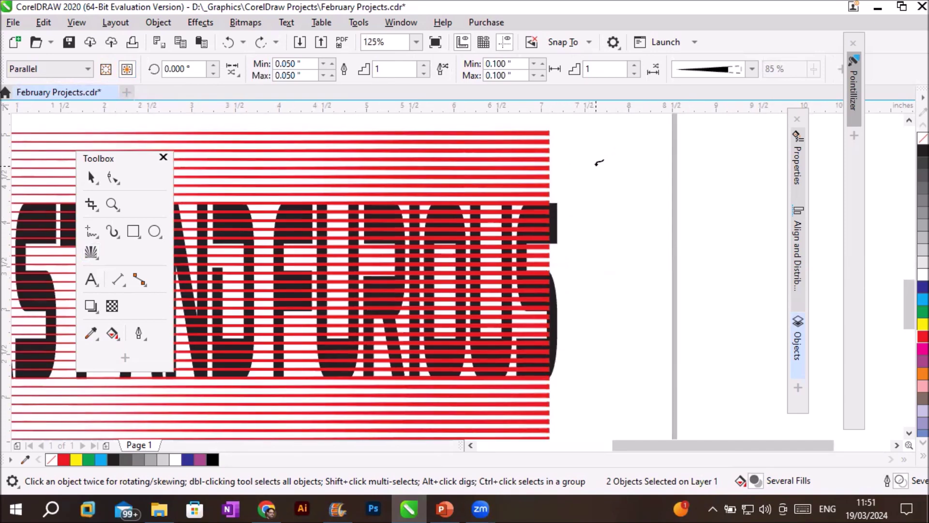
{"action": "left_click", "coordinate": [555, 209]}
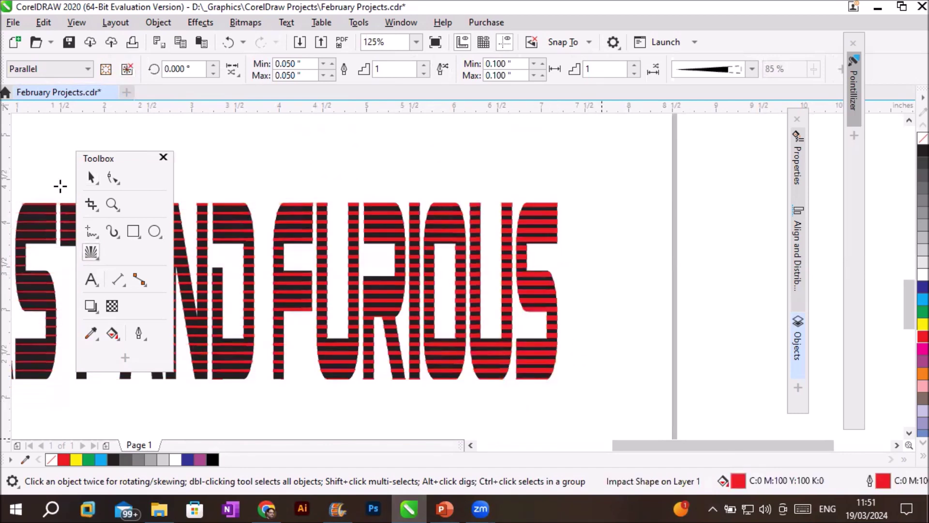
- Move the red striped lettering off the black lettering to the page area above it, and line the black lettering up underneath
{"action": "key", "text": "space"}
{"action": "left_click_drag", "start_coordinate": [303, 228], "coordinate": [515, 177]}
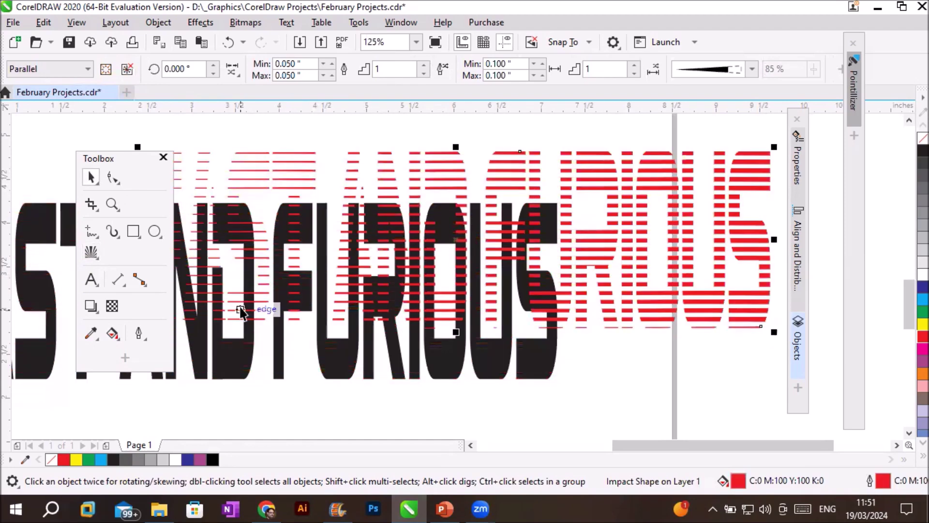
{"action": "scroll", "coordinate": [223, 316], "scroll_direction": "down", "scroll_amount": 2}
{"action": "left_click", "coordinate": [97, 161]}
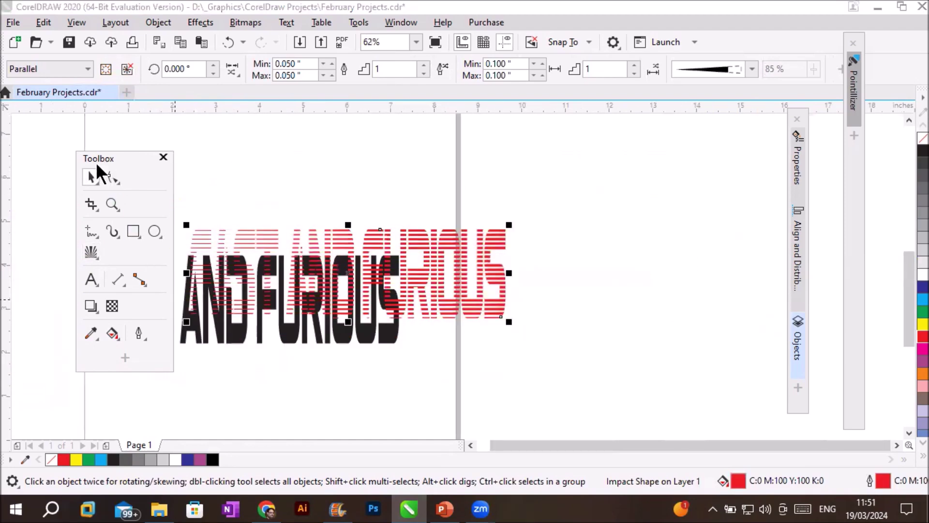
{"action": "left_click_drag", "start_coordinate": [96, 163], "coordinate": [55, 234]}
{"action": "left_click_drag", "start_coordinate": [423, 248], "coordinate": [365, 183]}
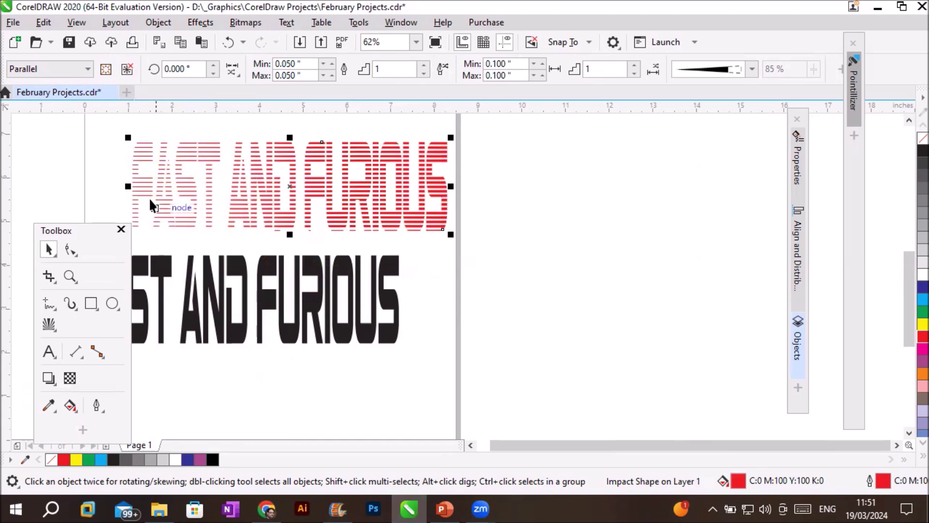
{"action": "left_click_drag", "start_coordinate": [241, 278], "coordinate": [307, 265]}
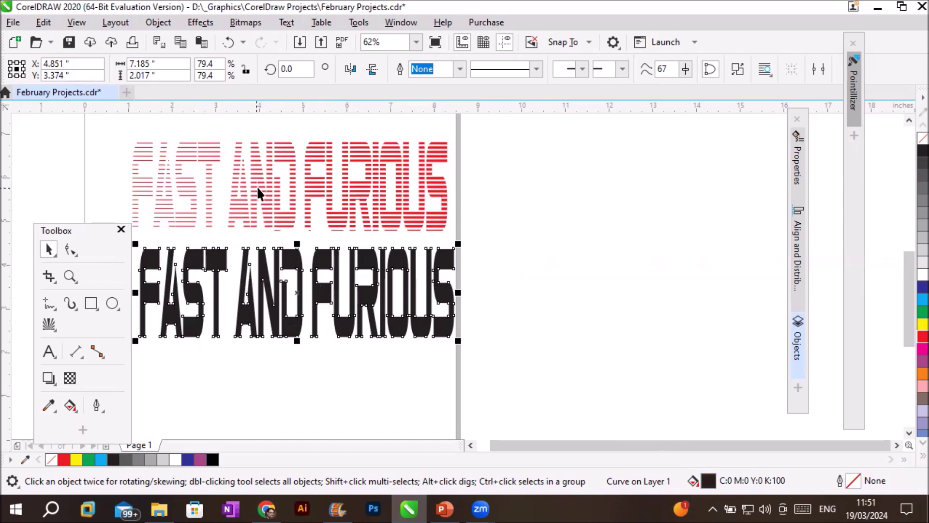
{"action": "left_click", "coordinate": [391, 393]}
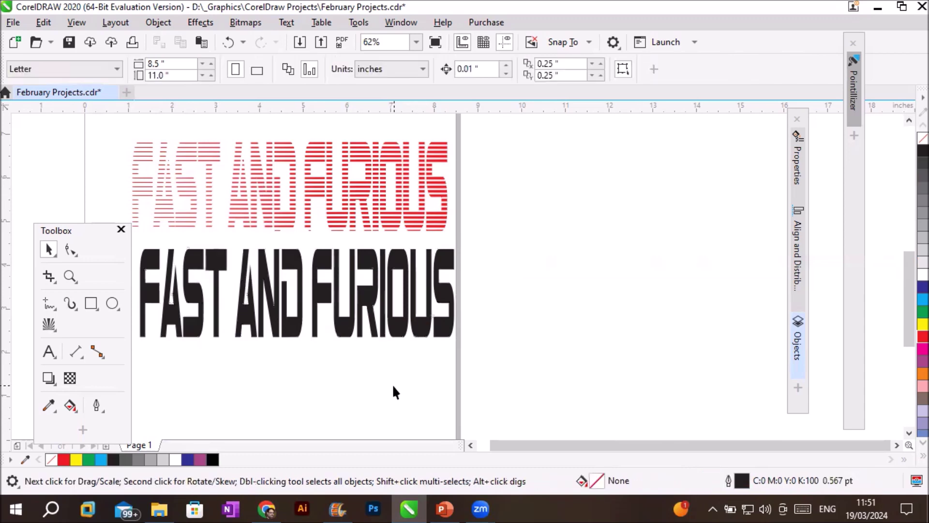
- Import pngwing.com (2).png from the Downloads folder and place it over the lettering at about 1.9 by 3.1 inches
{"action": "left_click", "coordinate": [13, 23]}
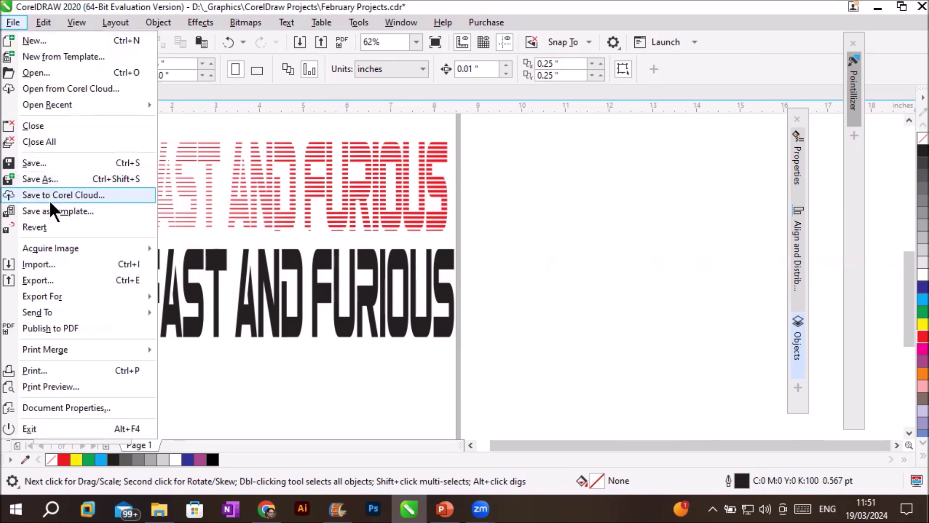
{"action": "left_click", "coordinate": [56, 265]}
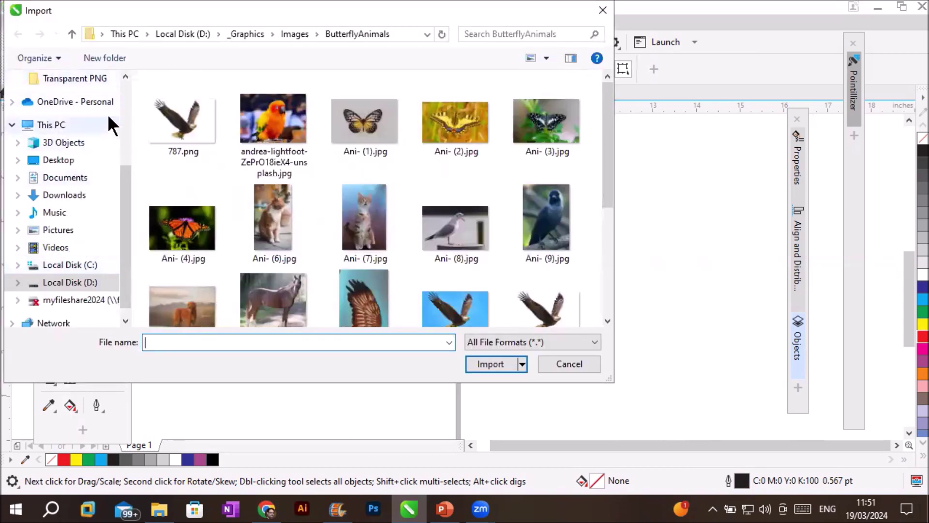
{"action": "left_click", "coordinate": [123, 89]}
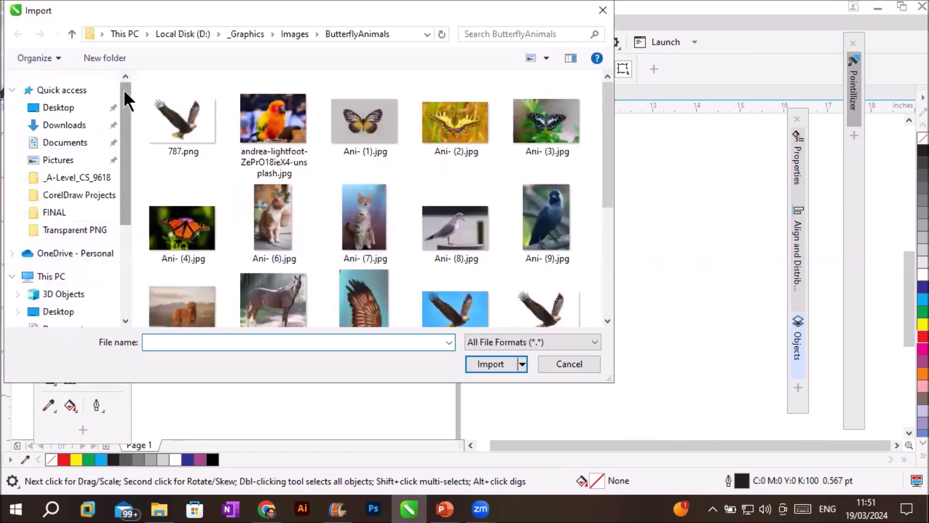
{"action": "left_click", "coordinate": [70, 126]}
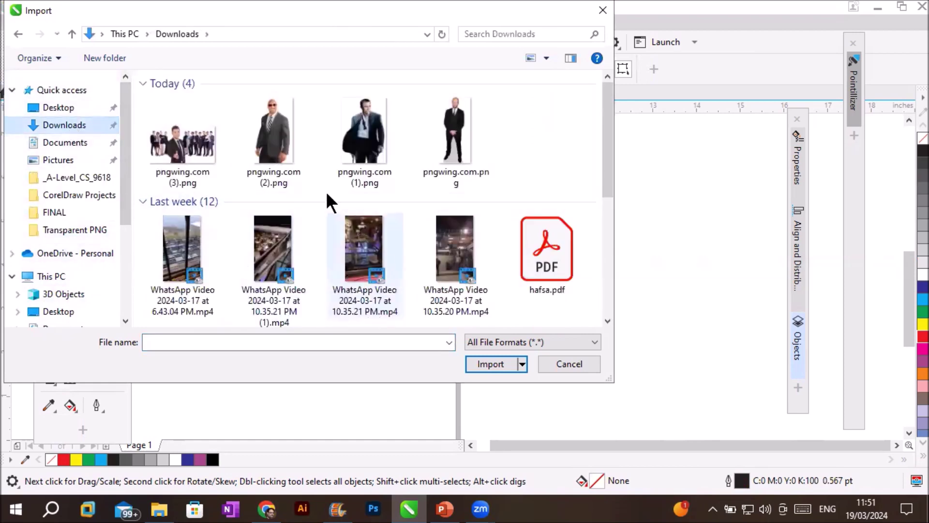
{"action": "left_click", "coordinate": [292, 184]}
{"action": "left_click", "coordinate": [479, 364]}
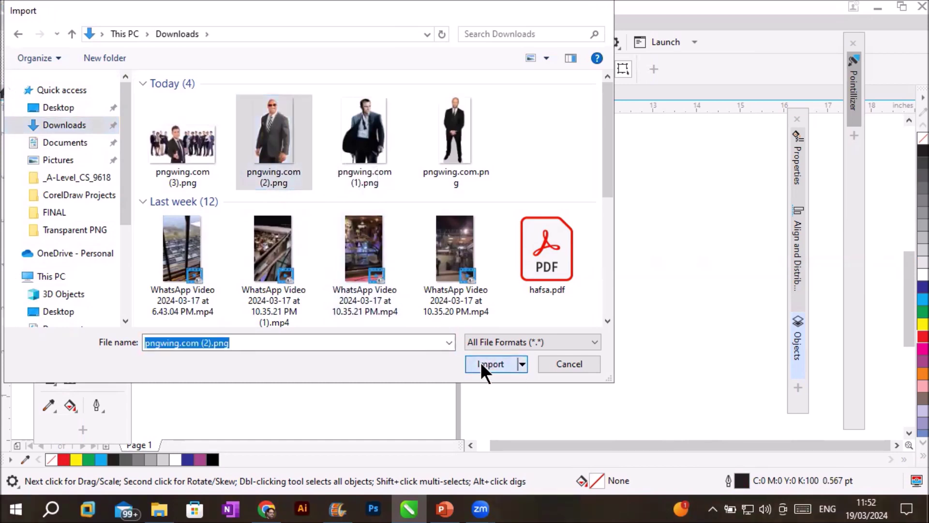
{"action": "left_click", "coordinate": [474, 411]}
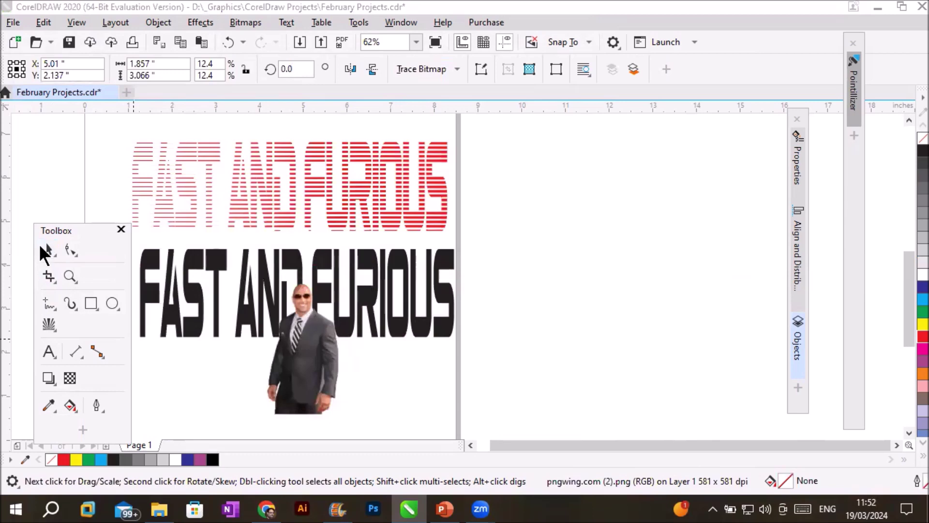
- Move the Toolbox beside the page, enlarge the picture of the man and position it over the word FURIOUS
{"action": "left_click_drag", "start_coordinate": [69, 228], "coordinate": [712, 181]}
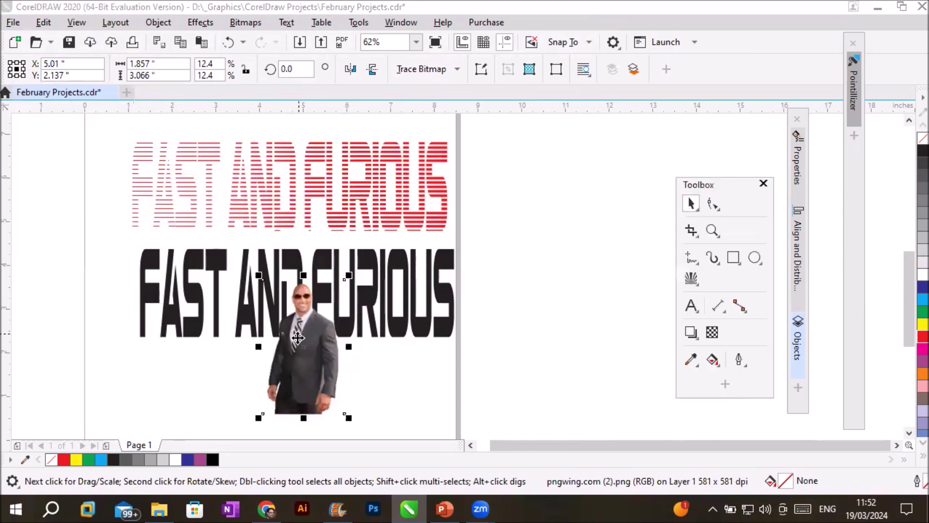
{"action": "left_click_drag", "start_coordinate": [352, 272], "coordinate": [405, 182]}
{"action": "left_click_drag", "start_coordinate": [331, 282], "coordinate": [363, 219]}
{"action": "left_click", "coordinate": [538, 239]}
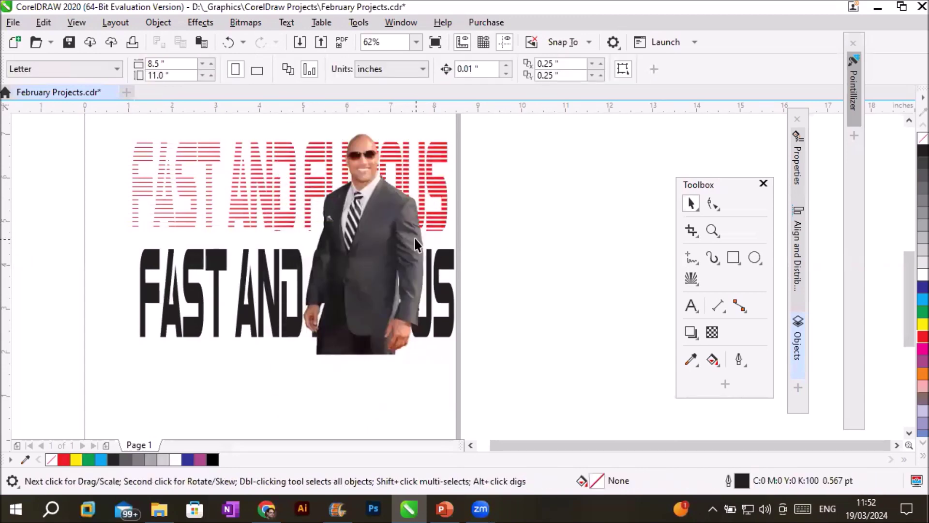
- Clear space on the page by moving the picture beside its right edge and both letterings off its left side
{"action": "scroll", "coordinate": [415, 244], "scroll_direction": "down", "scroll_amount": 2}
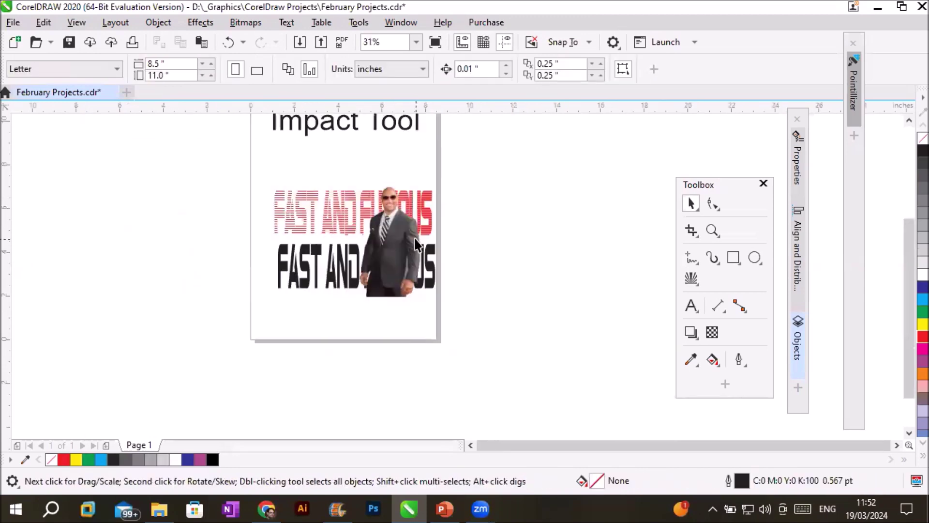
{"action": "left_click", "coordinate": [908, 120]}
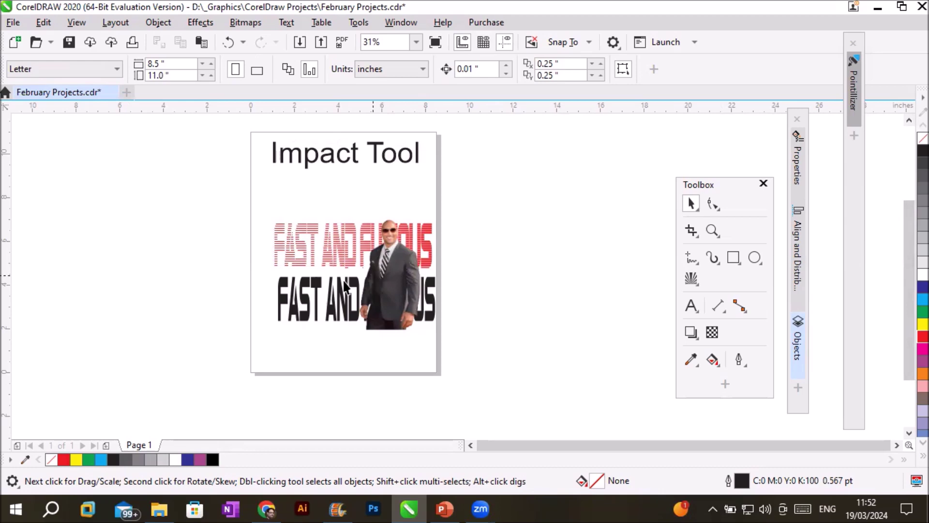
{"action": "left_click_drag", "start_coordinate": [407, 275], "coordinate": [495, 220]}
{"action": "left_click_drag", "start_coordinate": [251, 209], "coordinate": [458, 347]}
{"action": "left_click_drag", "start_coordinate": [334, 297], "coordinate": [186, 228]}
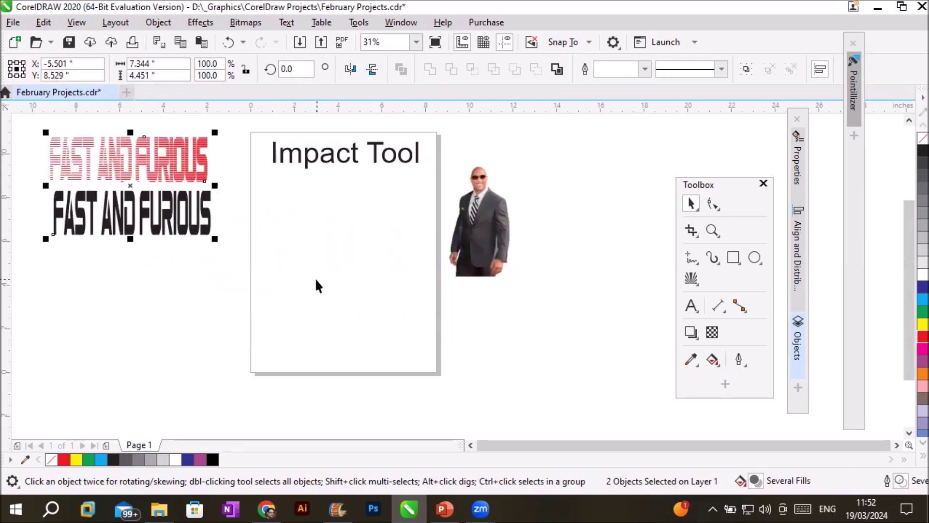
- Set the Impact tool's effect style to Radial with both letterings selected
{"action": "left_click", "coordinate": [689, 276]}
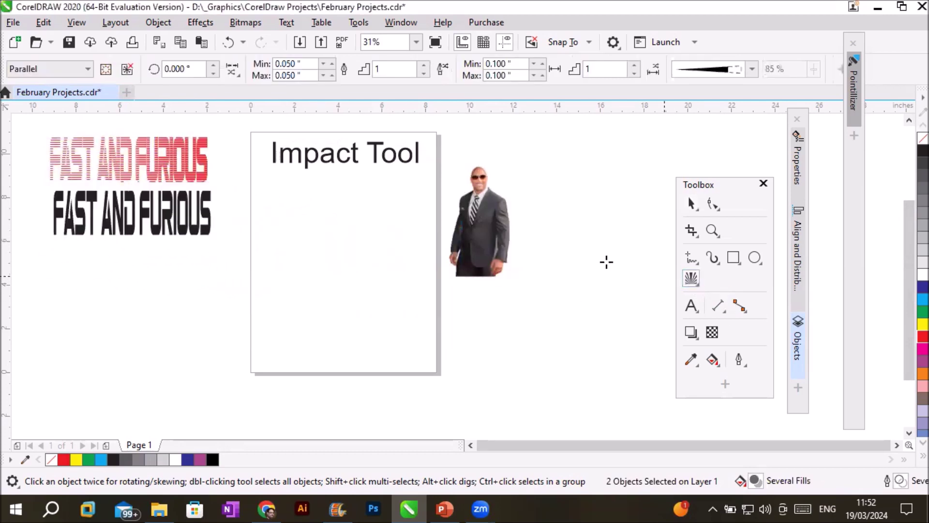
{"action": "left_click", "coordinate": [88, 69]}
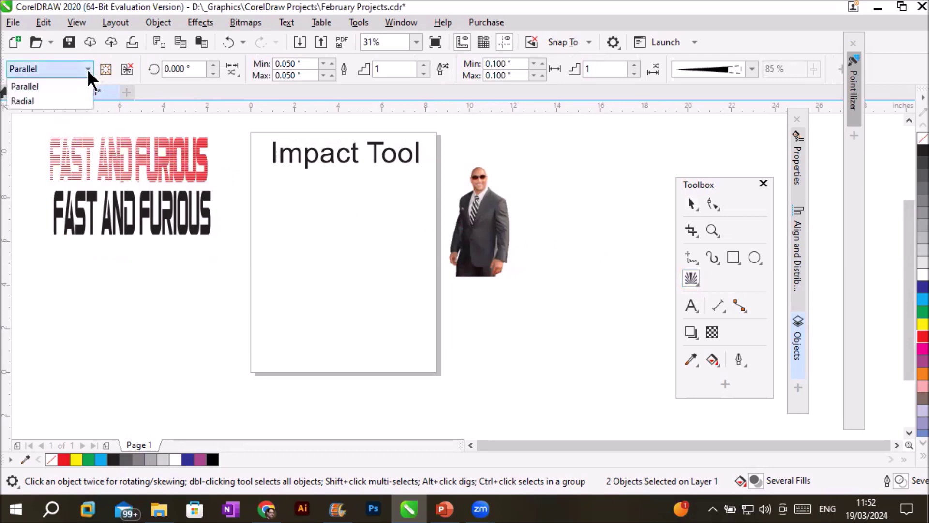
{"action": "left_click", "coordinate": [54, 102]}
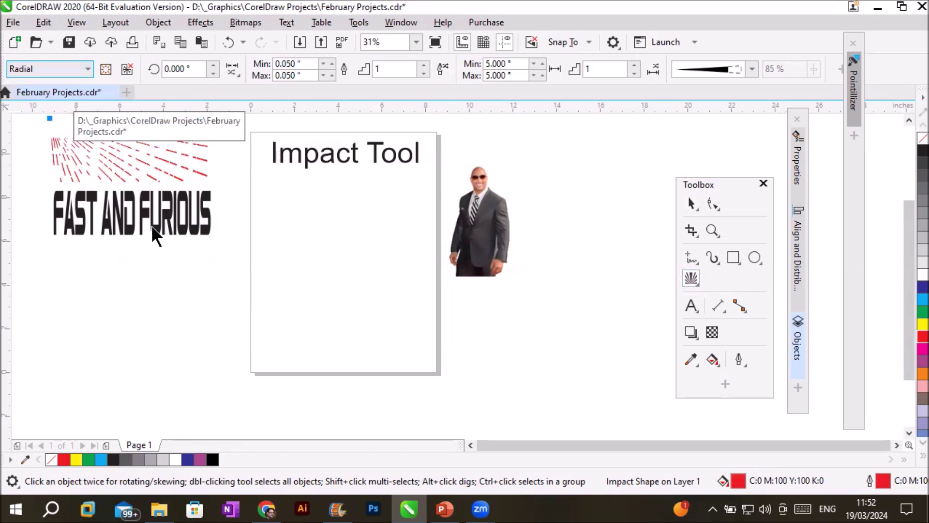
- Undo the Radial style change on the two letterings and deselect them
{"action": "key", "text": "ctrl+z"}
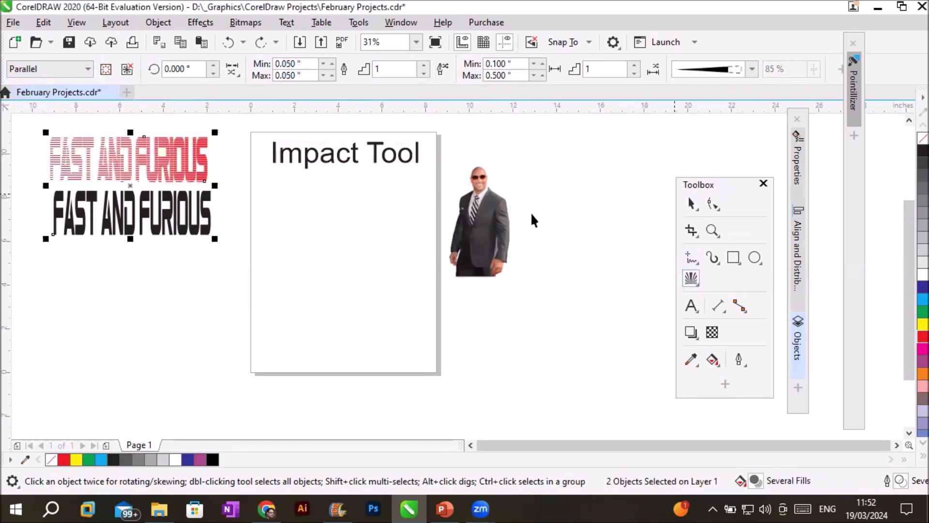
{"action": "left_click", "coordinate": [691, 203]}
{"action": "left_click", "coordinate": [309, 255]}
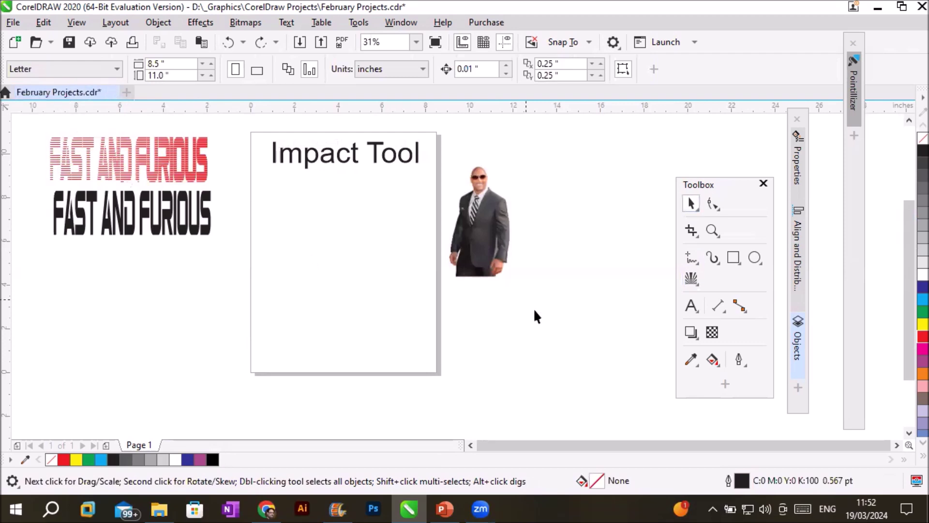
- Draw a Radial style Impact effect about 7 inches across and move it onto the page below the Impact Tool title
{"action": "left_click", "coordinate": [691, 277]}
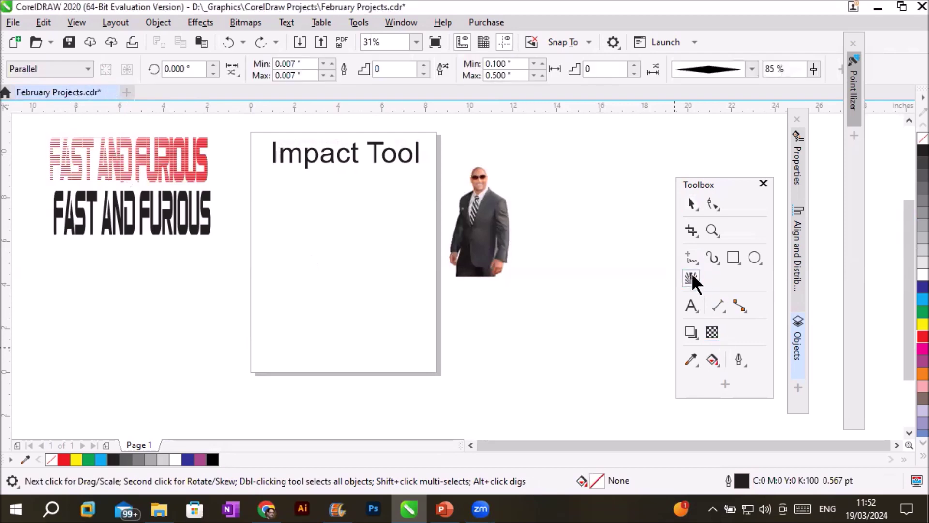
{"action": "left_click", "coordinate": [86, 69]}
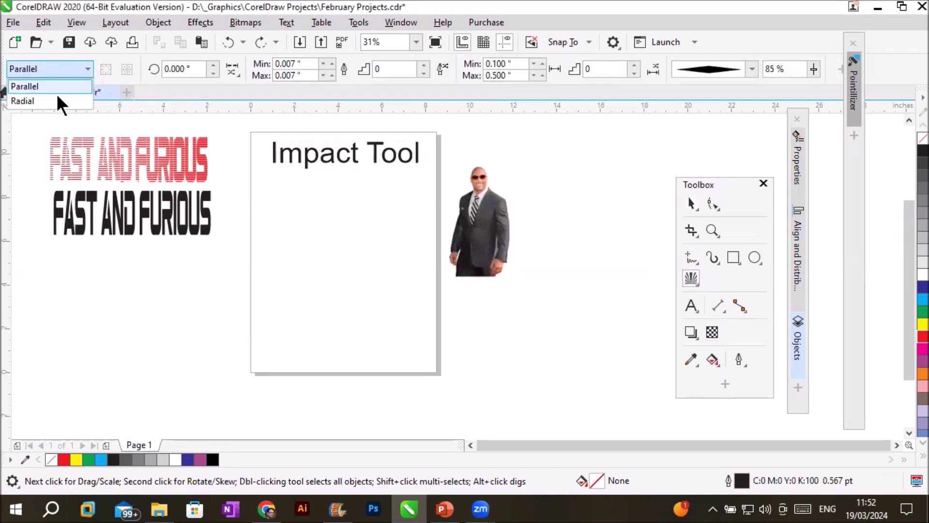
{"action": "left_click", "coordinate": [22, 101]}
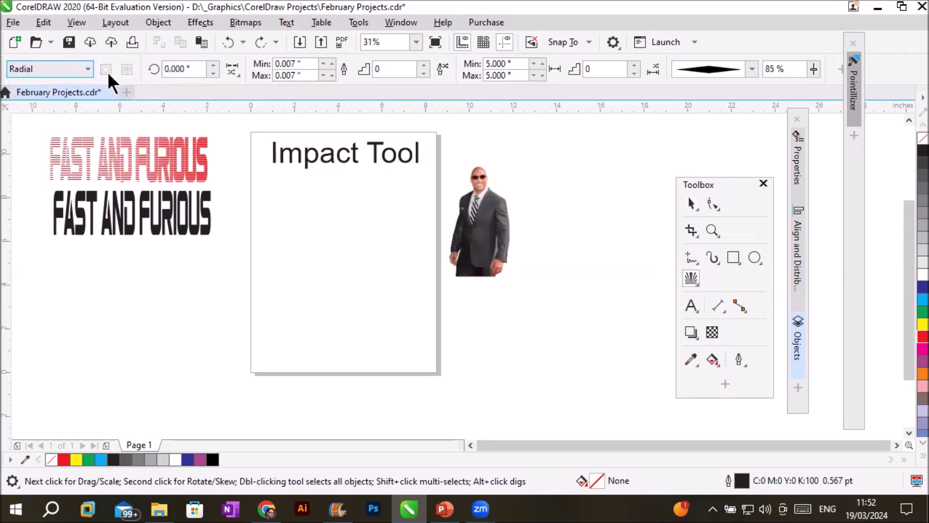
{"action": "left_click", "coordinate": [186, 68]}
{"action": "left_click_drag", "start_coordinate": [280, 63], "coordinate": [312, 76]}
{"action": "left_click", "coordinate": [312, 76]}
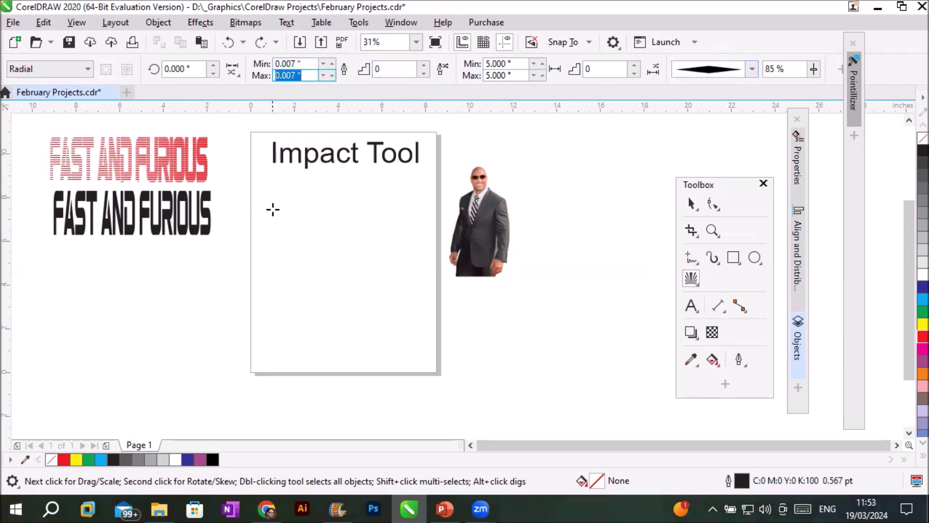
{"action": "left_click_drag", "start_coordinate": [267, 209], "coordinate": [336, 248]}
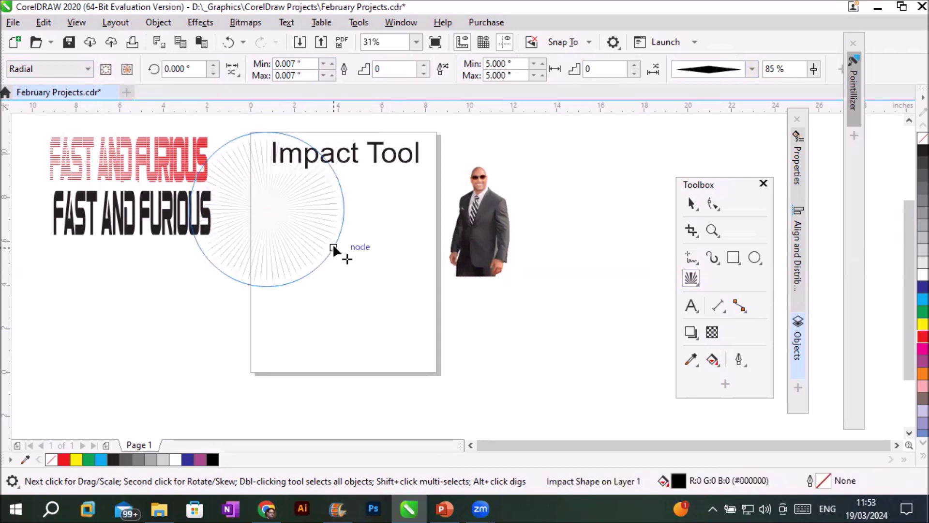
{"action": "key", "text": "space"}
{"action": "left_click_drag", "start_coordinate": [274, 208], "coordinate": [373, 255]}
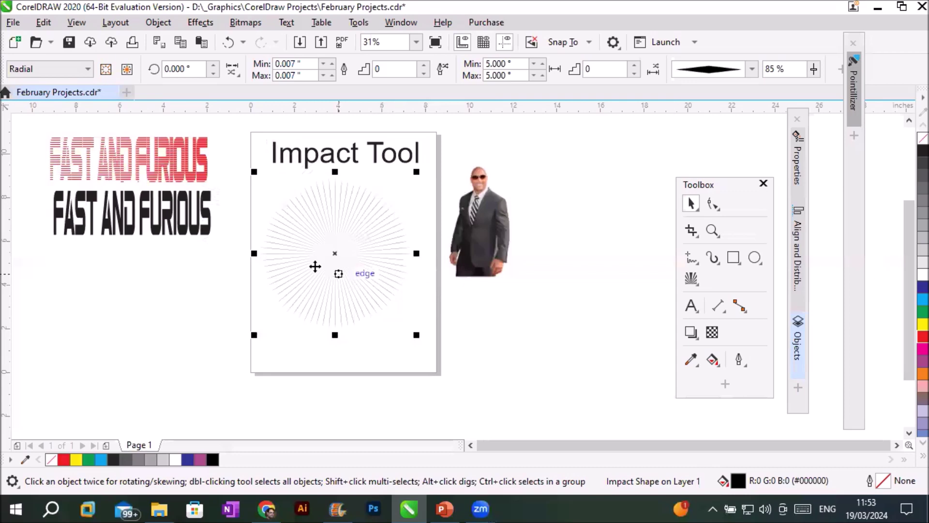
- Set the radial effect's line width to a minimum of 0.5 inch and a maximum of 0.7 inch
{"action": "scroll", "coordinate": [318, 255], "scroll_direction": "up", "scroll_amount": 2}
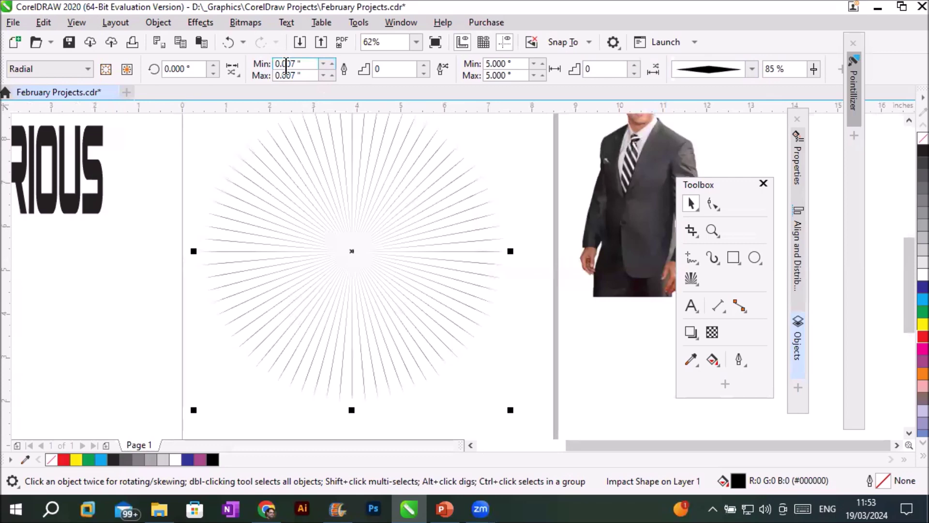
{"action": "left_click_drag", "start_coordinate": [280, 62], "coordinate": [342, 68]}
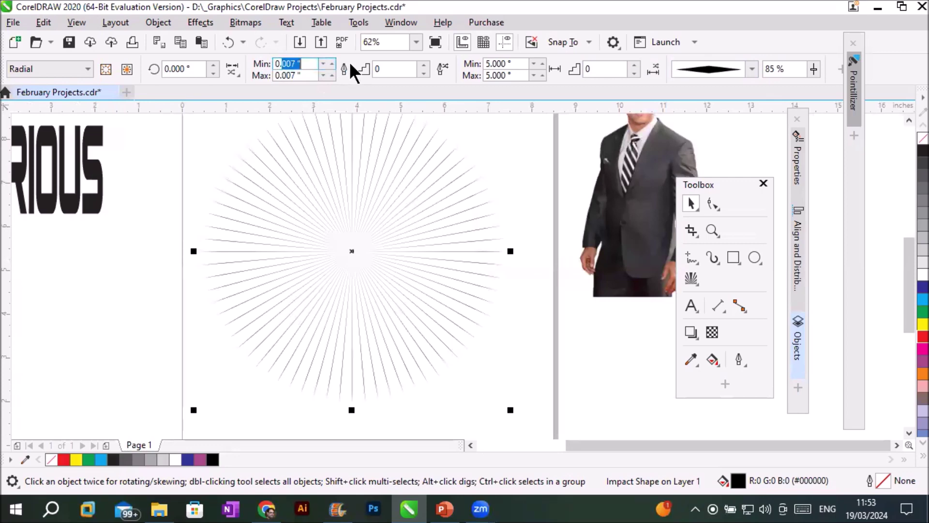
{"action": "type", "text": "."}
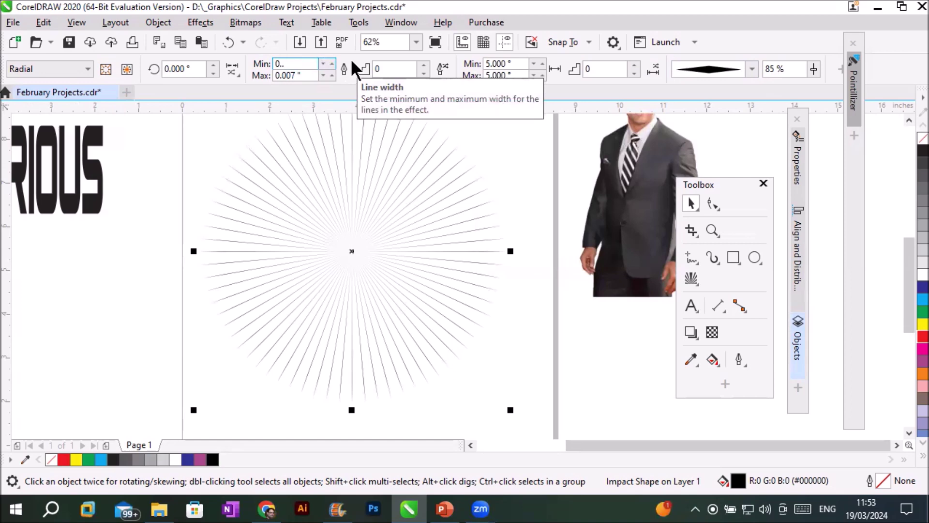
{"action": "type", "text": "5"}
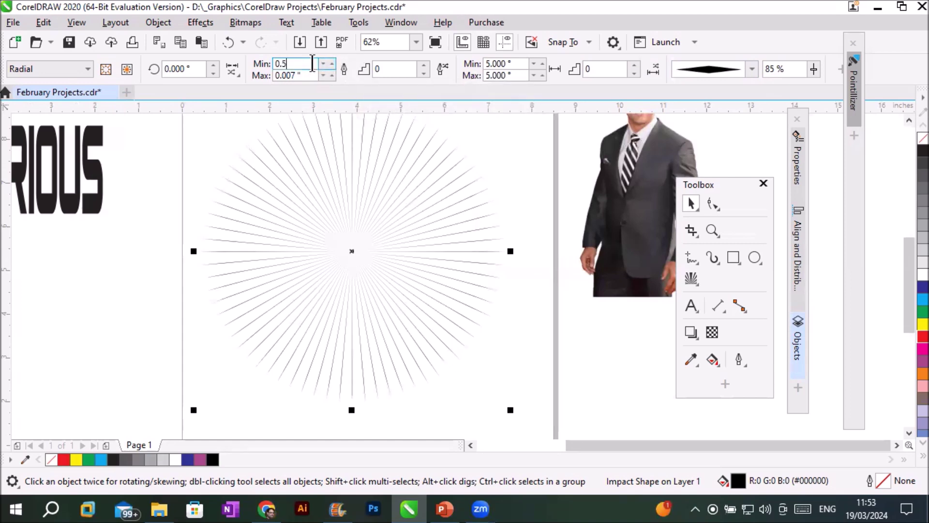
{"action": "left_click", "coordinate": [284, 76]}
{"action": "left_click_drag", "start_coordinate": [284, 76], "coordinate": [313, 77]}
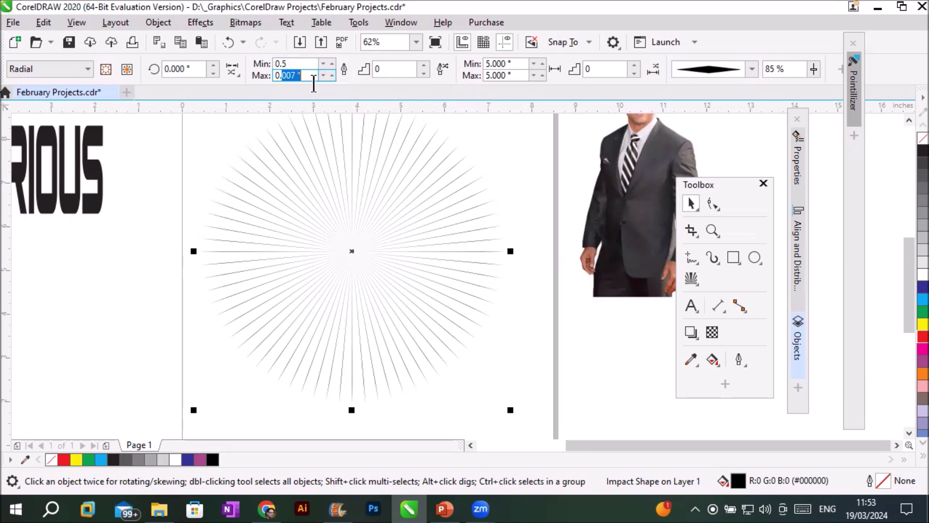
{"action": "type", "text": ".7"}
{"action": "key", "text": "Return"}
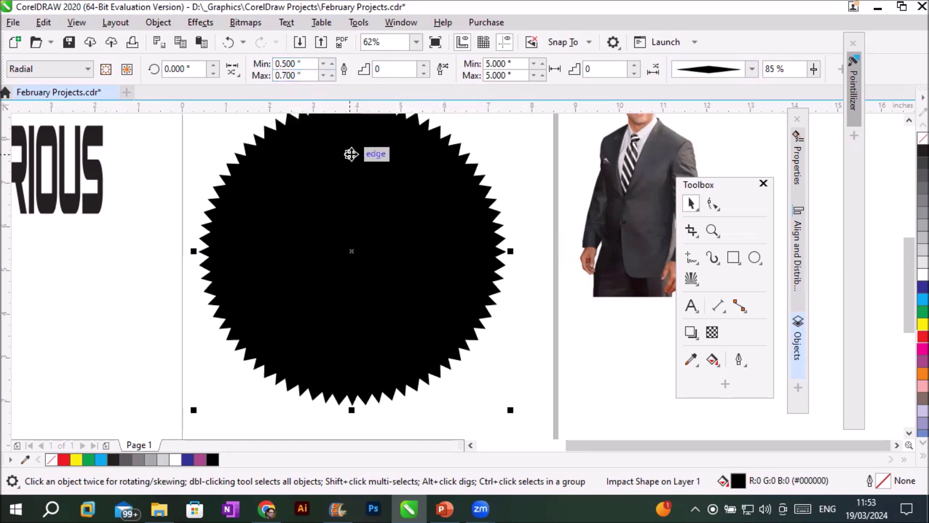
{"action": "scroll", "coordinate": [350, 154], "scroll_direction": "up", "scroll_amount": 2}
{"action": "scroll", "coordinate": [350, 154], "scroll_direction": "down", "scroll_amount": 2}
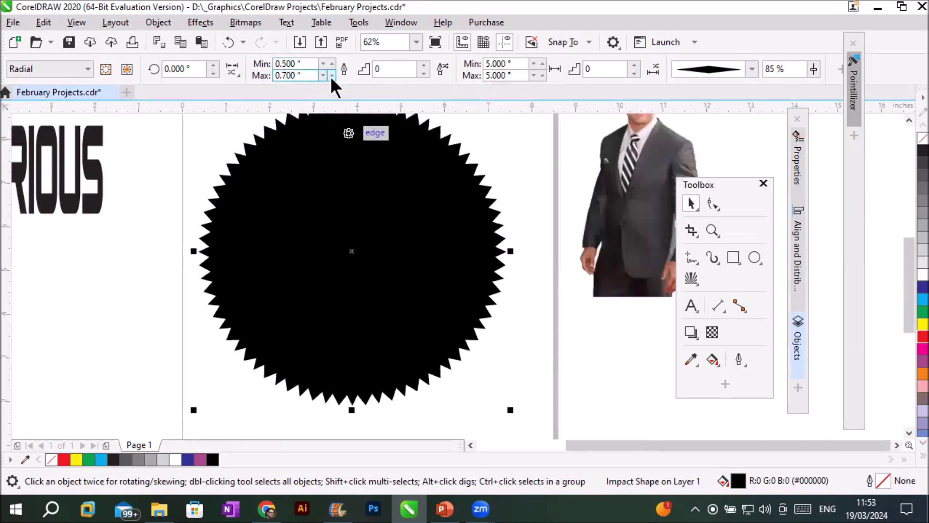
- Reduce the radial effect's minimum line width to 0.05 inch
{"action": "left_click_drag", "start_coordinate": [282, 64], "coordinate": [314, 73]}
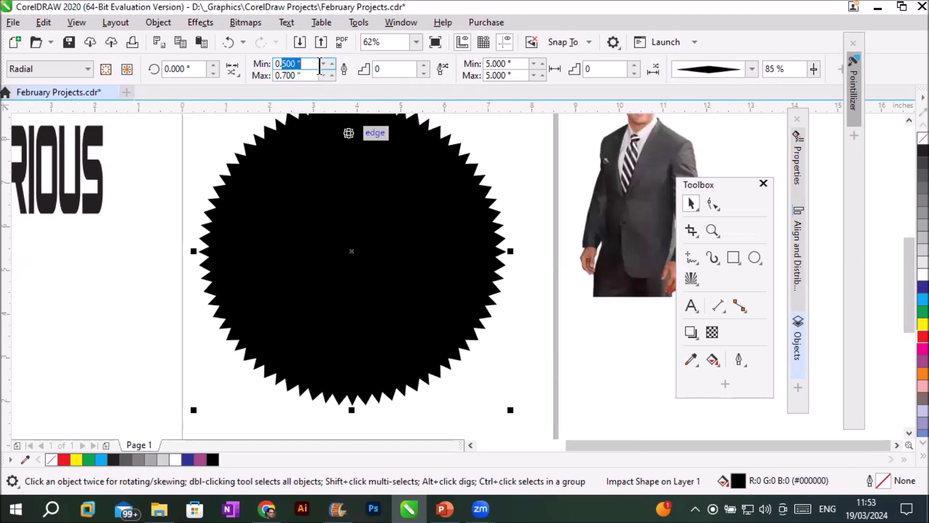
{"action": "key", "text": "BackSpace"}
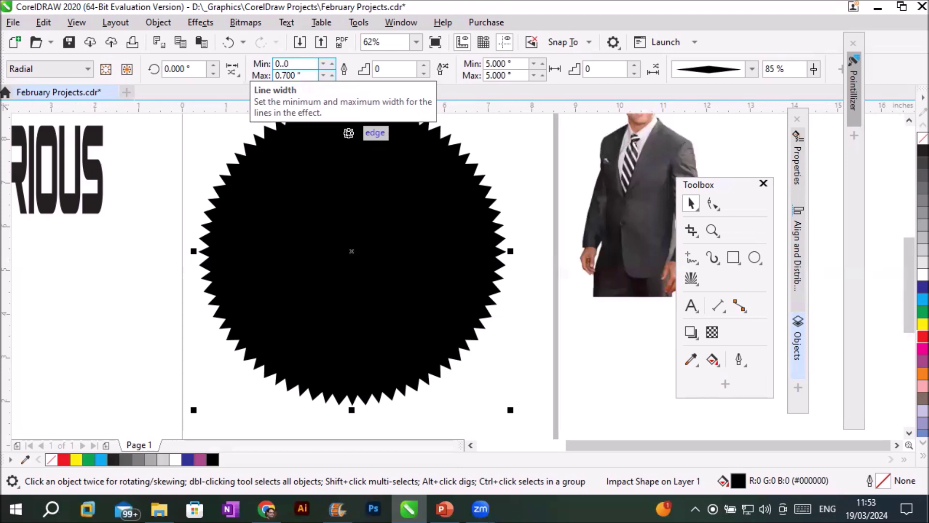
{"action": "type", "text": ".07"}
{"action": "key", "text": "Return"}
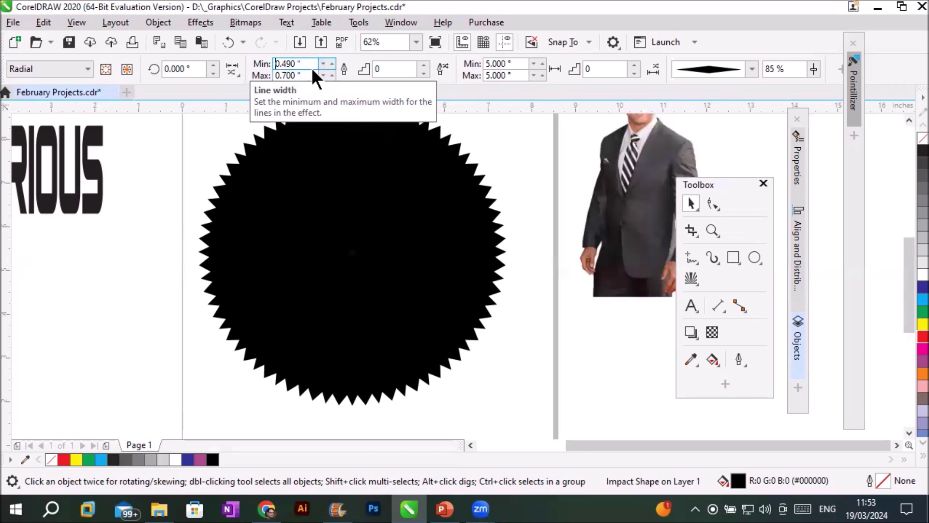
{"action": "left_click_drag", "start_coordinate": [279, 64], "coordinate": [319, 67]}
{"action": "type", "text": "0"}
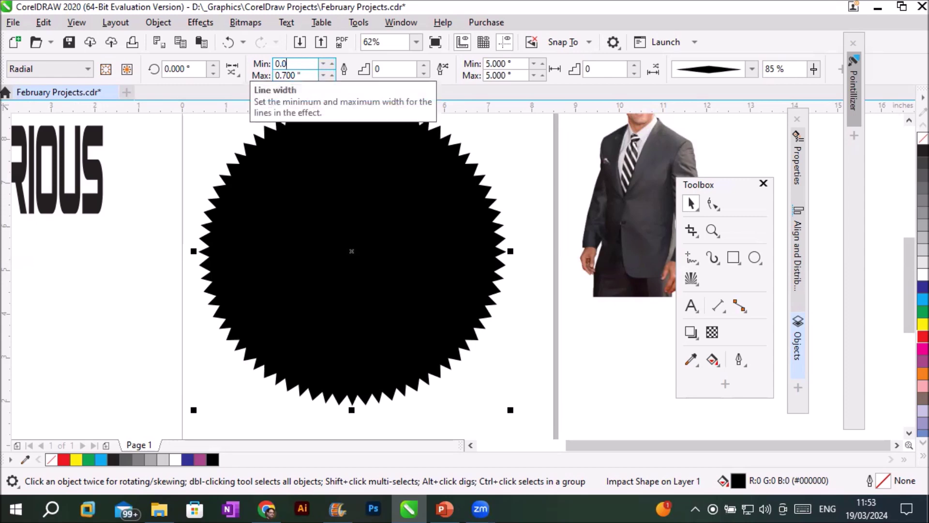
{"action": "type", "text": "5"}
{"action": "key", "text": "Return"}
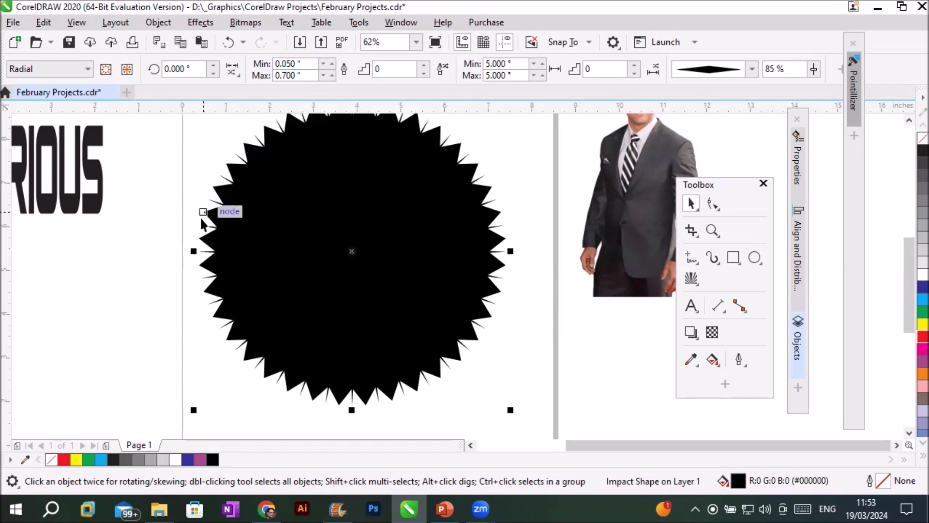
- Reduce the radial effect's maximum line width to 0.1 inch and inspect the resulting lines
{"action": "left_click_drag", "start_coordinate": [284, 75], "coordinate": [317, 79]}
{"action": "key", "text": "BackSpace"}
{"action": "key", "text": "BackSpace"}
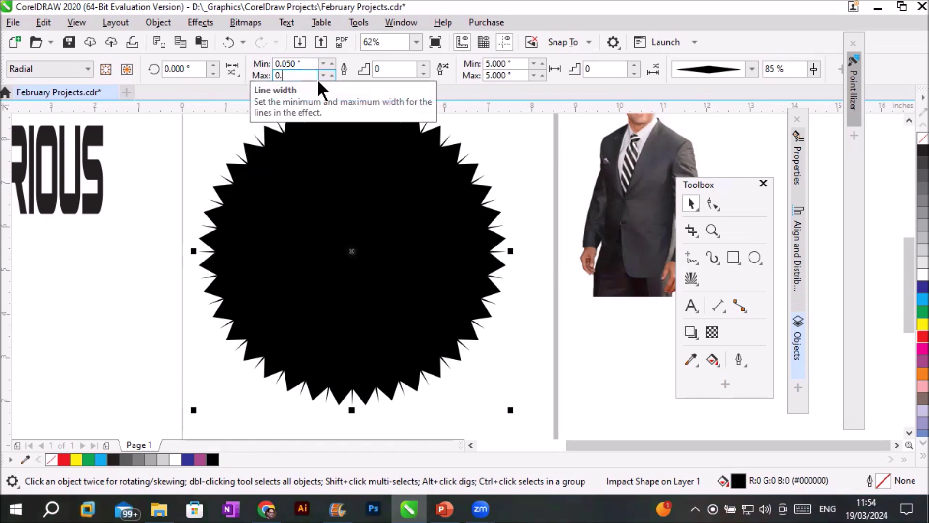
{"action": "type", "text": "1"}
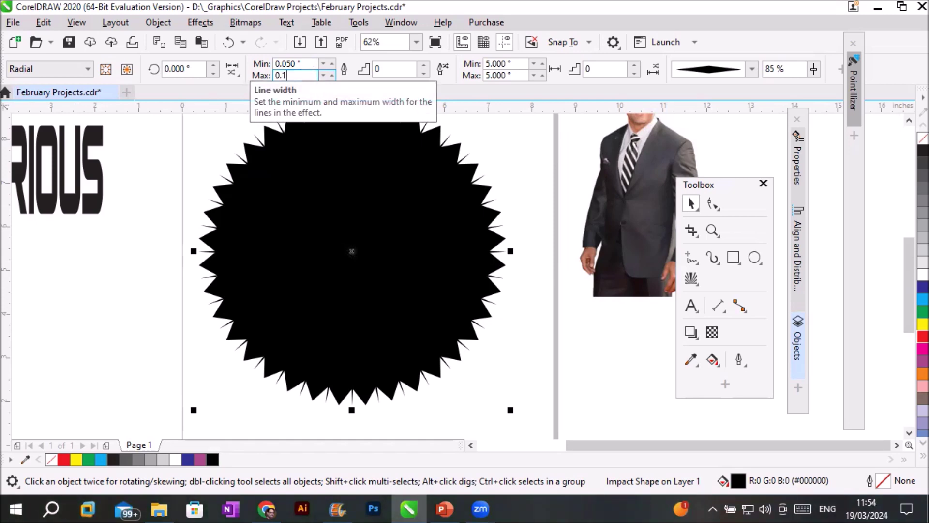
{"action": "key", "text": "Return"}
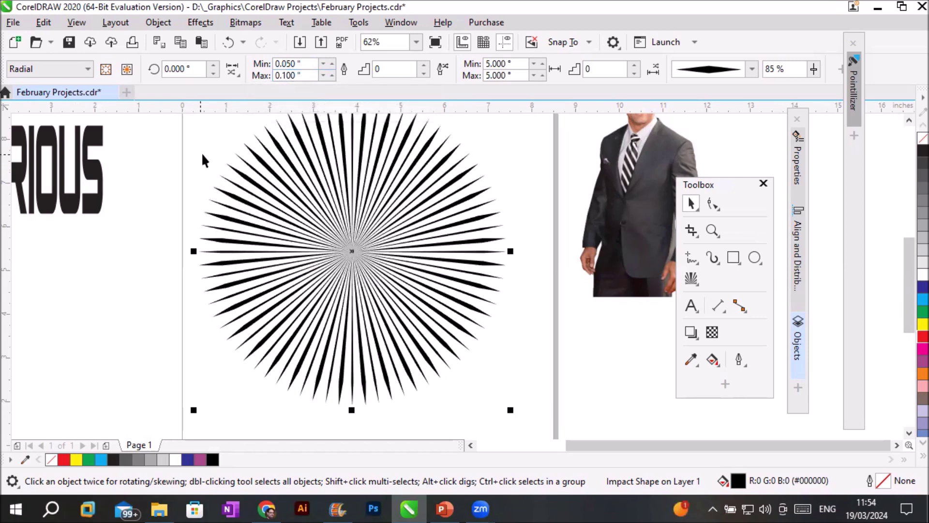
{"action": "scroll", "coordinate": [249, 131], "scroll_direction": "up", "scroll_amount": 2}
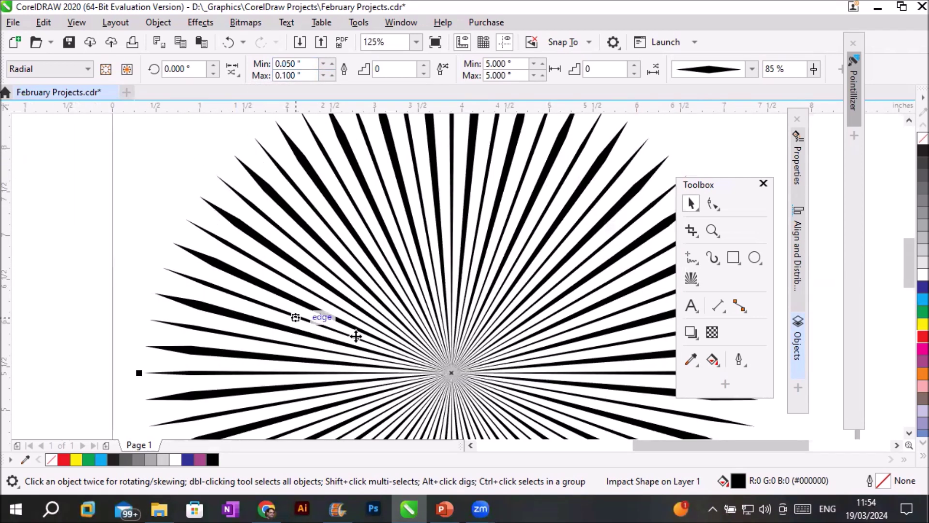
{"action": "scroll", "coordinate": [424, 311], "scroll_direction": "down", "scroll_amount": 2}
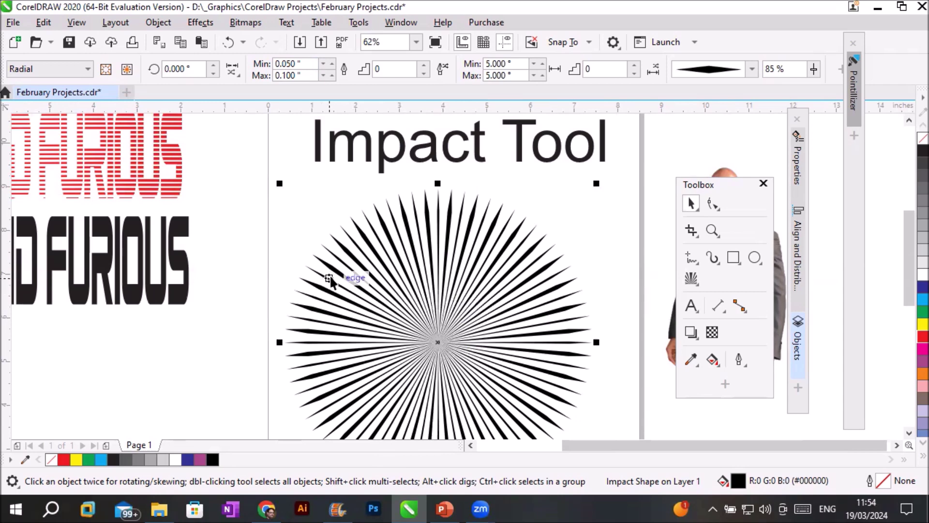
- Raise the radial effect's angle of rotation stepwise to 100 degrees
{"action": "left_click", "coordinate": [214, 65]}
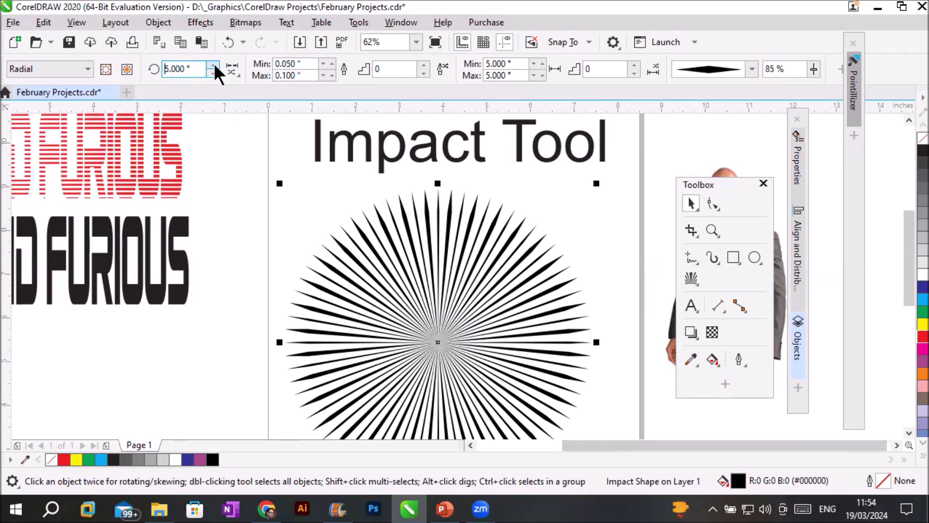
{"action": "left_click", "coordinate": [215, 66]}
{"action": "left_click", "coordinate": [213, 65]}
{"action": "left_click", "coordinate": [213, 66]}
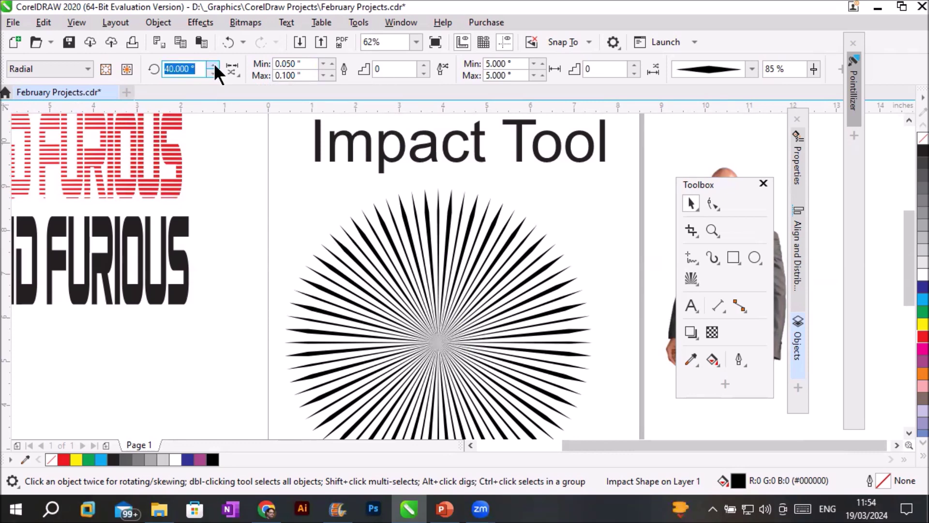
{"action": "left_click", "coordinate": [213, 65]}
{"action": "left_click", "coordinate": [214, 66]}
{"action": "left_click", "coordinate": [214, 65]}
{"action": "left_click", "coordinate": [214, 65]}
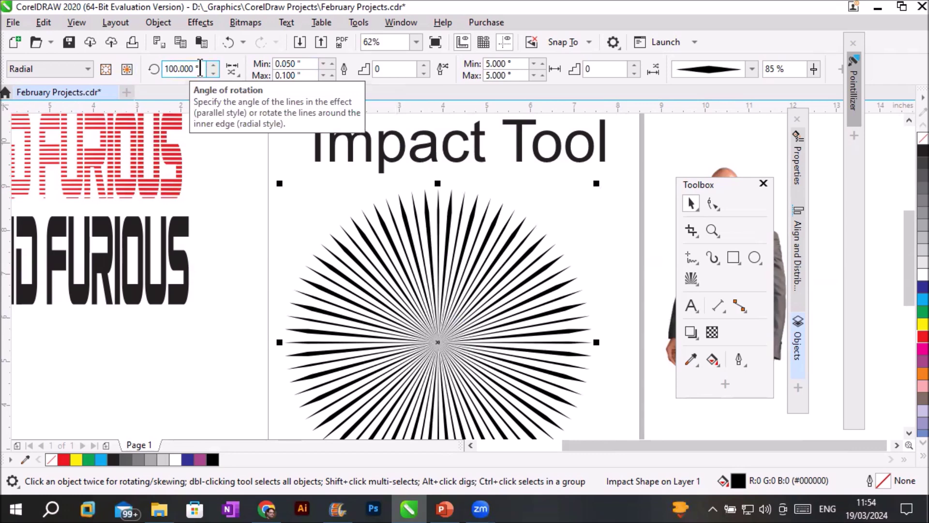
- Try random start points on the radial lines, examine the centre of the effect, and switch the option off again
{"action": "left_click", "coordinate": [236, 71]}
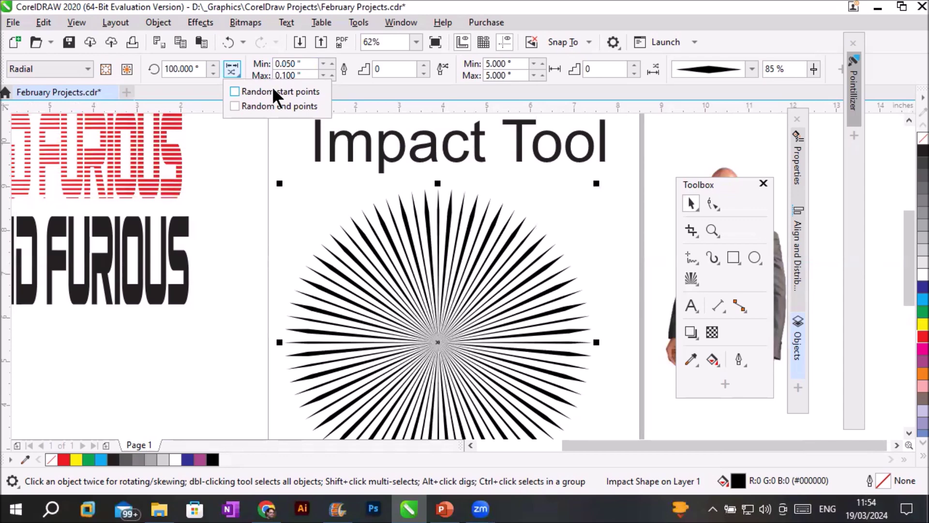
{"action": "left_click", "coordinate": [237, 89]}
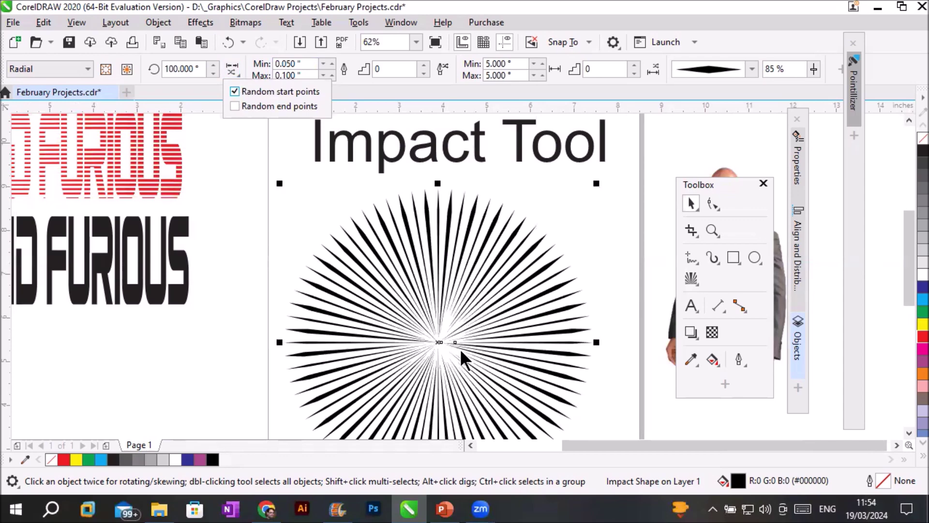
{"action": "scroll", "coordinate": [439, 358], "scroll_direction": "up", "scroll_amount": 3}
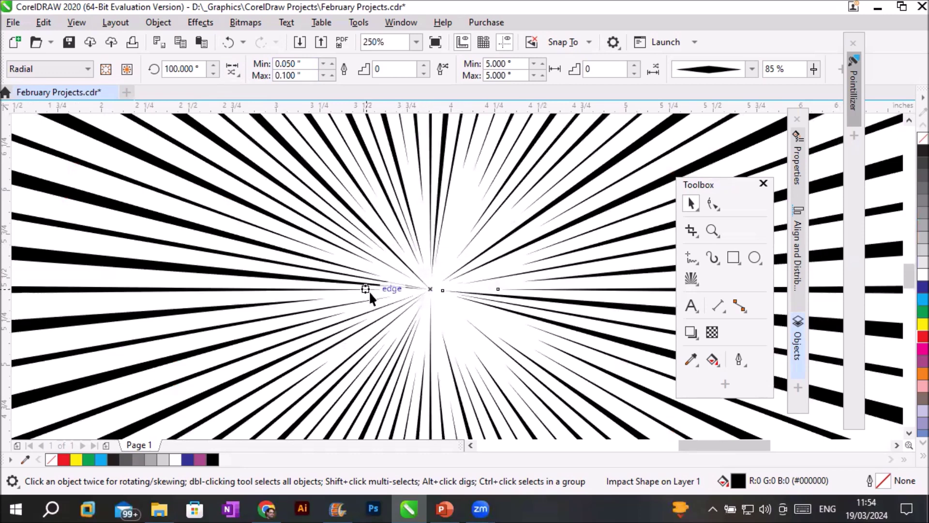
{"action": "left_click", "coordinate": [231, 73]}
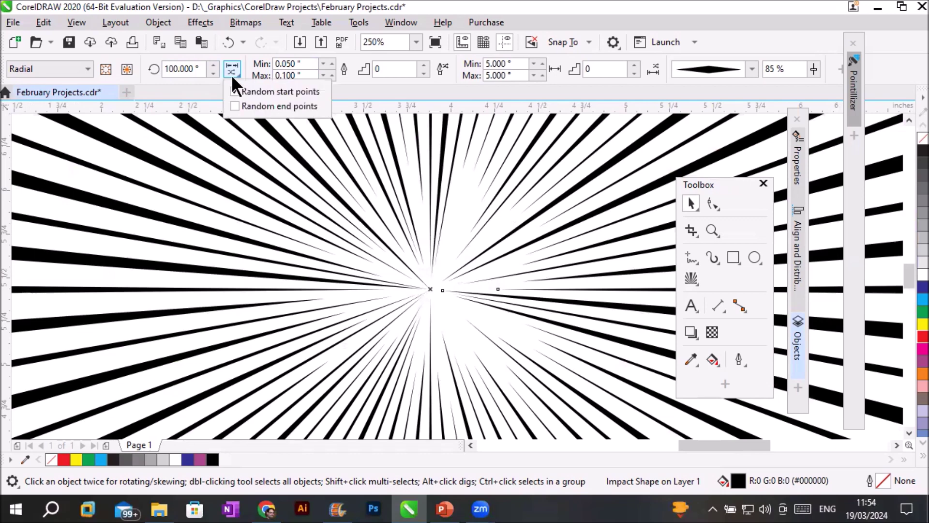
{"action": "left_click", "coordinate": [235, 91]}
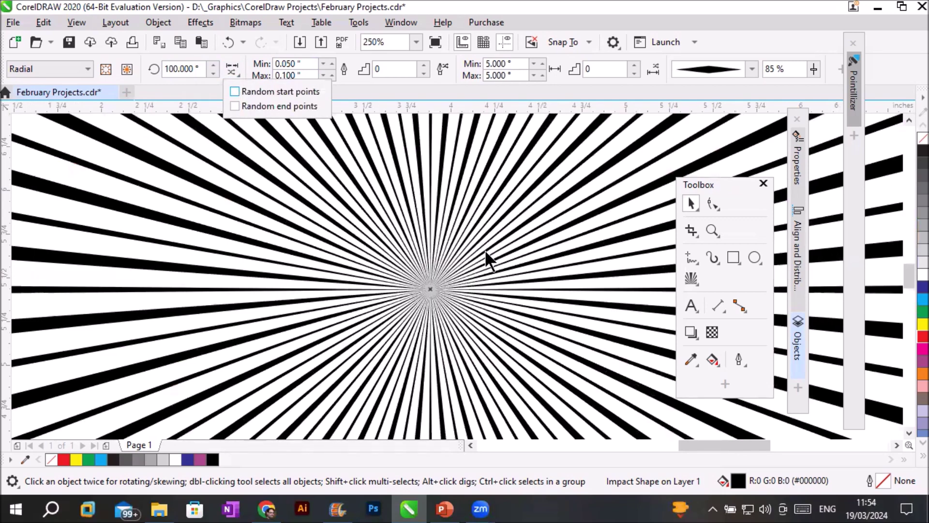
{"action": "scroll", "coordinate": [316, 254], "scroll_direction": "down", "scroll_amount": 3}
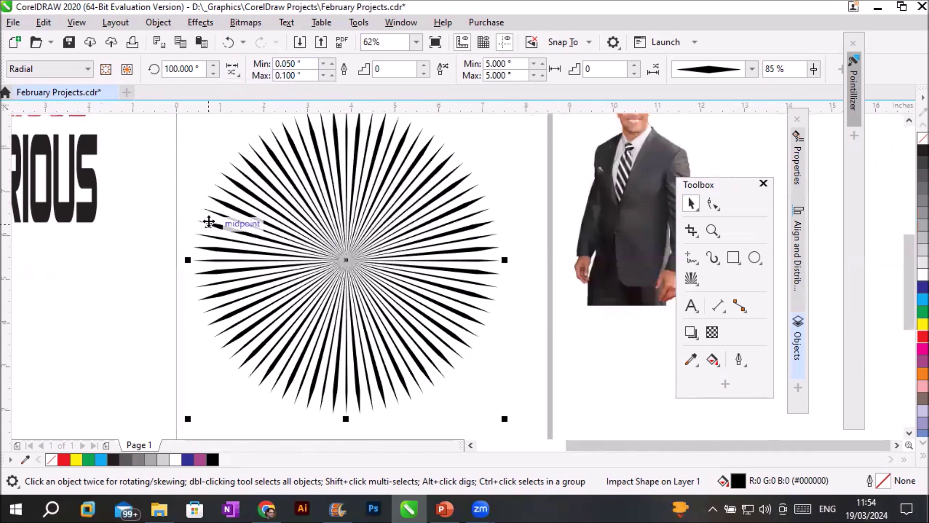
{"action": "scroll", "coordinate": [209, 220], "scroll_direction": "up", "scroll_amount": 2}
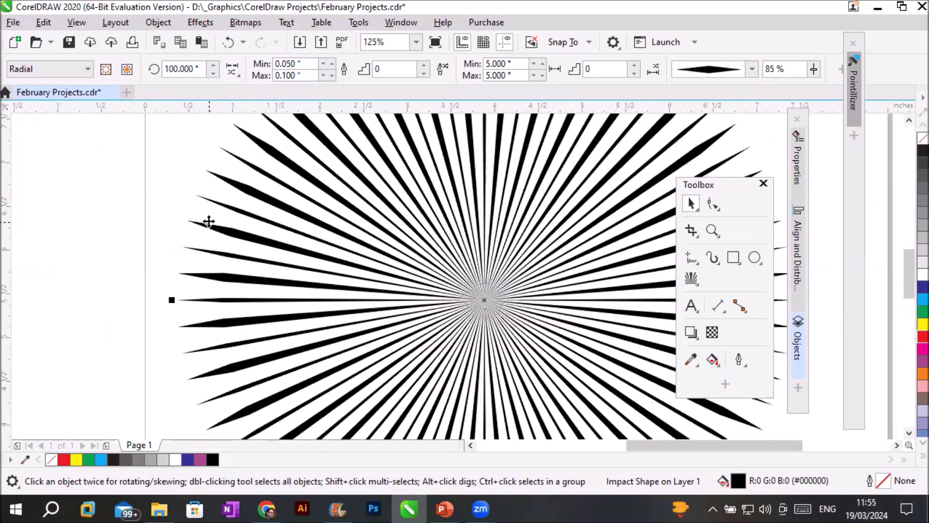
- Try random end points on the radial lines and switch the option off again
{"action": "left_click", "coordinate": [233, 75]}
{"action": "left_click", "coordinate": [234, 106]}
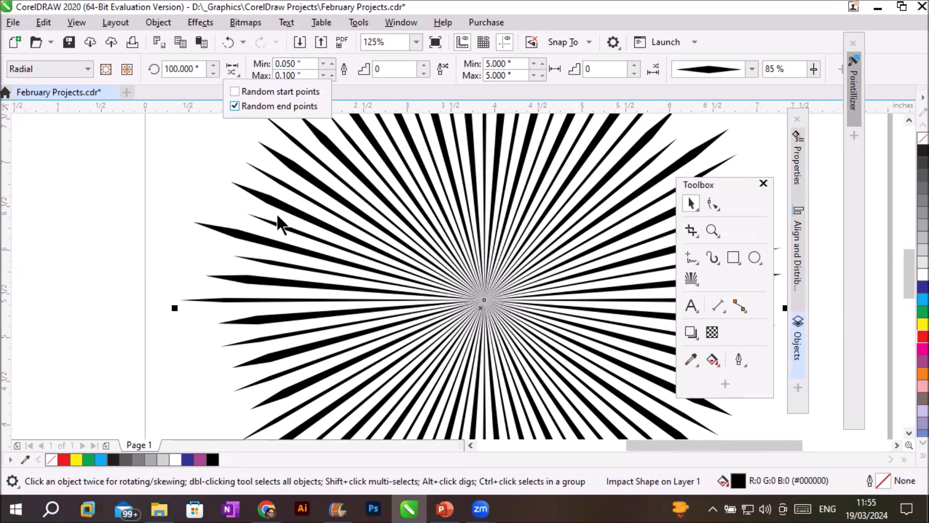
{"action": "left_click", "coordinate": [235, 106]}
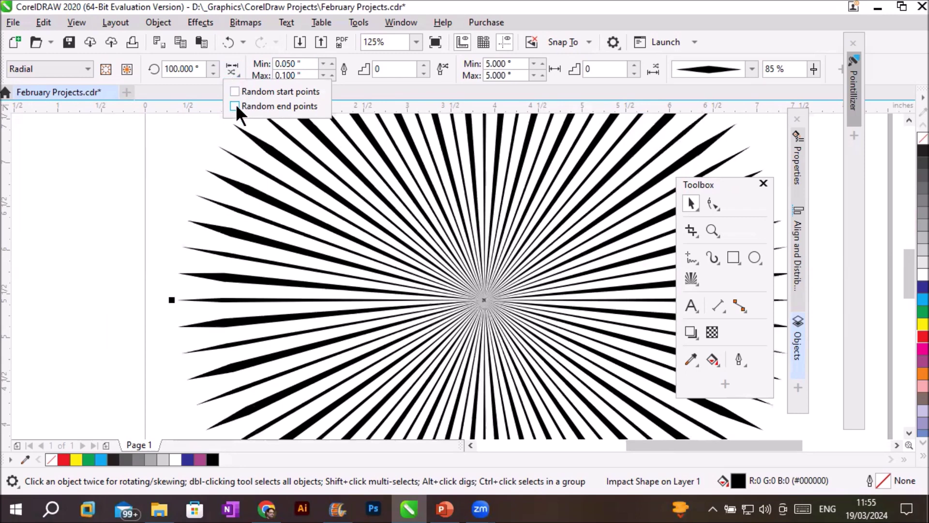
{"action": "left_click", "coordinate": [239, 68]}
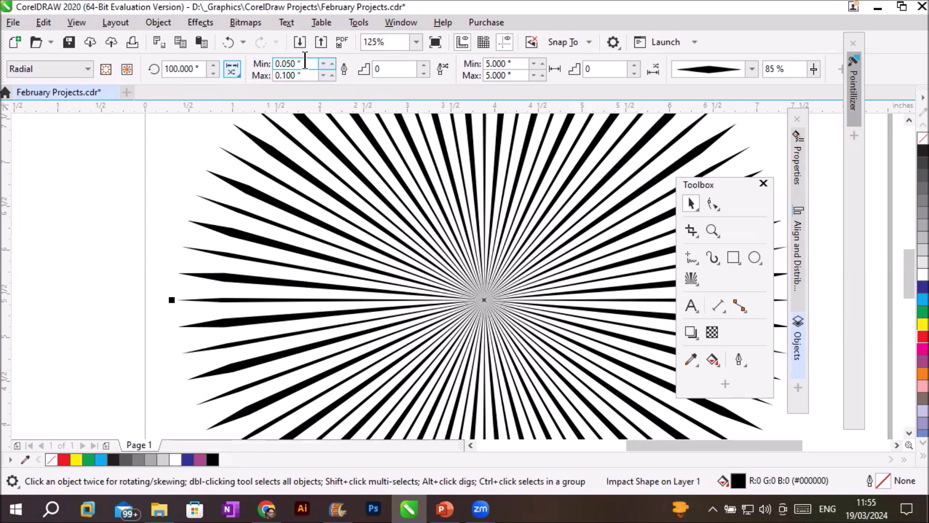
- Raise the radial effect's width steps between the minimum and maximum line width to 3
{"action": "left_click_drag", "start_coordinate": [305, 63], "coordinate": [274, 63]}
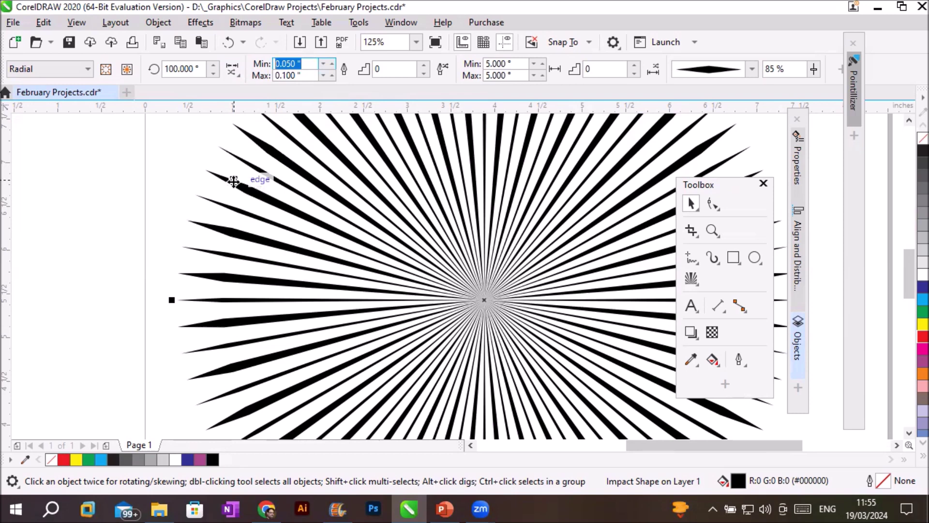
{"action": "left_click_drag", "start_coordinate": [301, 75], "coordinate": [275, 75]}
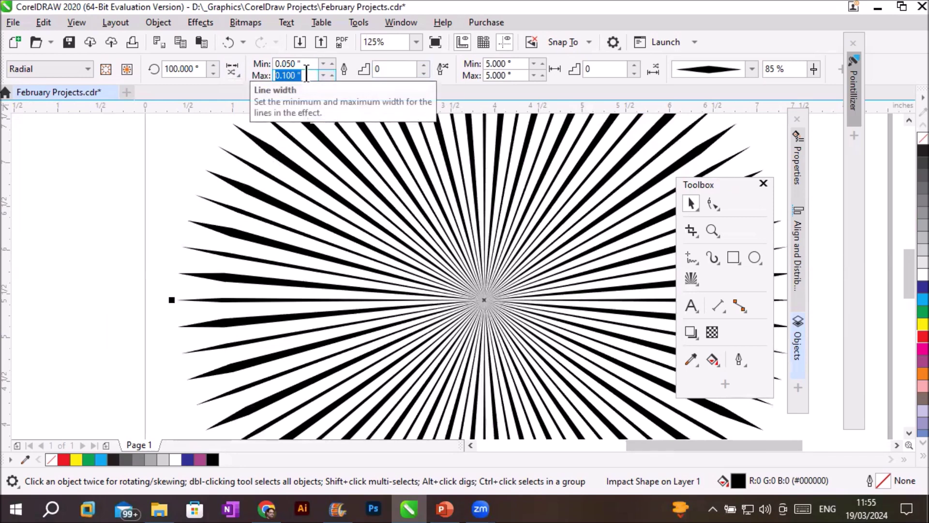
{"action": "left_click", "coordinate": [423, 66]}
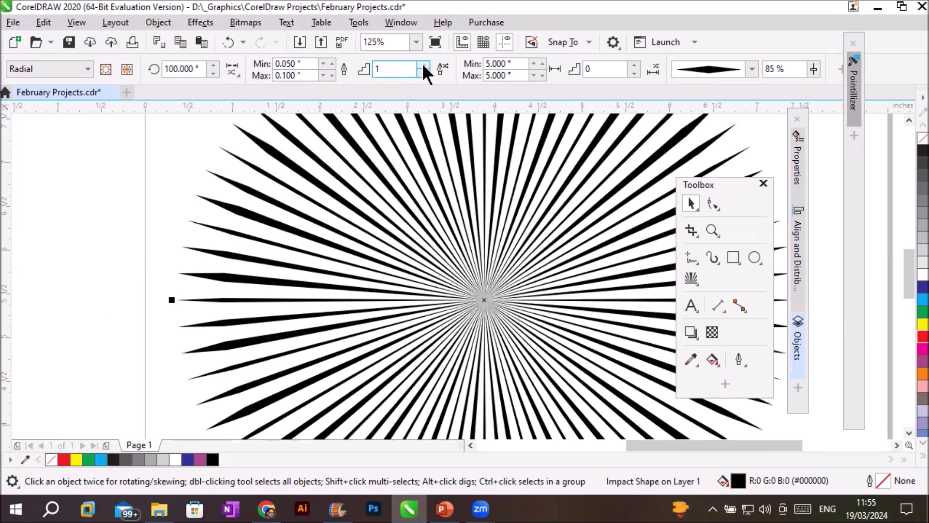
{"action": "left_click", "coordinate": [423, 66]}
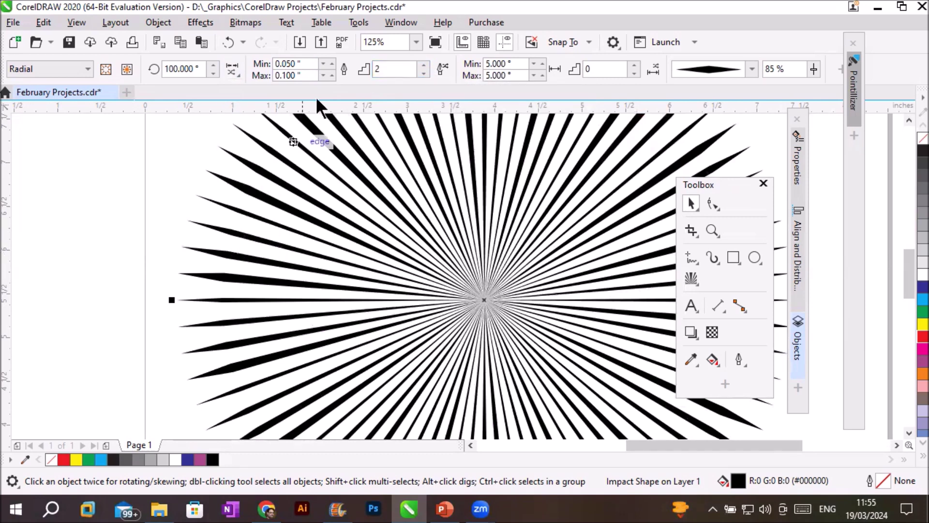
{"action": "left_click", "coordinate": [424, 65]}
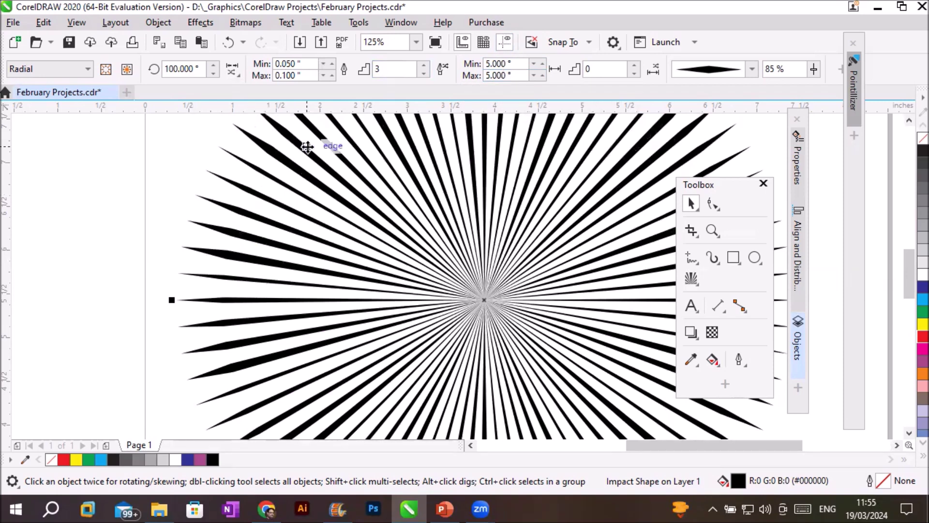
- Raise the radial effect's maximum line spacing stepwise to 8 degrees
{"action": "double_click", "coordinate": [501, 64]}
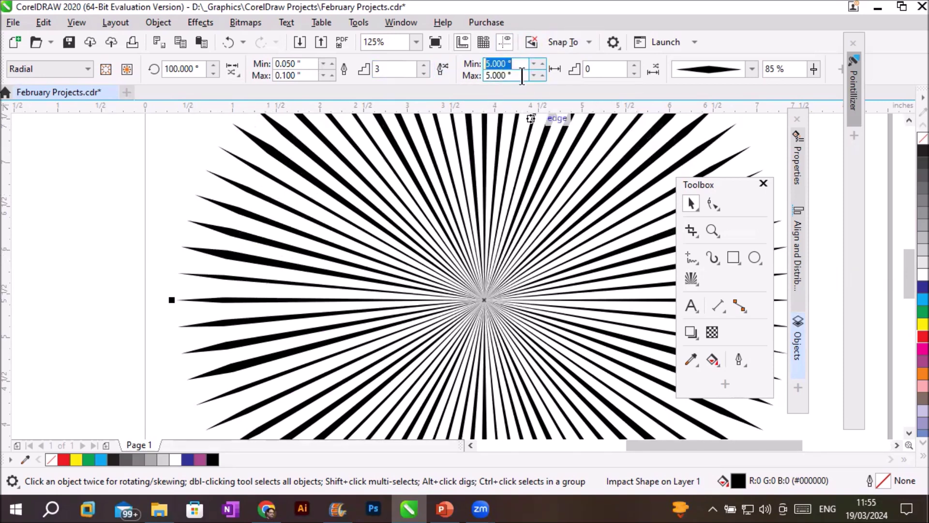
{"action": "key", "text": "Tab"}
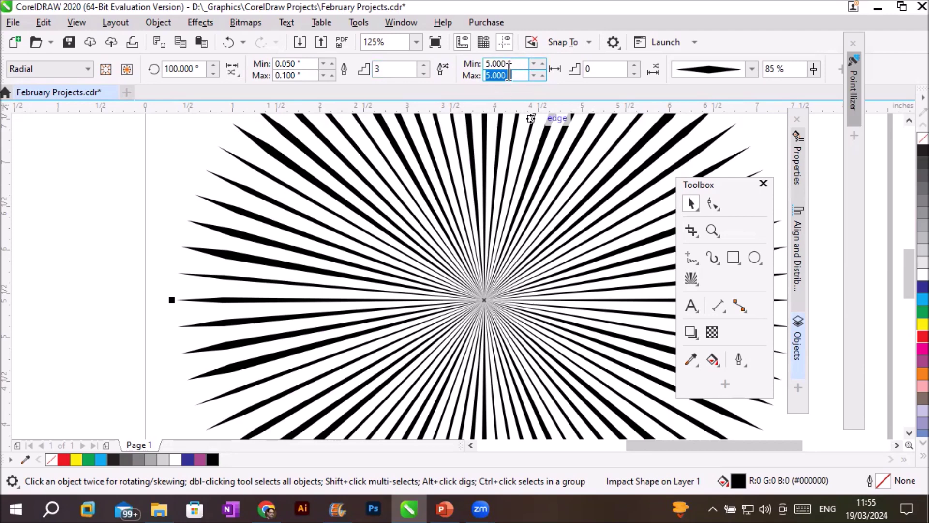
{"action": "left_click", "coordinate": [543, 73]}
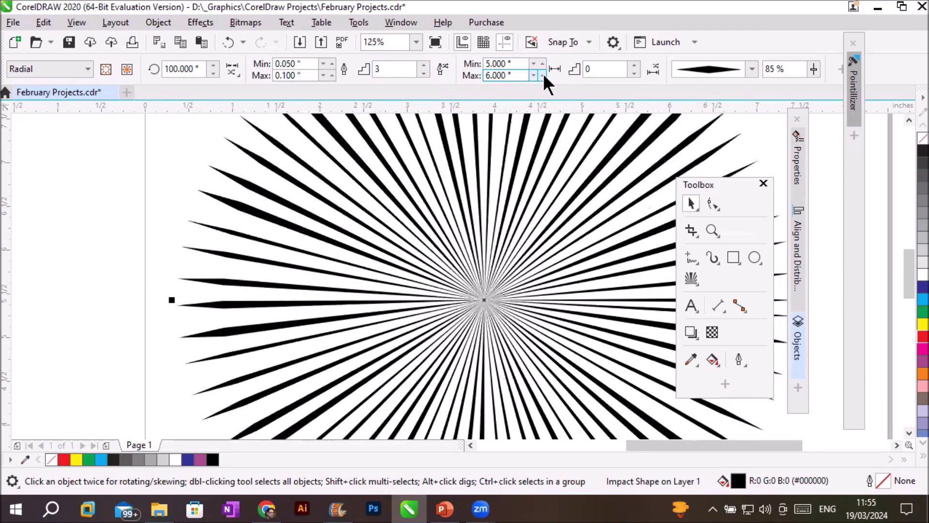
{"action": "left_click", "coordinate": [543, 73]}
{"action": "left_click", "coordinate": [542, 74]}
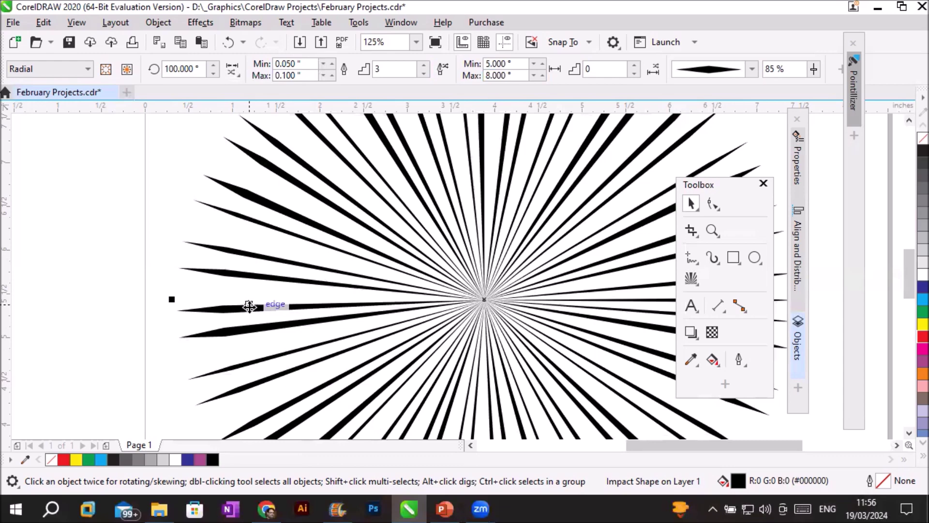
- Raise the radial effect's spacing steps between the minimum and maximum spacing to 5
{"action": "left_click", "coordinate": [634, 62]}
{"action": "left_click", "coordinate": [635, 61]}
{"action": "left_click", "coordinate": [634, 61]}
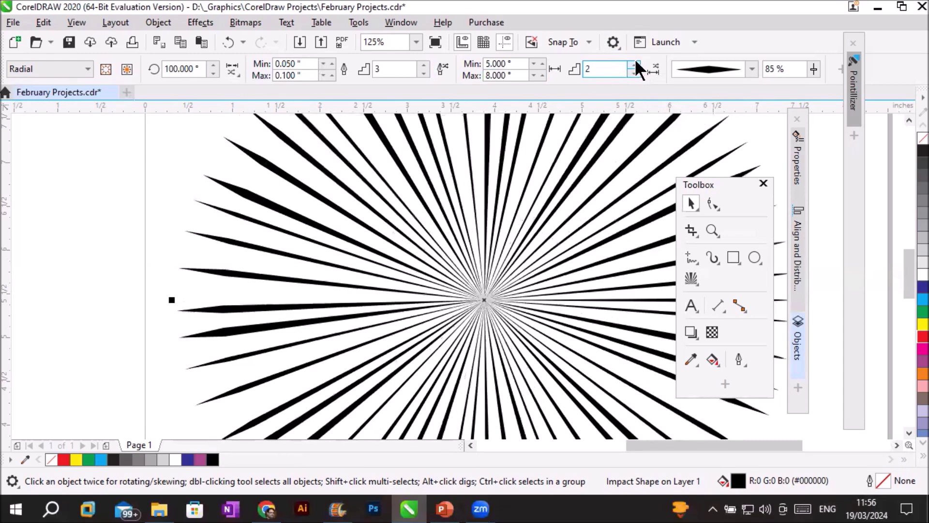
{"action": "left_click", "coordinate": [635, 62]}
{"action": "left_click", "coordinate": [634, 61]}
{"action": "left_click", "coordinate": [634, 62]}
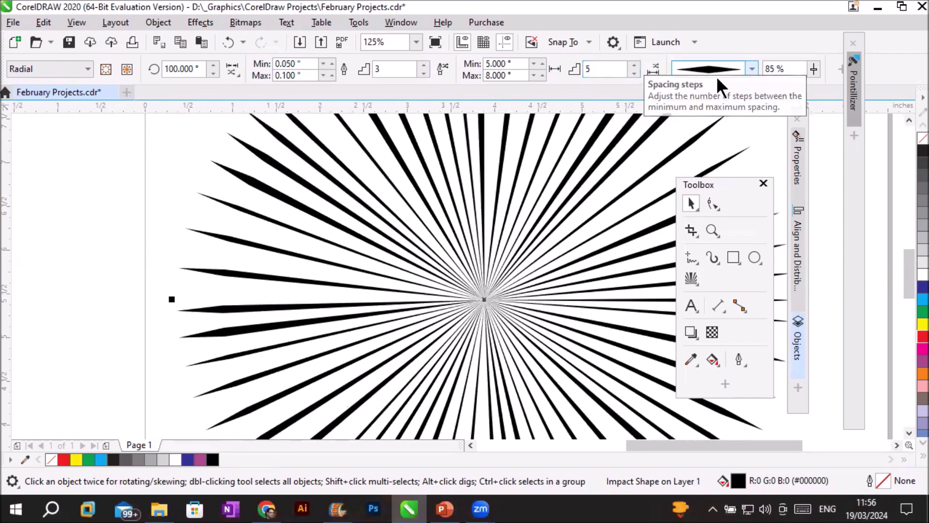
- Try the elliptical and straight line styles on the radial effect, and apply the wedge style that tapers towards the centre
{"action": "left_click", "coordinate": [751, 69]}
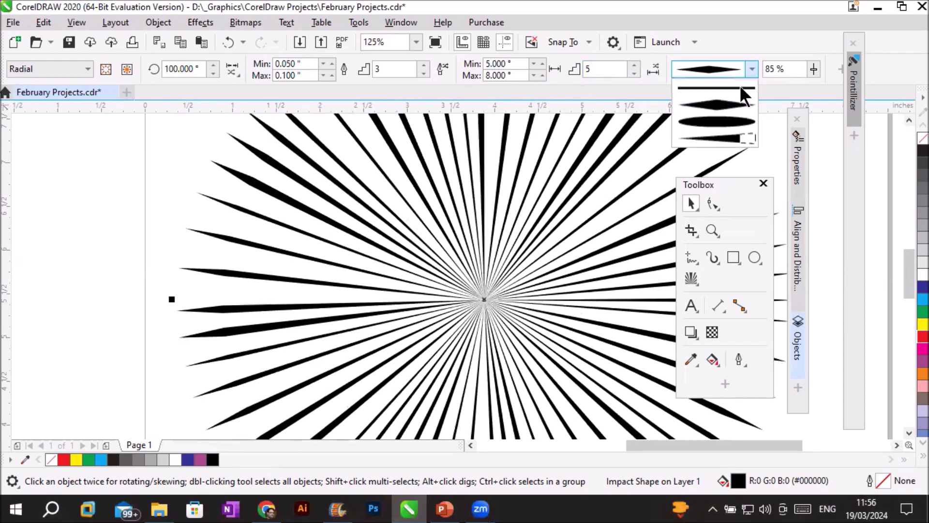
{"action": "left_click", "coordinate": [724, 121]}
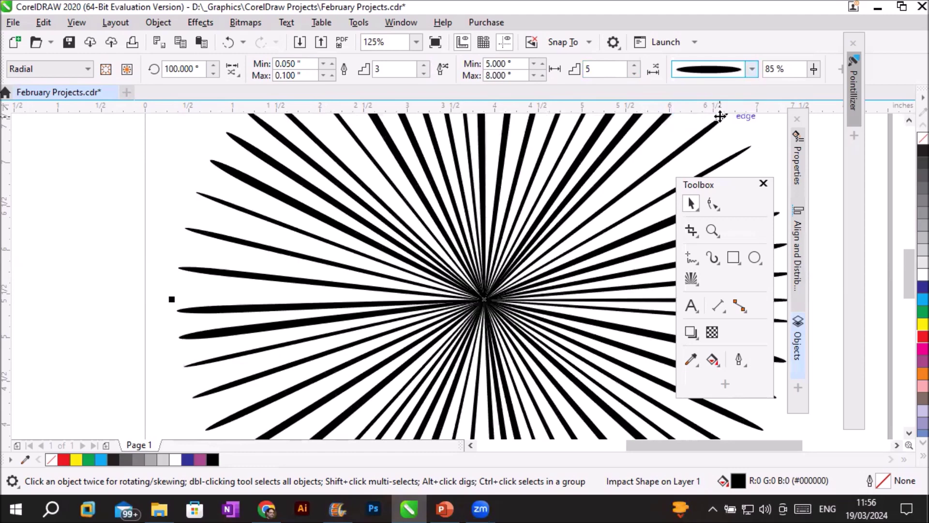
{"action": "left_click", "coordinate": [750, 69]}
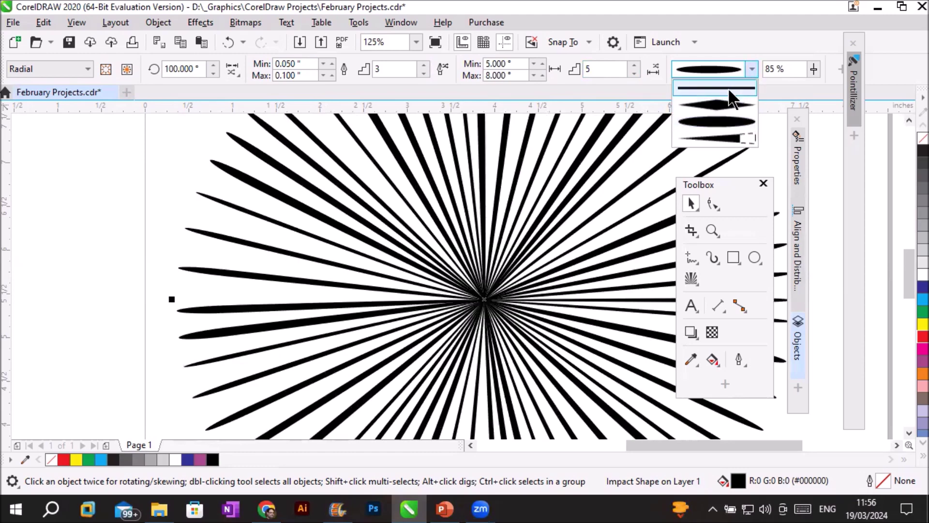
{"action": "left_click", "coordinate": [730, 89]}
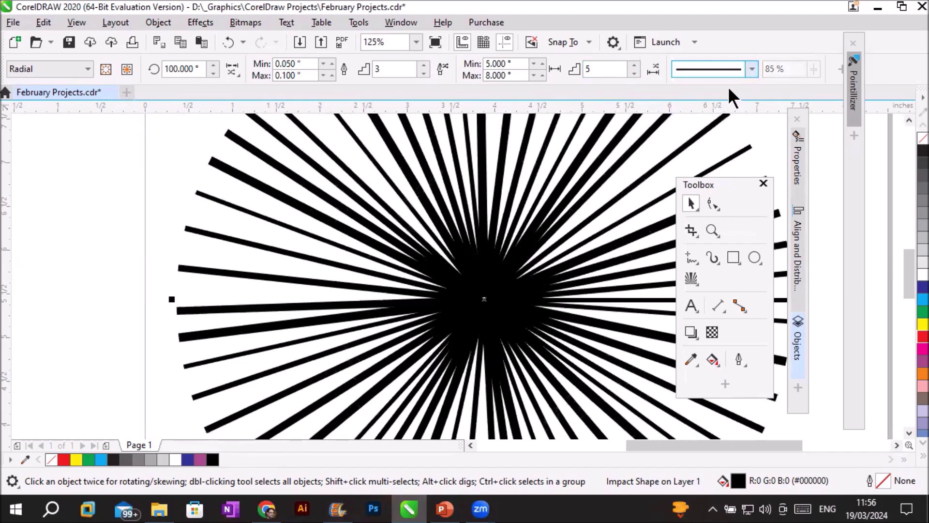
{"action": "left_click", "coordinate": [742, 64]}
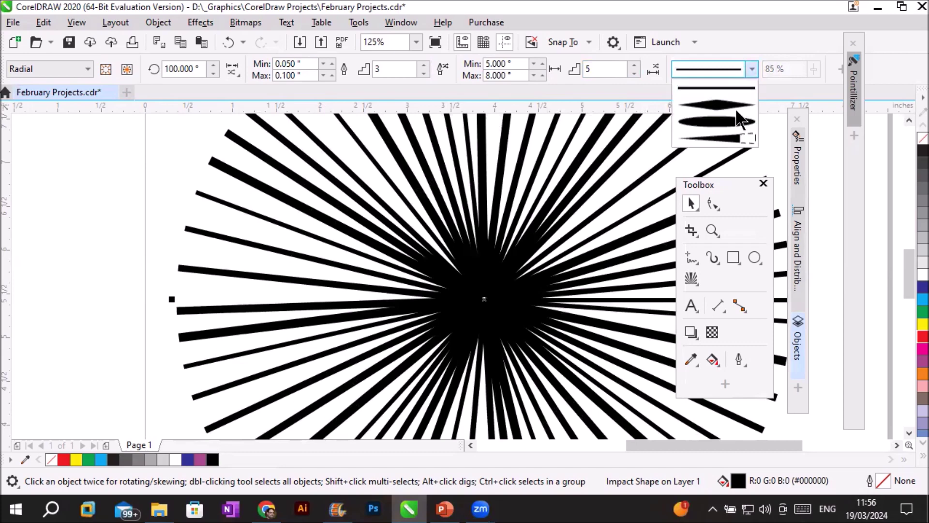
{"action": "left_click", "coordinate": [719, 134]}
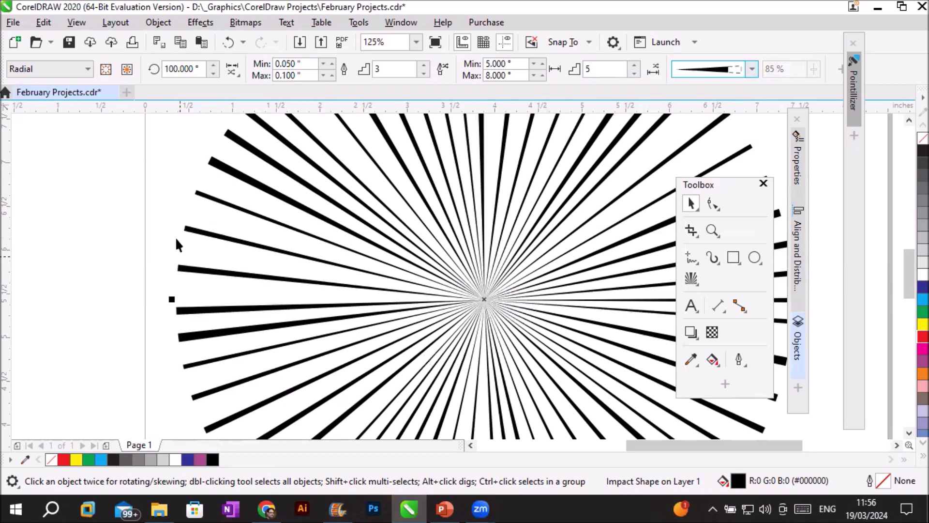
- Set the radial effect's minimum line width to 0.1 inch and reduce the width steps to 1
{"action": "left_click", "coordinate": [127, 69]}
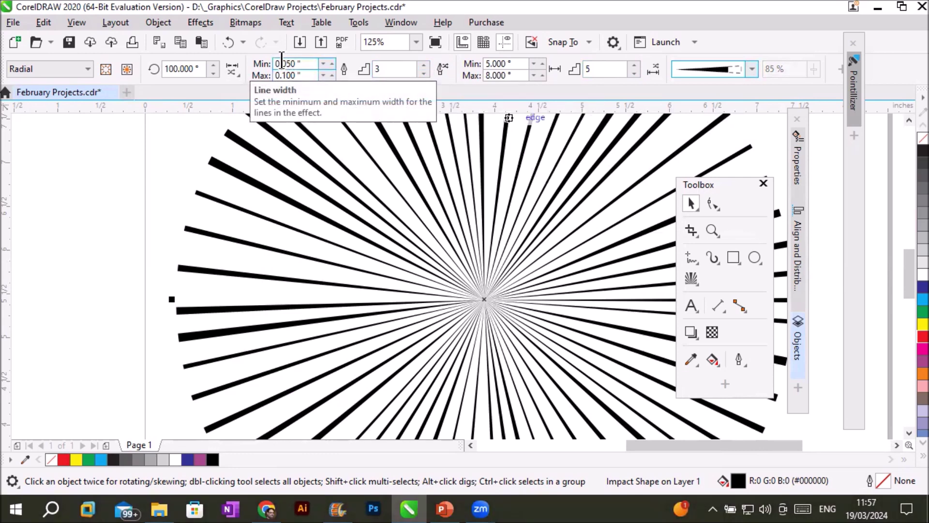
{"action": "left_click_drag", "start_coordinate": [281, 63], "coordinate": [319, 63]}
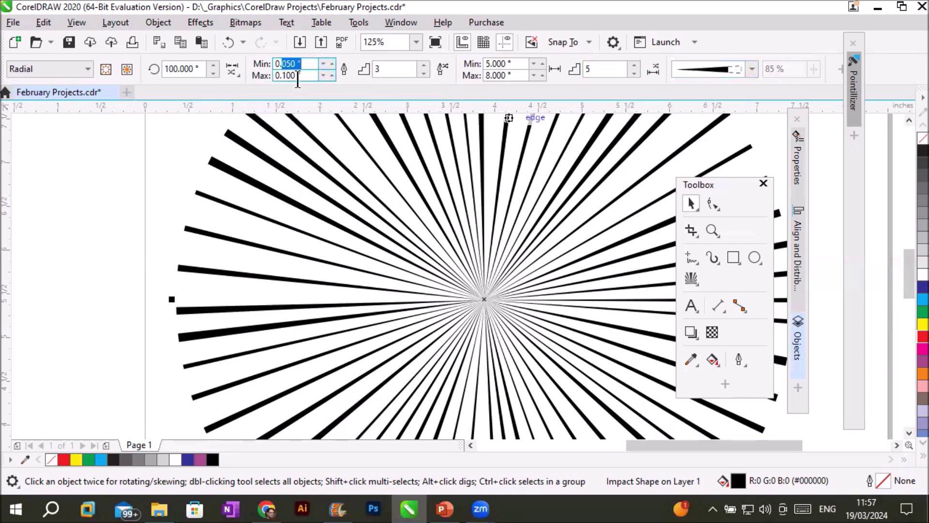
{"action": "type", "text": "100"}
{"action": "key", "text": "Return"}
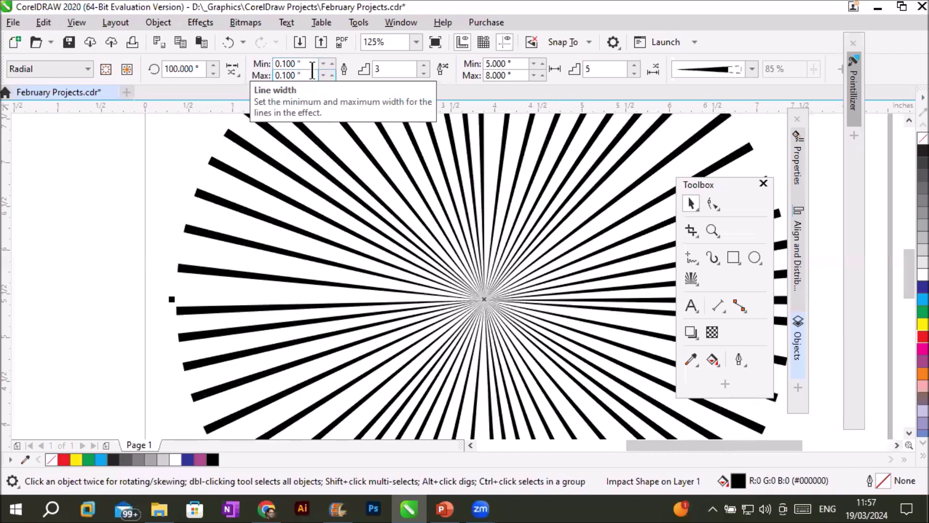
{"action": "left_click", "coordinate": [424, 74]}
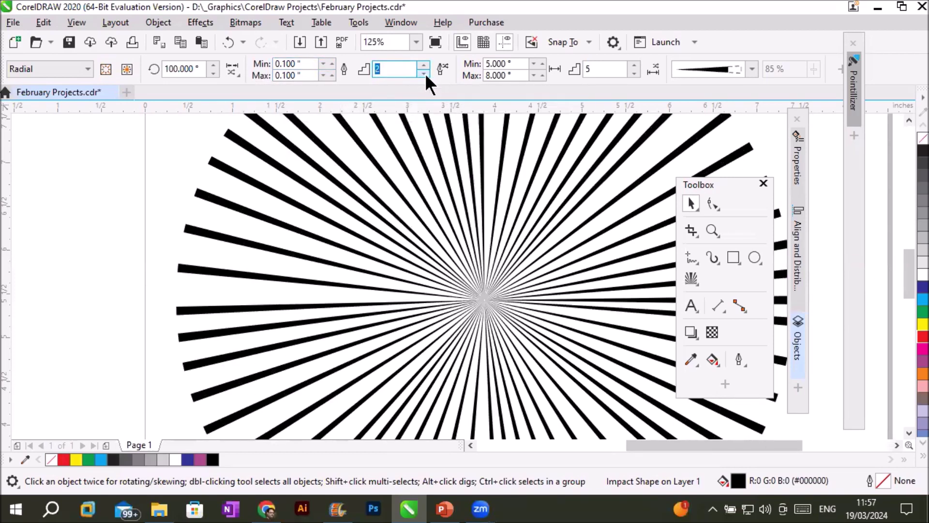
{"action": "left_click", "coordinate": [424, 73]}
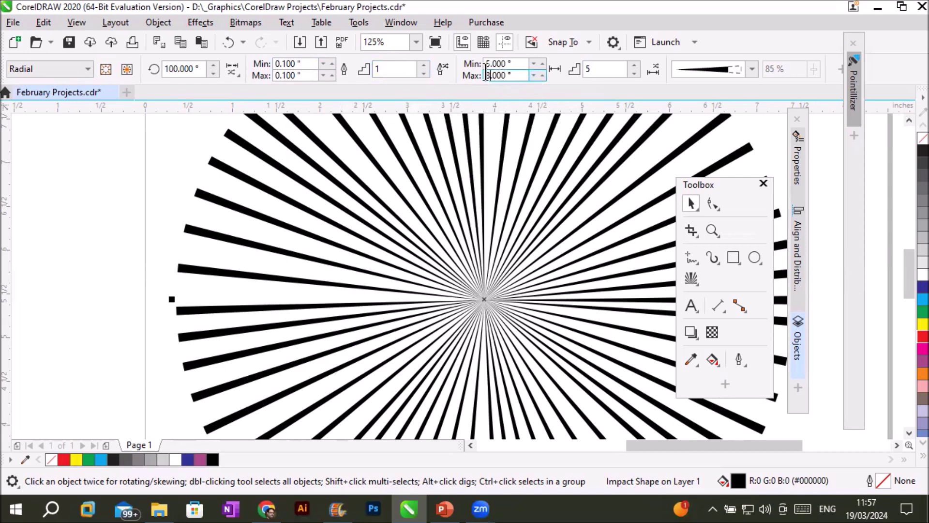
- Set the radial effect's maximum line spacing to 5 degrees and randomize the width order
{"action": "type", "text": "5"}
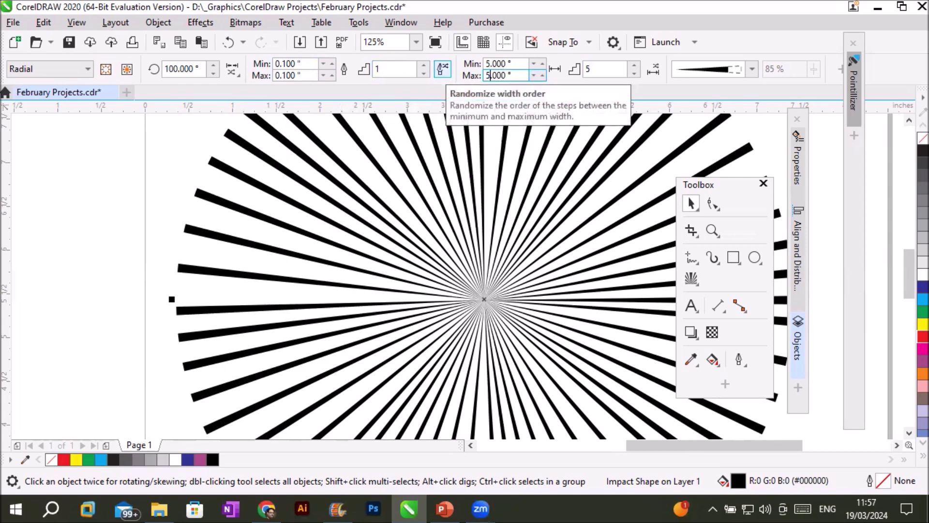
{"action": "left_click", "coordinate": [441, 69]}
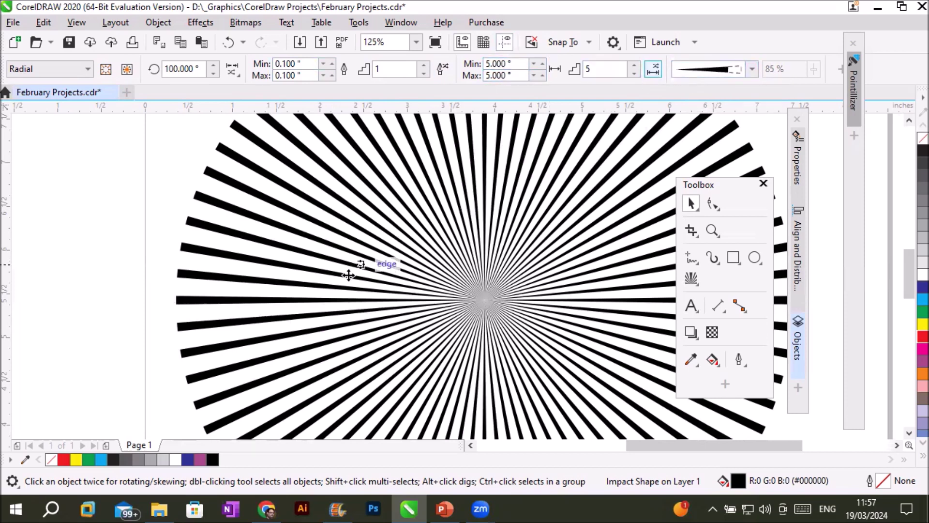
{"action": "scroll", "coordinate": [348, 273], "scroll_direction": "down", "scroll_amount": 2}
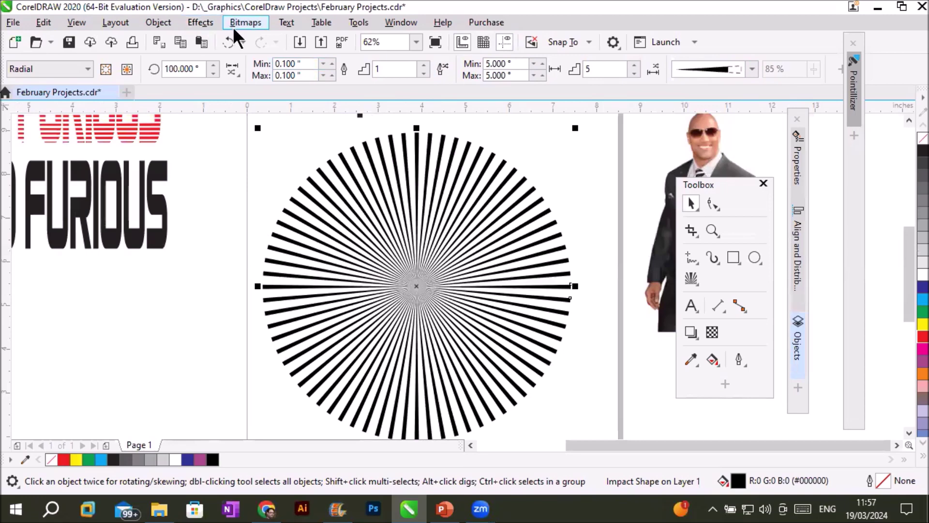
- Open the Glyphs docker and set its font to Webdings
{"action": "left_click", "coordinate": [285, 23]}
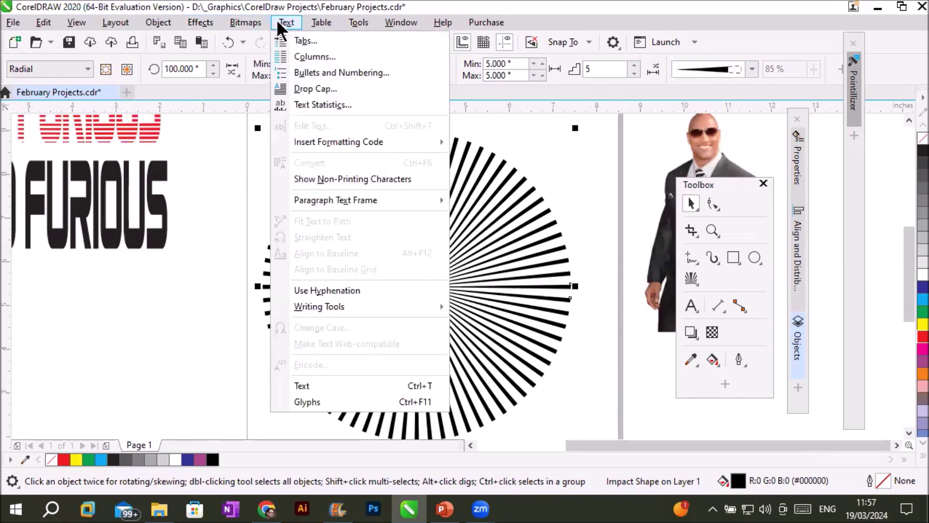
{"action": "left_click", "coordinate": [320, 402]}
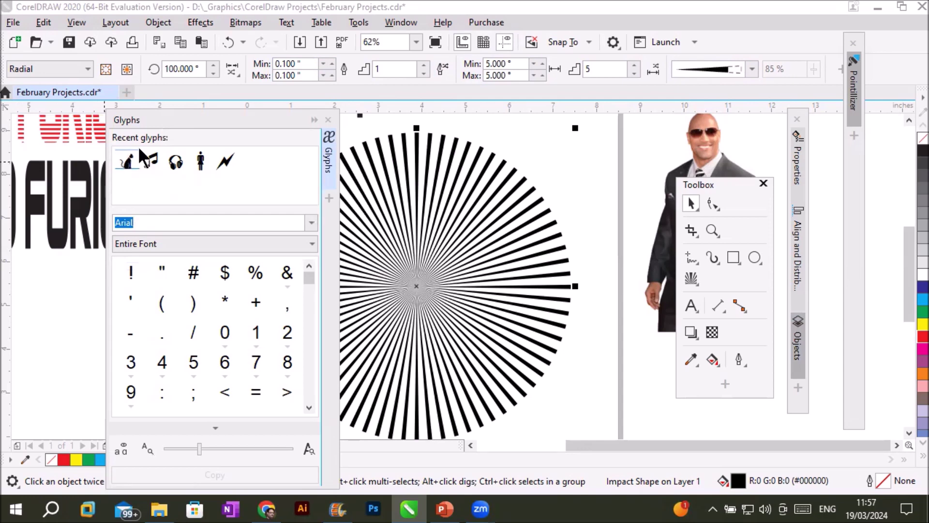
{"action": "left_click", "coordinate": [310, 223]}
{"action": "left_click_drag", "start_coordinate": [307, 315], "coordinate": [311, 415]}
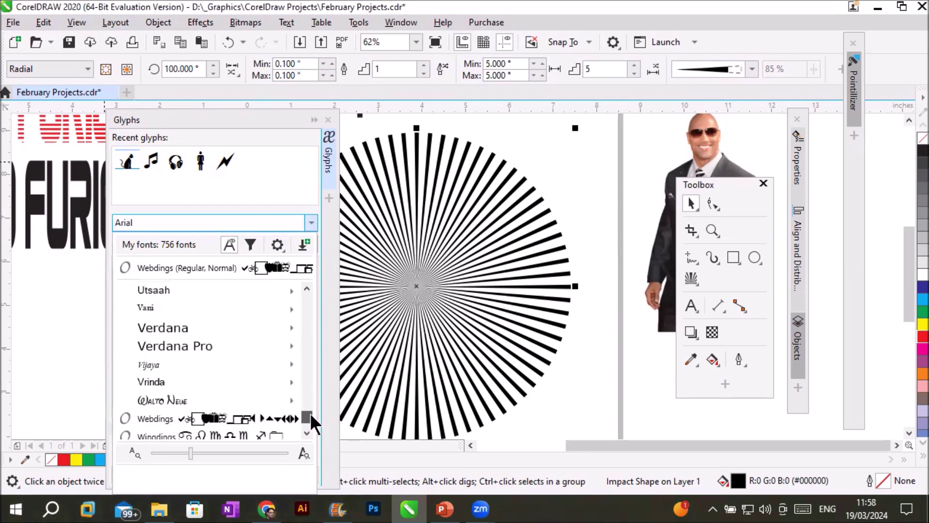
{"action": "left_click", "coordinate": [211, 417]}
- Insert the Webdings glyph of a figure in a hat and raised collar as artistic text beside the sunburst, and close the Glyphs docker
{"action": "left_click_drag", "start_coordinate": [310, 278], "coordinate": [309, 331]}
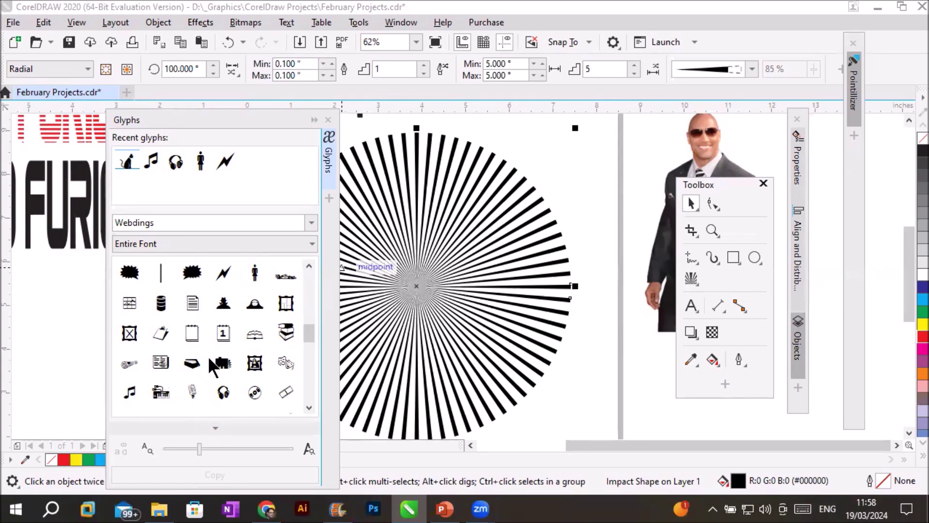
{"action": "left_click", "coordinate": [223, 303]}
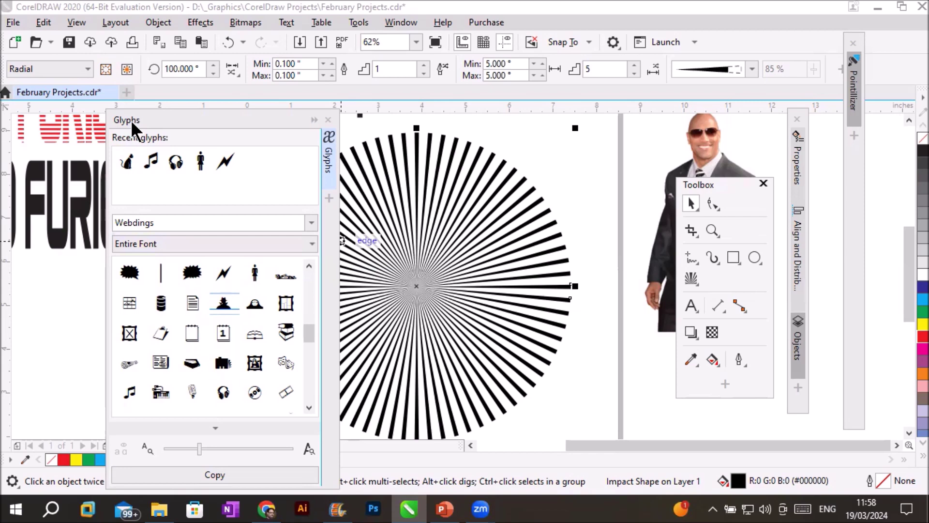
{"action": "left_click", "coordinate": [691, 305]}
{"action": "left_click", "coordinate": [561, 173]}
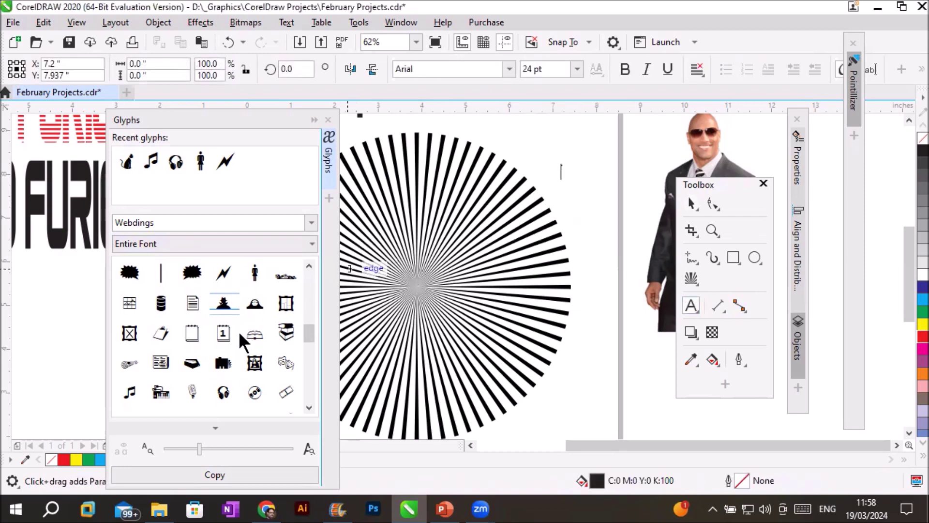
{"action": "double_click", "coordinate": [224, 303]}
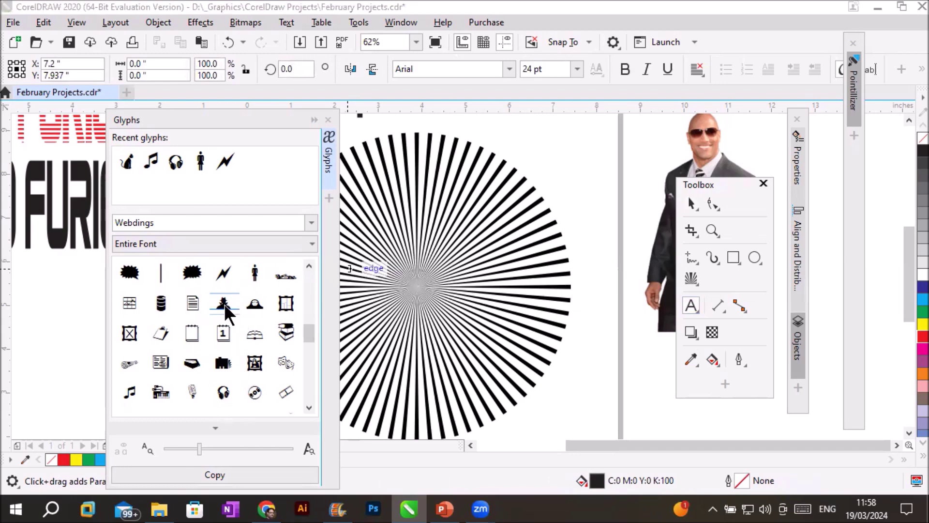
{"action": "left_click", "coordinate": [328, 120]}
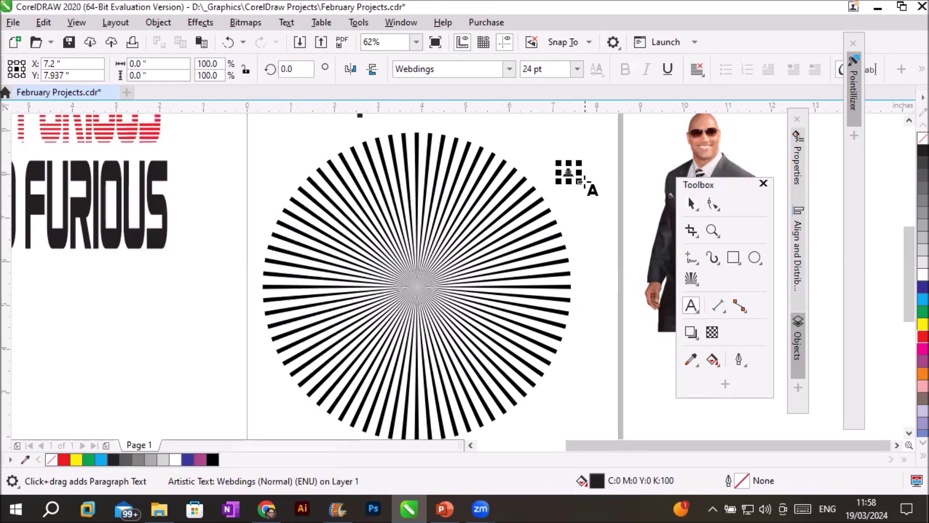
- Enlarge the glyph to about 4.7 by 3.9 inches, move the floating toolbox aside and place the glyph centrally over the sunburst
{"action": "left_click_drag", "start_coordinate": [581, 182], "coordinate": [774, 377]}
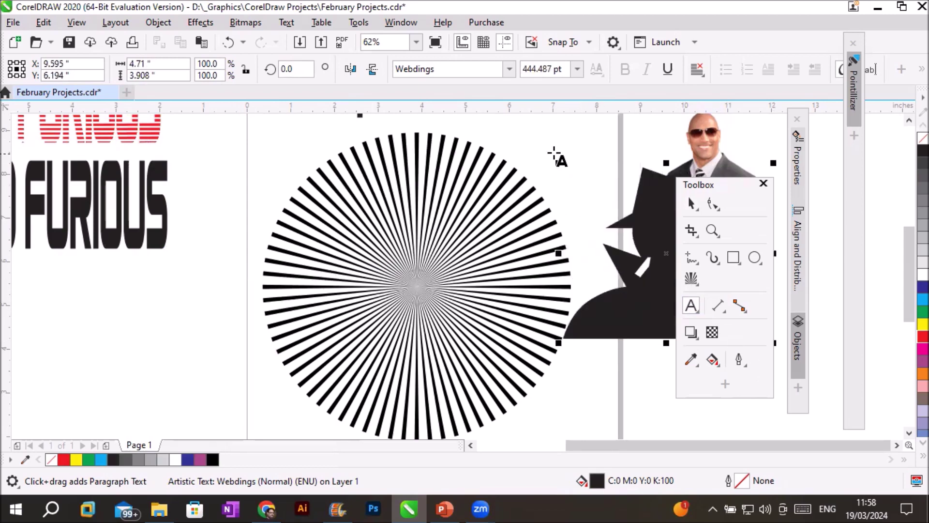
{"action": "left_click", "coordinate": [693, 201]}
{"action": "left_click_drag", "start_coordinate": [690, 184], "coordinate": [20, 279]}
{"action": "left_click_drag", "start_coordinate": [673, 310], "coordinate": [436, 212]}
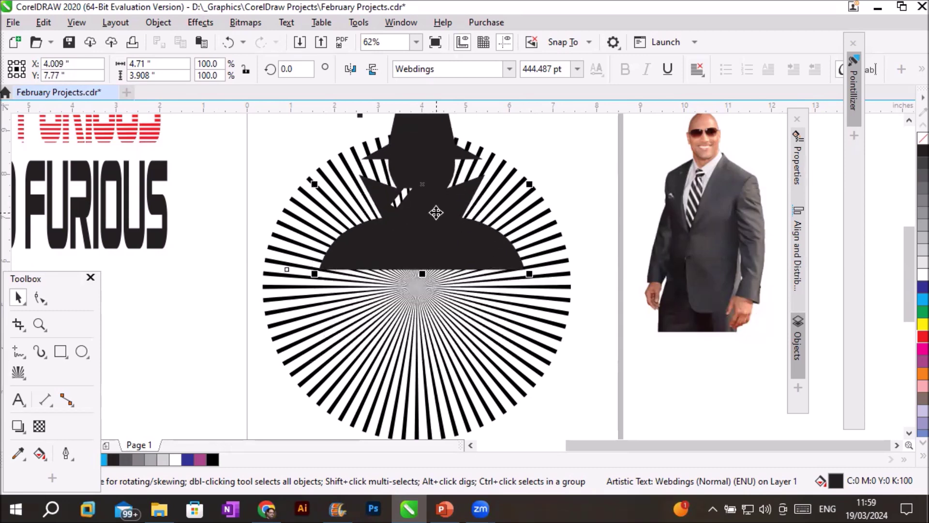
- Convert the hat figure glyph to curves
{"action": "left_click", "coordinate": [909, 120]}
{"action": "left_click", "coordinate": [907, 120]}
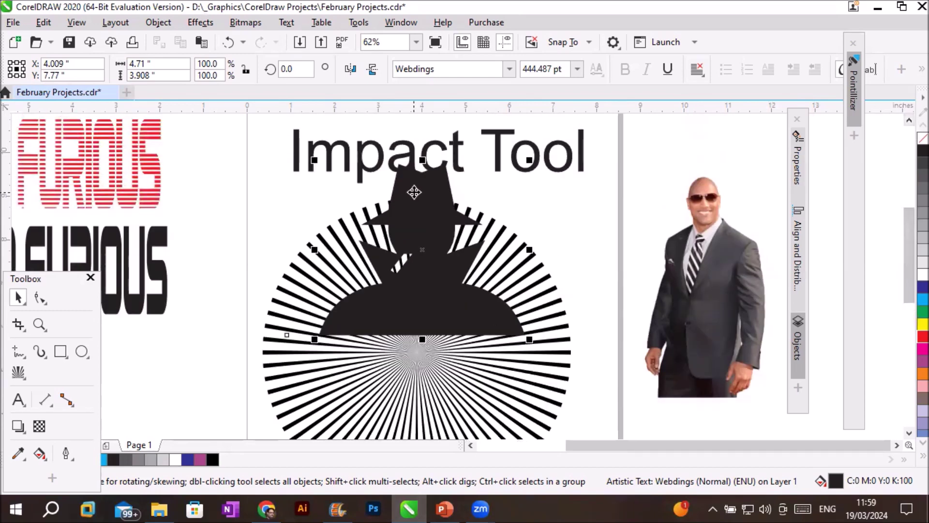
{"action": "right_click", "coordinate": [414, 192]}
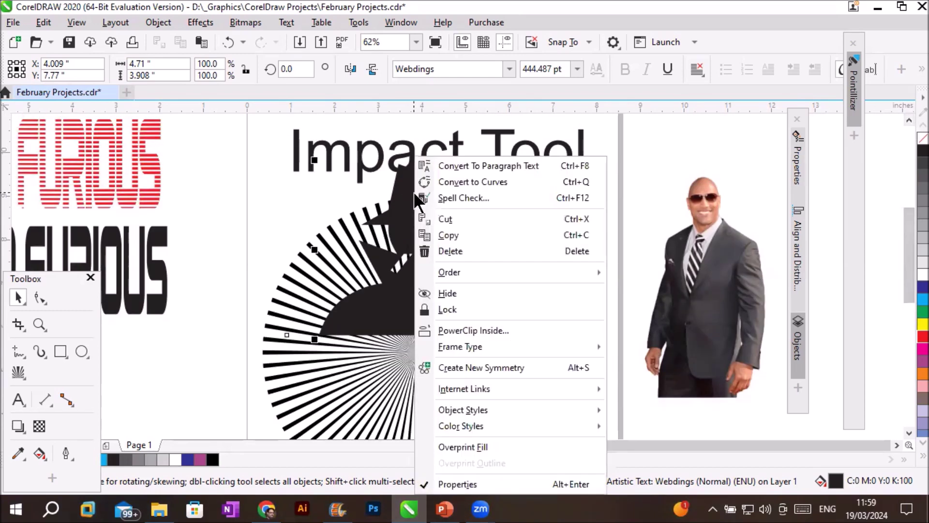
{"action": "left_click", "coordinate": [481, 176]}
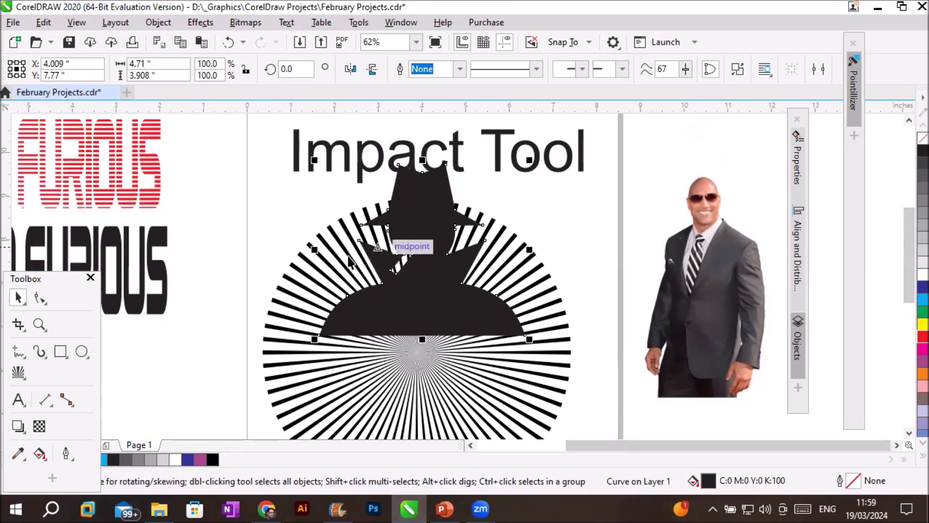
- Give the radial sunburst a red fill and a red outline, and check how it shows through the figure's gap
{"action": "left_click", "coordinate": [287, 279]}
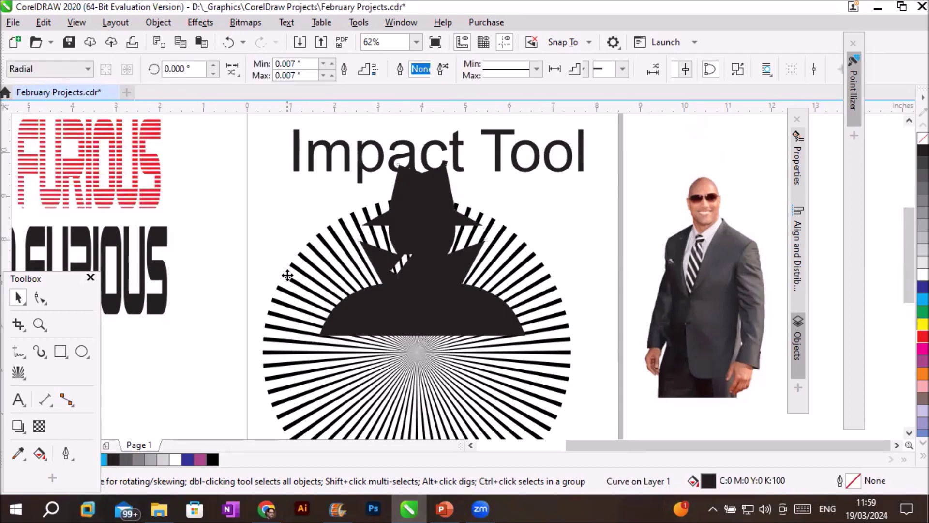
{"action": "left_click", "coordinate": [911, 337]}
{"action": "right_click", "coordinate": [911, 338]}
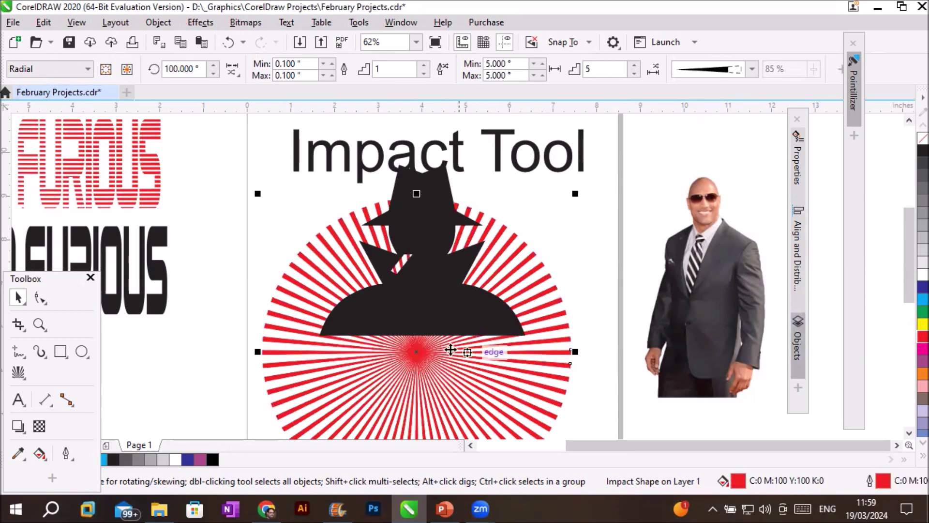
{"action": "scroll", "coordinate": [356, 265], "scroll_direction": "up", "scroll_amount": 2}
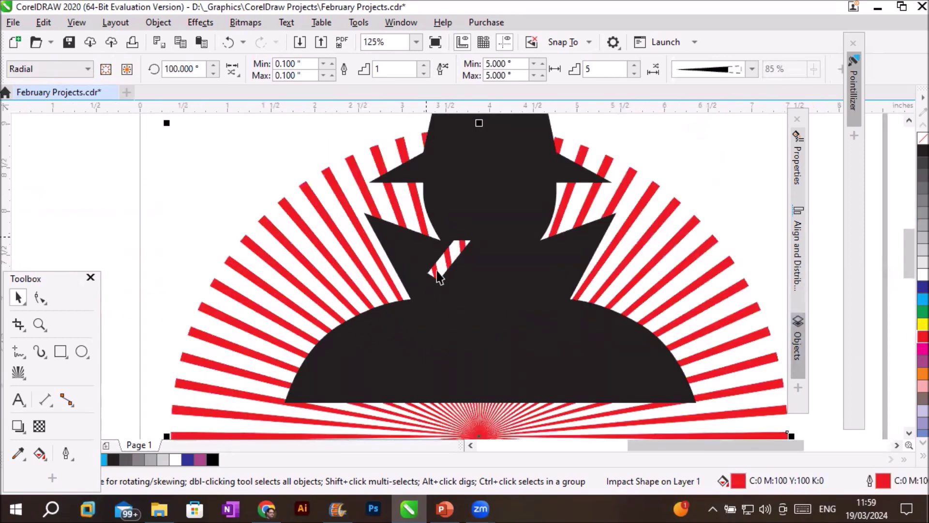
{"action": "scroll", "coordinate": [492, 294], "scroll_direction": "down", "scroll_amount": 2}
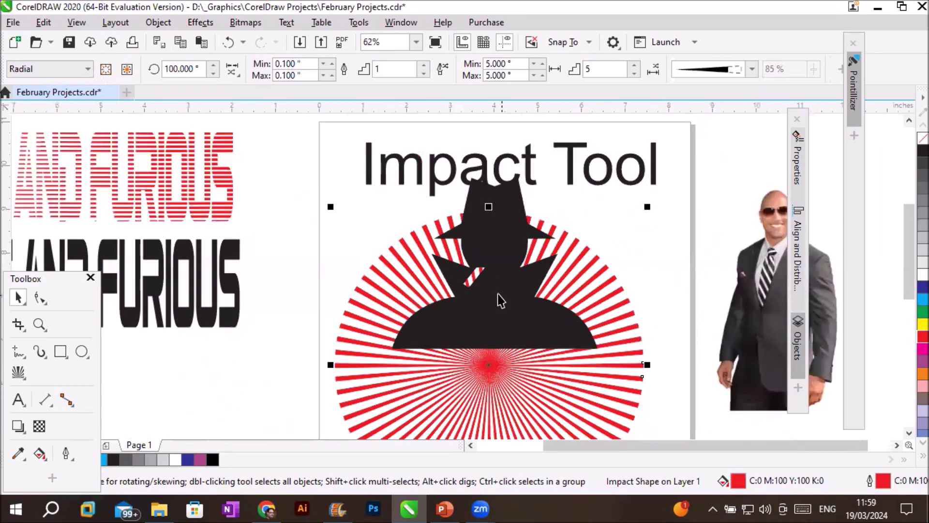